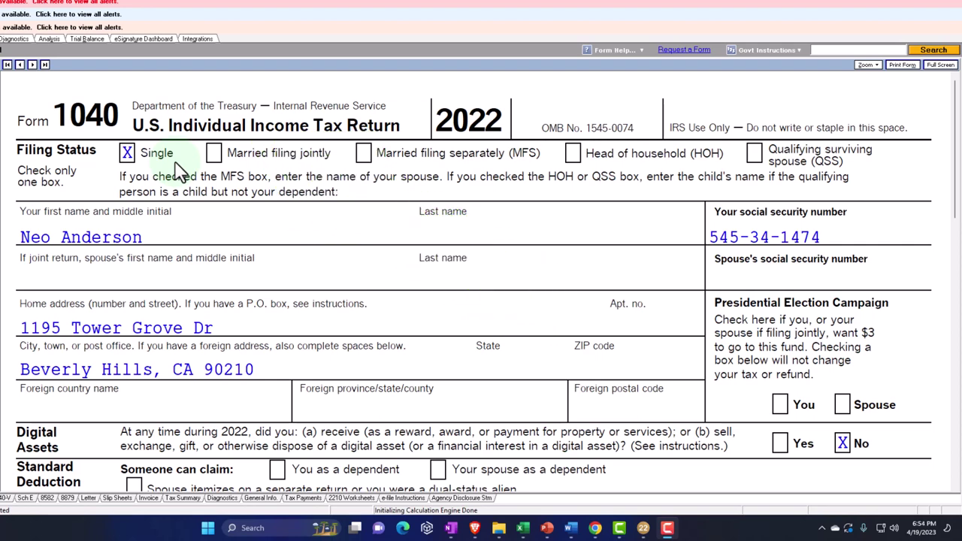
Review page 1 of Form 1040 from the filing status down through the income and deduction lines.
{"action": "scroll", "coordinate": [181, 170], "scroll_direction": "down", "scroll_amount": 1}
{"action": "scroll", "coordinate": [178, 166], "scroll_direction": "down", "scroll_amount": 1}
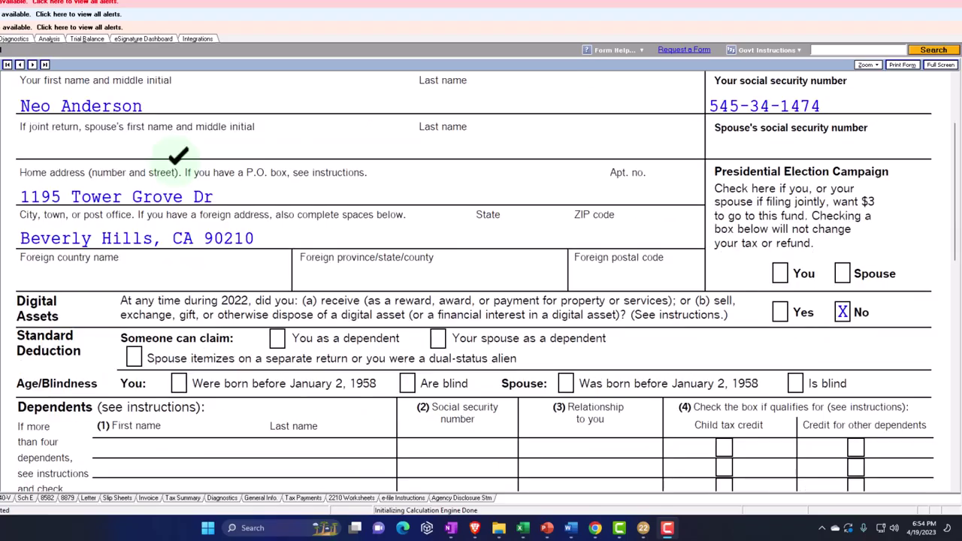
{"action": "scroll", "coordinate": [318, 229], "scroll_direction": "down", "scroll_amount": 3}
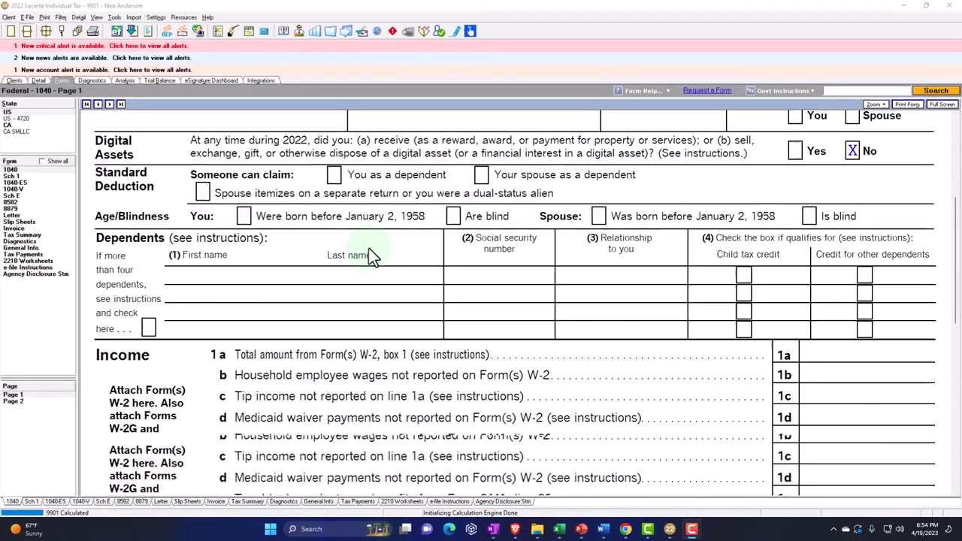
{"action": "scroll", "coordinate": [369, 250], "scroll_direction": "down", "scroll_amount": 5}
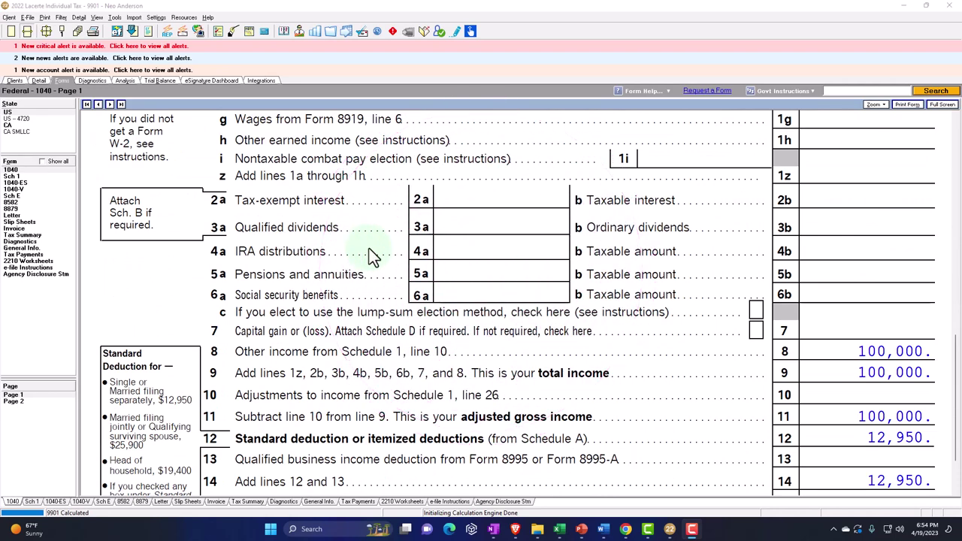
Open Schedule E and review the rental property's details, rents received, expenses and line 26 total.
{"action": "left_click", "coordinate": [27, 196]}
{"action": "scroll", "coordinate": [467, 285], "scroll_direction": "down", "scroll_amount": 3}
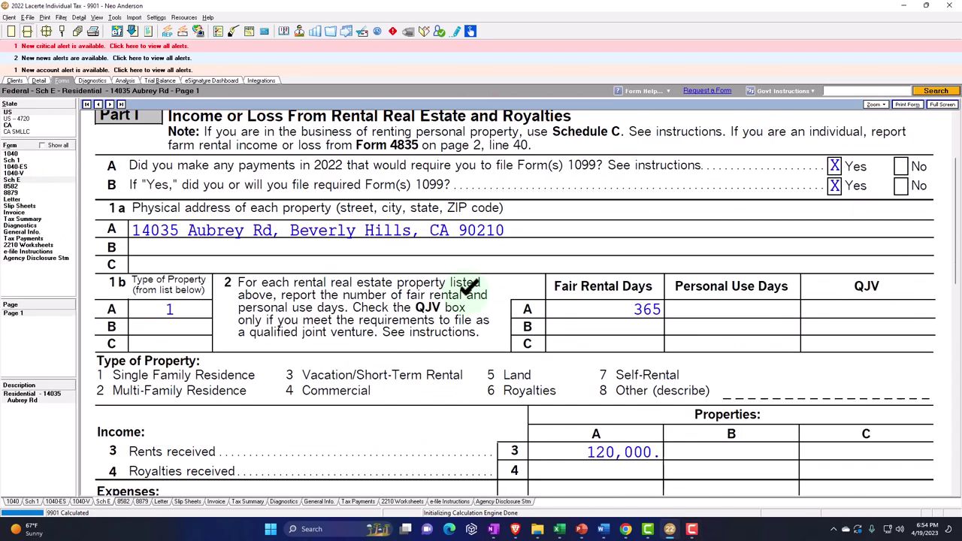
{"action": "scroll", "coordinate": [466, 293], "scroll_direction": "down", "scroll_amount": 5}
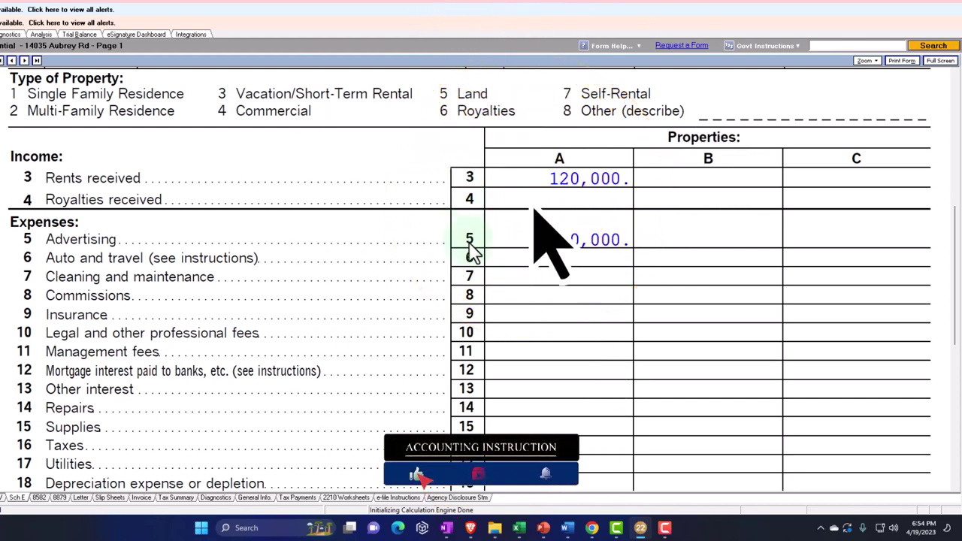
{"action": "scroll", "coordinate": [472, 253], "scroll_direction": "down", "scroll_amount": 5}
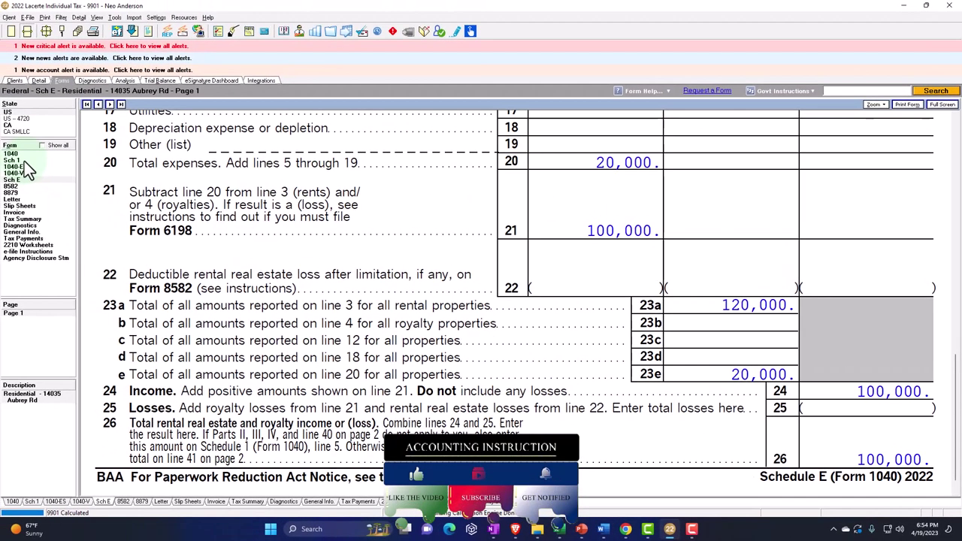
Trace the rental income from Schedule 1 line 5 to the total and taxable income lines of Form 1040.
{"action": "left_click", "coordinate": [24, 161]}
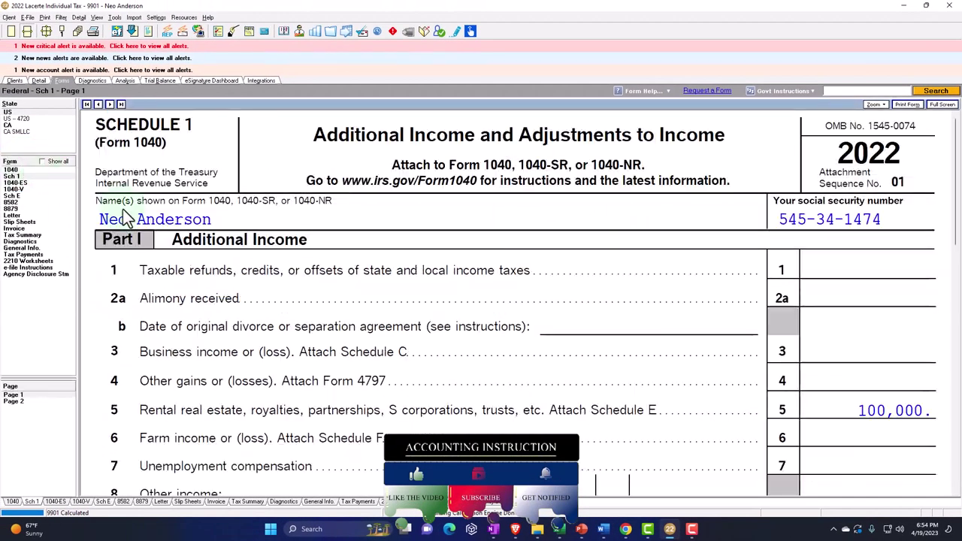
{"action": "left_click", "coordinate": [11, 170]}
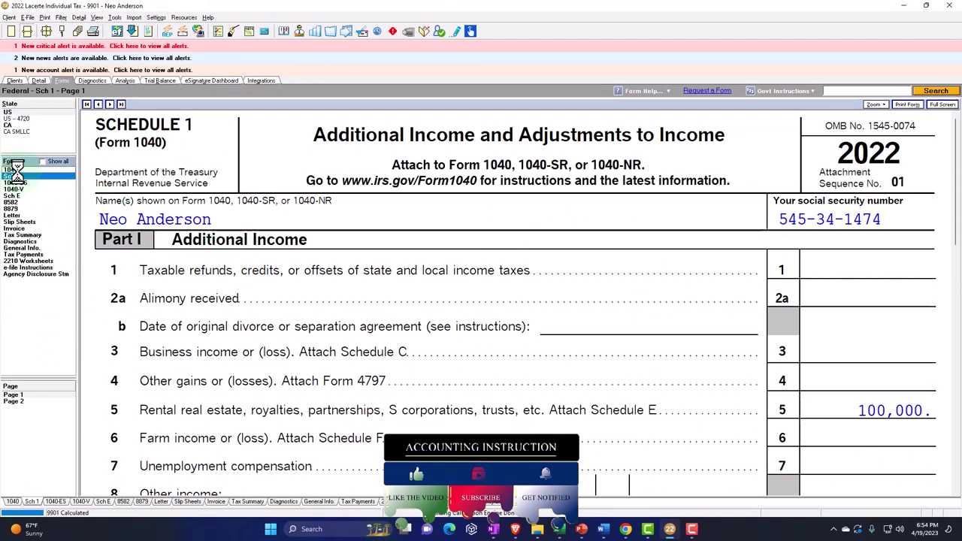
{"action": "scroll", "coordinate": [524, 376], "scroll_direction": "down", "scroll_amount": 10}
{"action": "scroll", "coordinate": [525, 376], "scroll_direction": "down", "scroll_amount": 4}
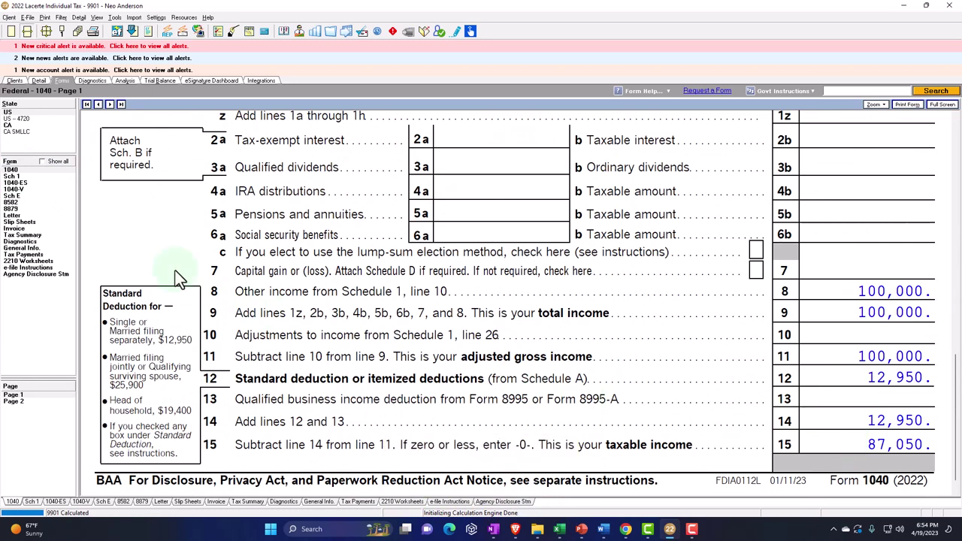
Return to Schedule E and examine the rental property's income and expense lines again.
{"action": "left_click", "coordinate": [25, 196]}
{"action": "scroll", "coordinate": [524, 345], "scroll_direction": "down", "scroll_amount": 3}
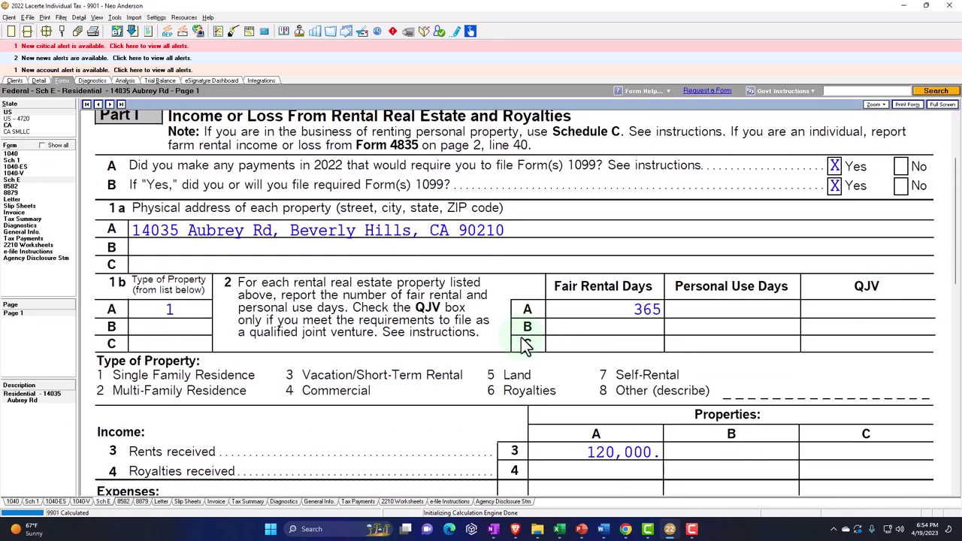
{"action": "scroll", "coordinate": [524, 343], "scroll_direction": "down", "scroll_amount": 5}
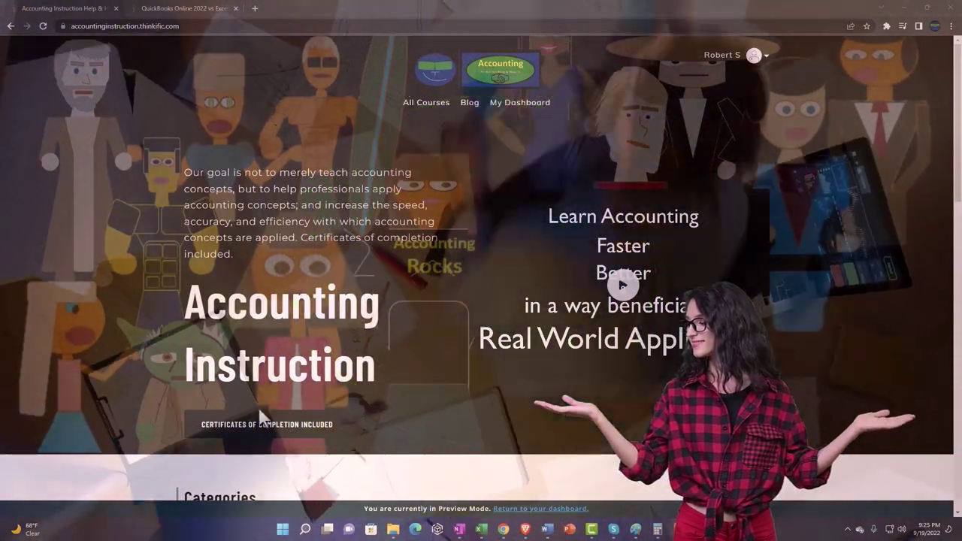
Browse the Accounting Instruction website's course categories and expand the OneNote - Getting Started 2022 section of the QuickBooks Online course.
{"action": "scroll", "coordinate": [131, 405], "scroll_direction": "down", "scroll_amount": 4}
{"action": "scroll", "coordinate": [132, 410], "scroll_direction": "down", "scroll_amount": 3}
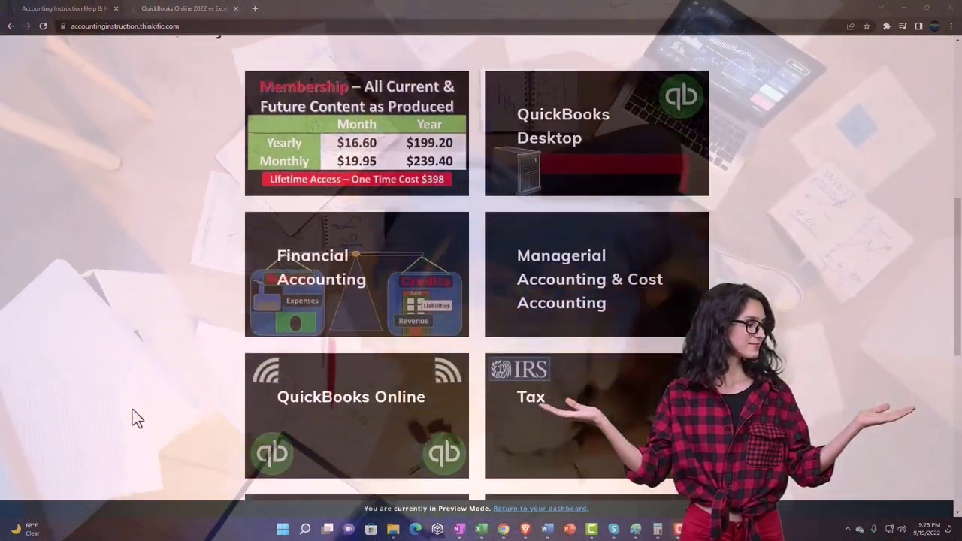
{"action": "scroll", "coordinate": [133, 411], "scroll_direction": "down", "scroll_amount": 6}
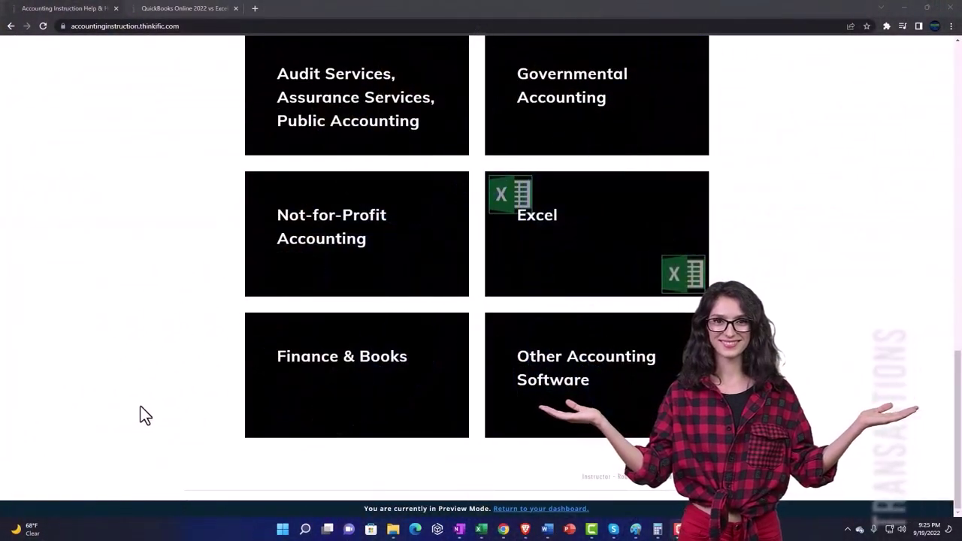
{"action": "left_click", "coordinate": [172, 9]}
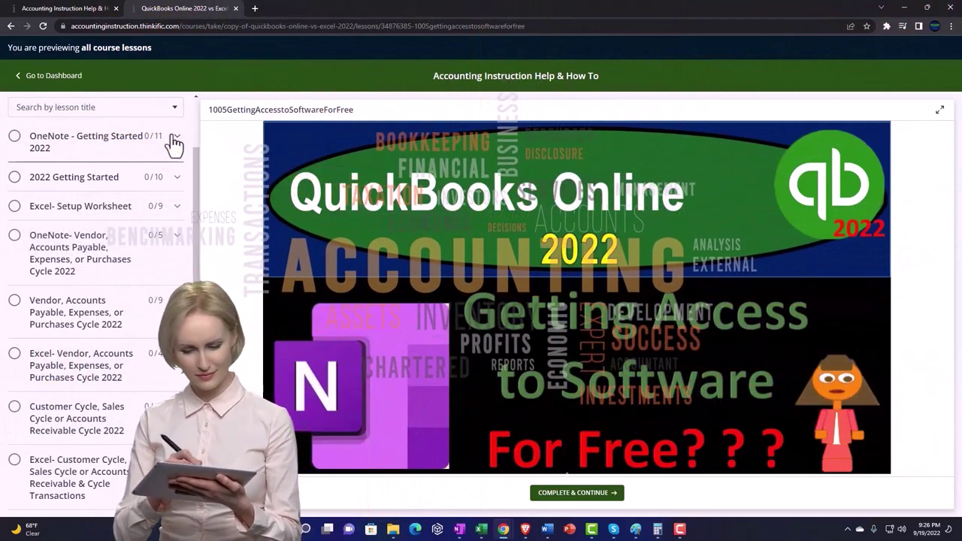
{"action": "left_click", "coordinate": [175, 143]}
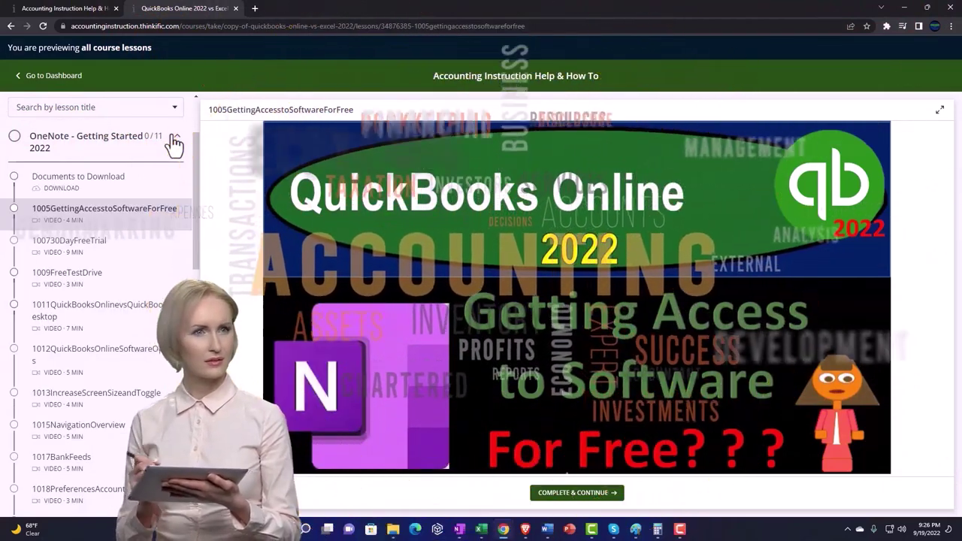
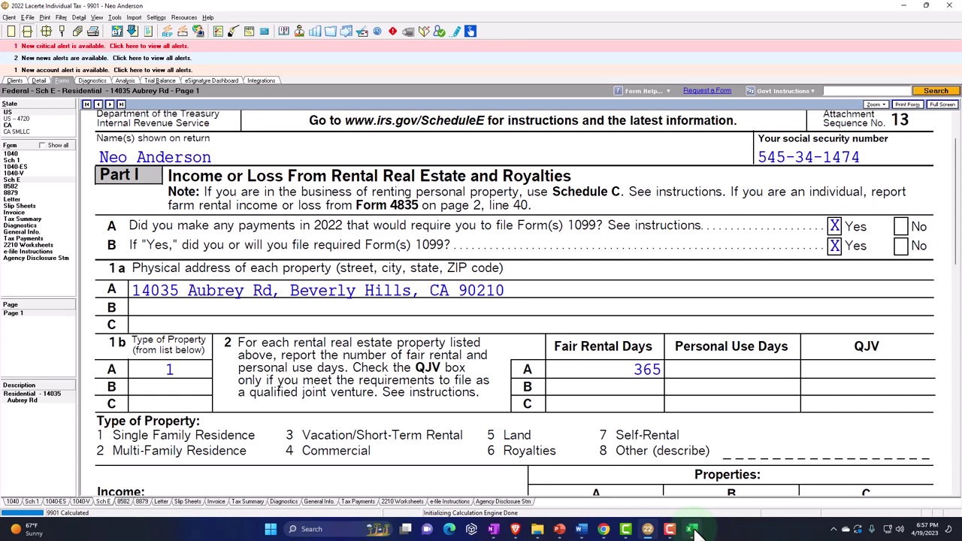
Switch to the blank Excel workbook, widen column A and enter Purchase in A1 with 200,000 in B1.
{"action": "left_click", "coordinate": [693, 530]}
{"action": "left_click_drag", "start_coordinate": [134, 144], "coordinate": [200, 144]}
{"action": "left_click", "coordinate": [150, 172]}
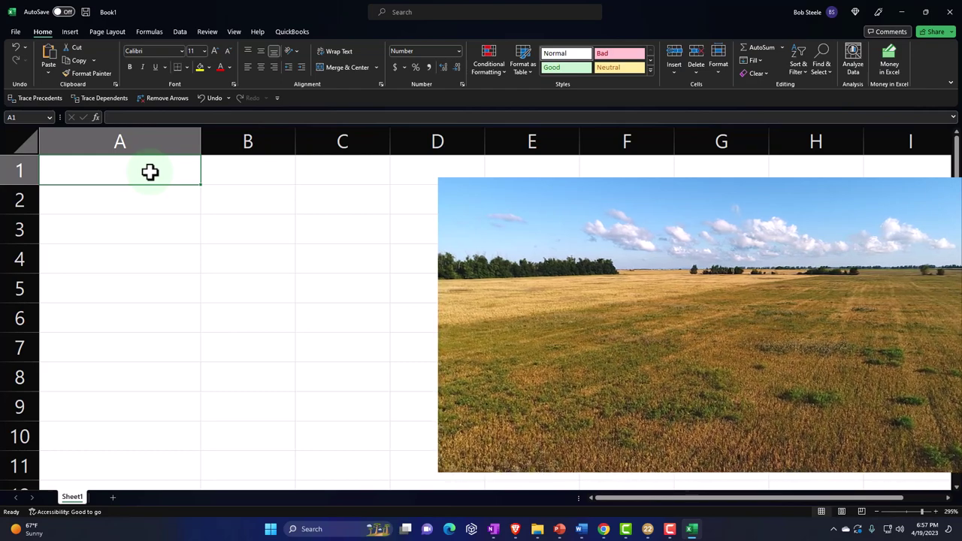
{"action": "type", "text": "Purc"}
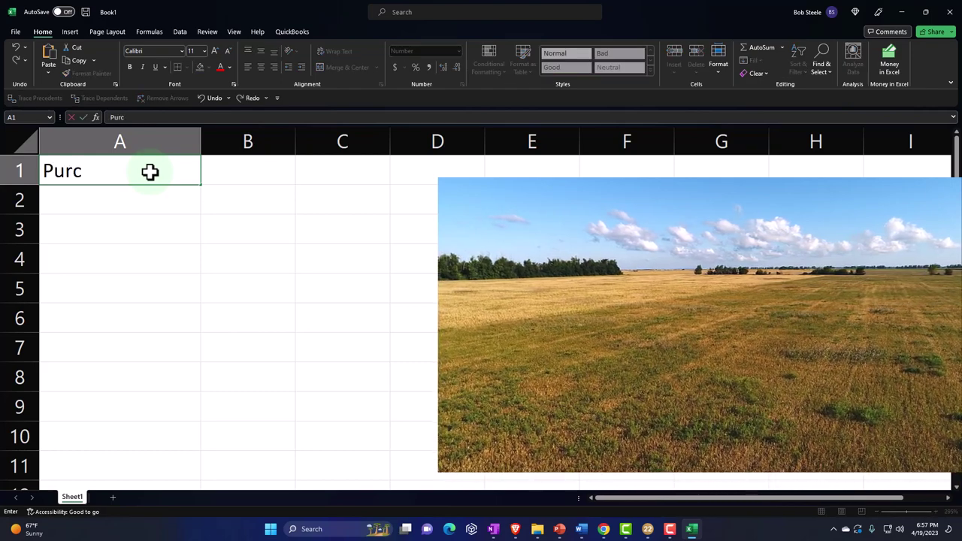
{"action": "type", "text": "ash"}
{"action": "key", "text": "BackSpace"}
{"action": "type", "text": "e"}
{"action": "key", "text": "Tab"}
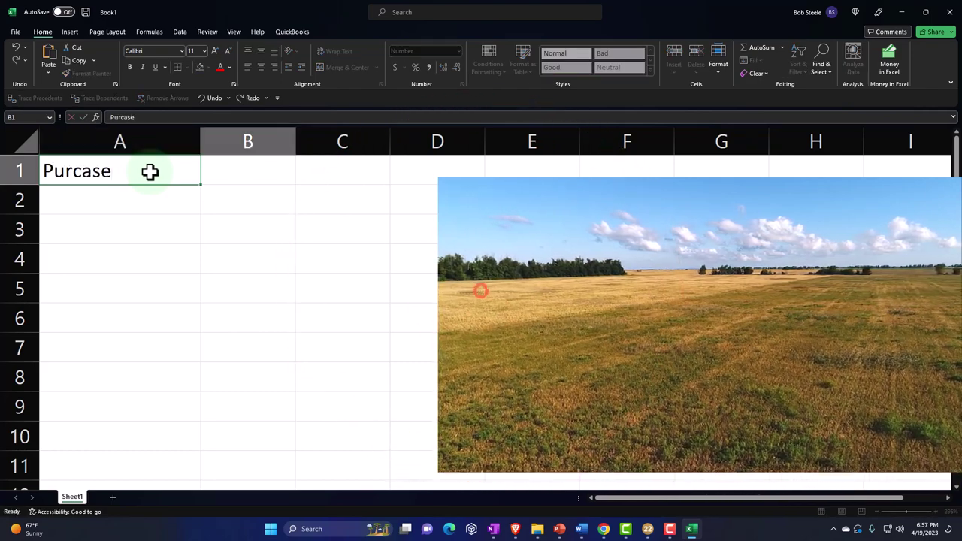
{"action": "type", "text": "200000"}
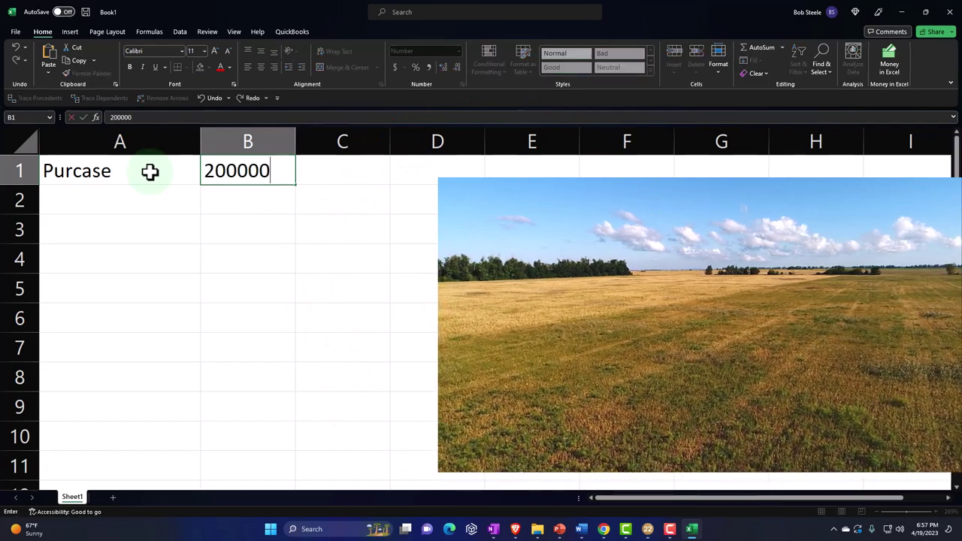
{"action": "key", "text": "Return"}
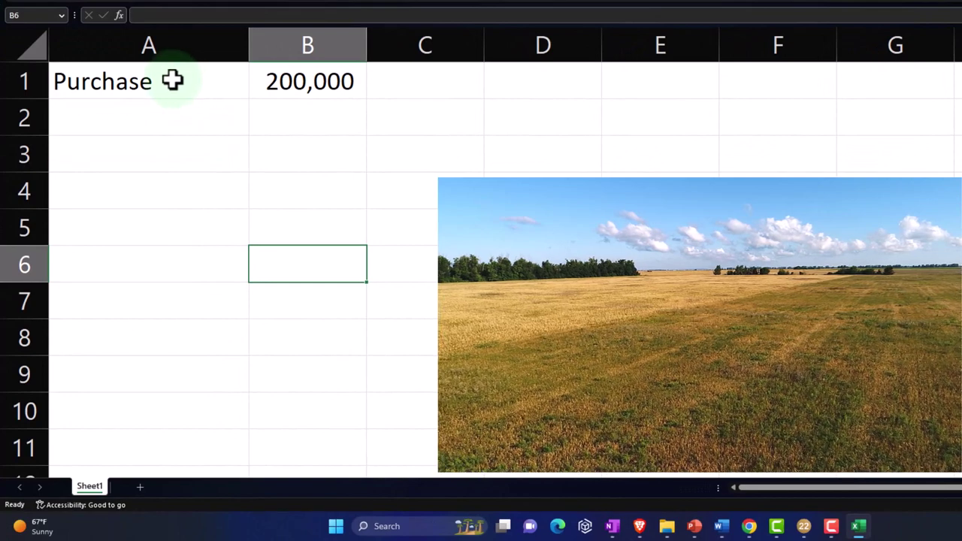
Add the headings Land in D1 and Building in E1, and move the purchase label and amount down to row 2.
{"action": "left_click", "coordinate": [550, 78]}
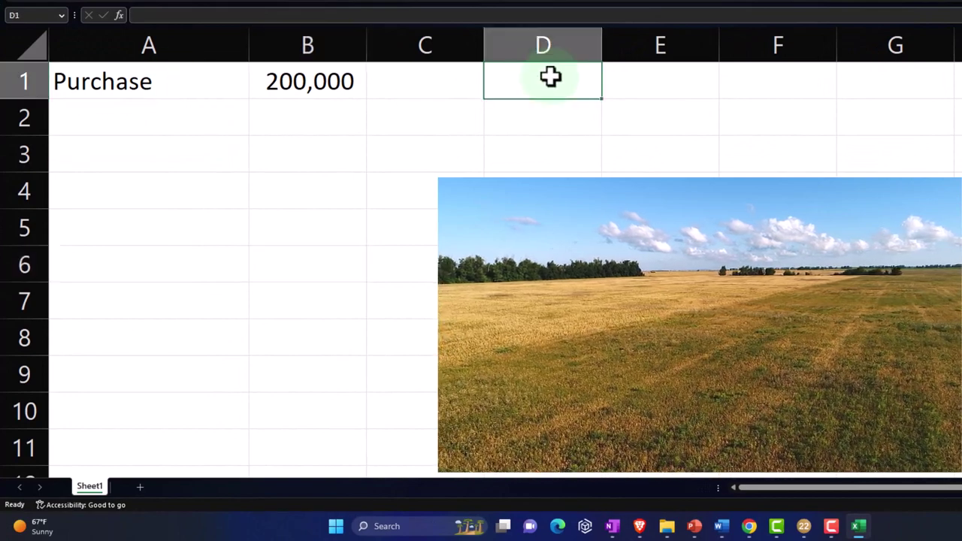
{"action": "type", "text": "Land"}
{"action": "key", "text": "Tab"}
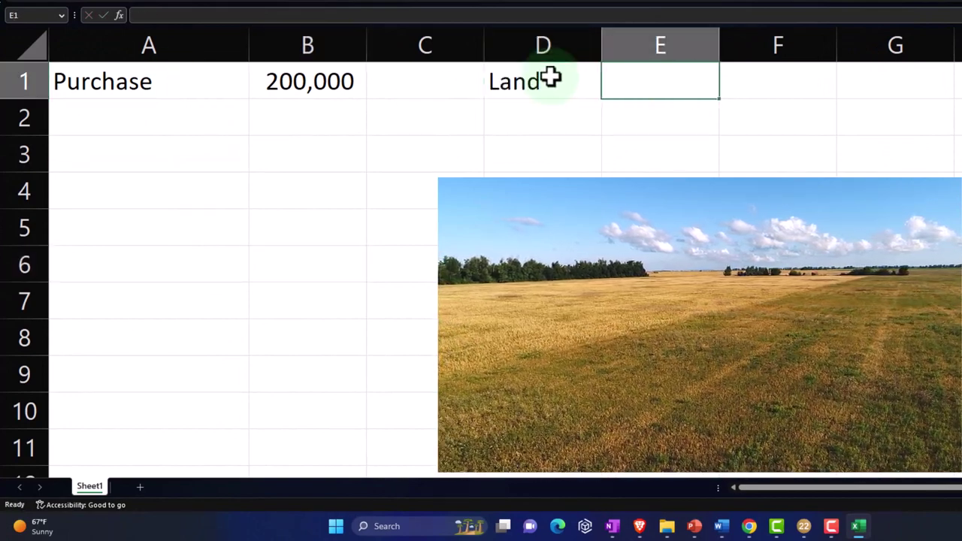
{"action": "type", "text": "bul"}
{"action": "key", "text": "BackSpace"}
{"action": "key", "text": "BackSpace"}
{"action": "key", "text": "BackSpace"}
{"action": "type", "text": "Bu"}
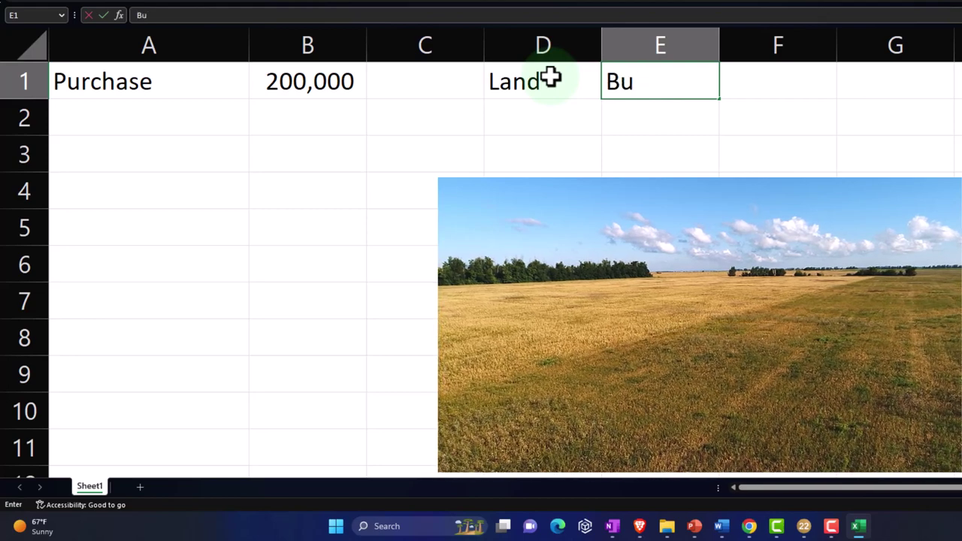
{"action": "type", "text": "ilding"}
{"action": "key", "text": "Return"}
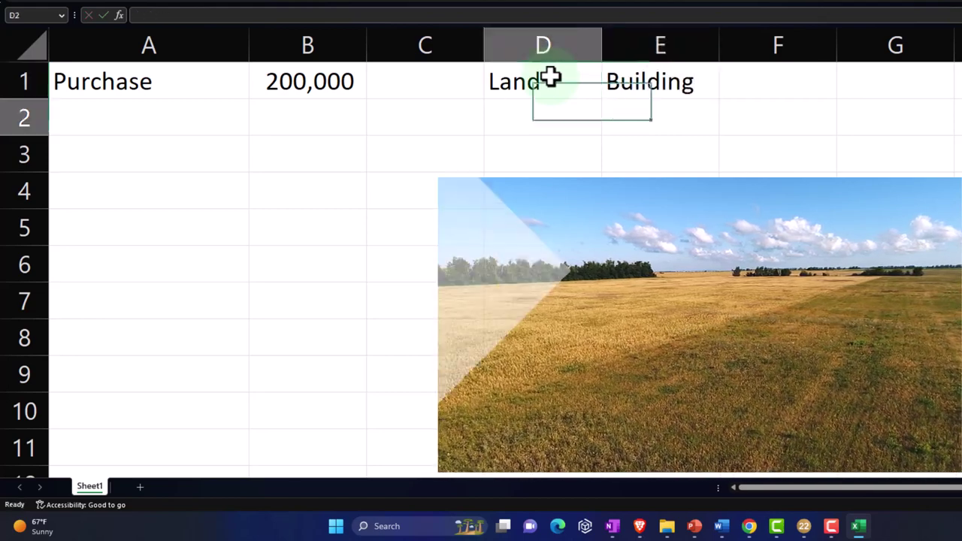
{"action": "left_click_drag", "start_coordinate": [230, 80], "coordinate": [260, 81]}
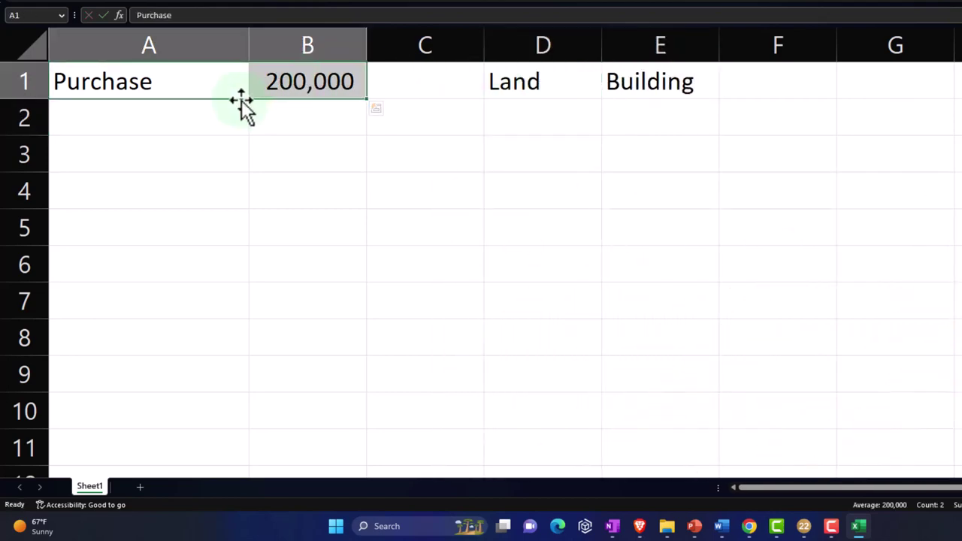
{"action": "left_click_drag", "start_coordinate": [237, 113], "coordinate": [245, 146]}
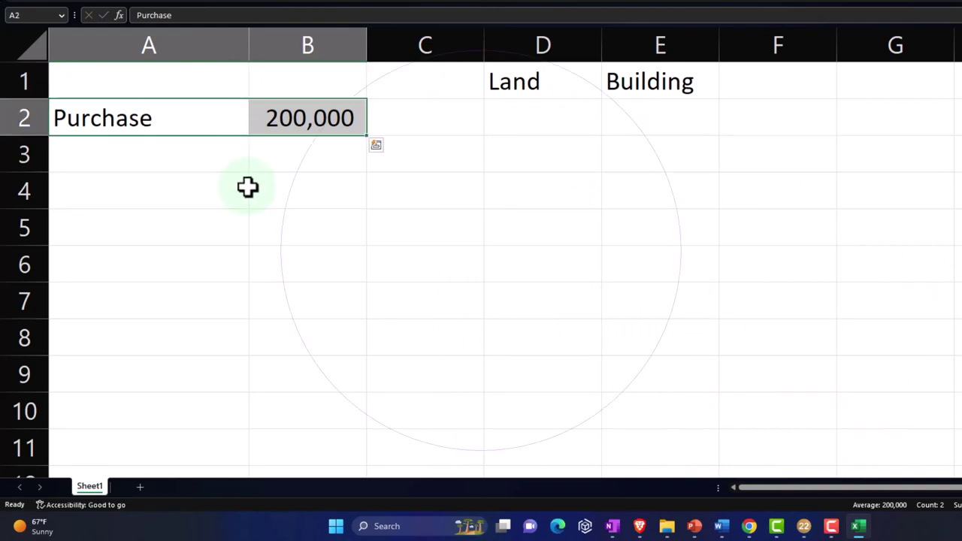
Enter Tax assessment in A4 with the amount 160,000 in B4.
{"action": "left_click", "coordinate": [142, 192]}
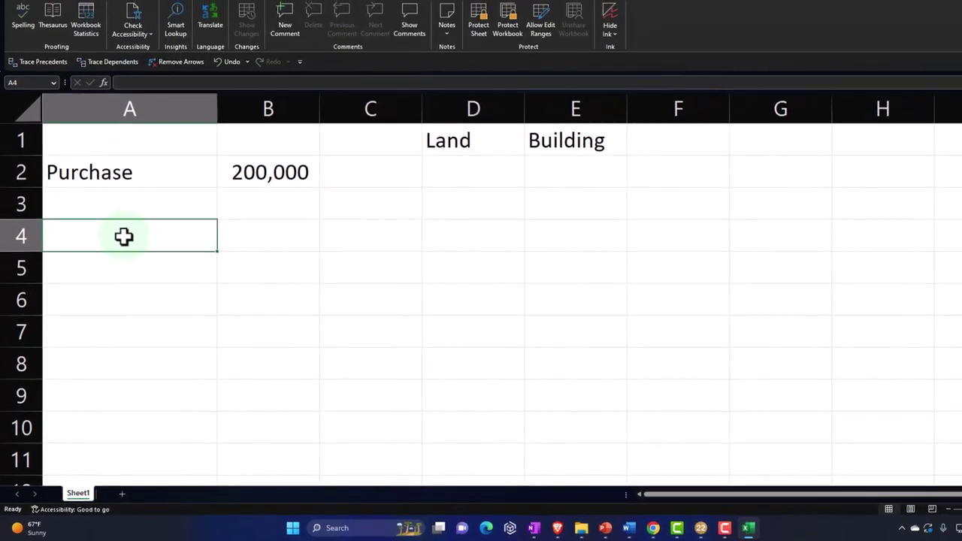
{"action": "type", "text": "Ta"}
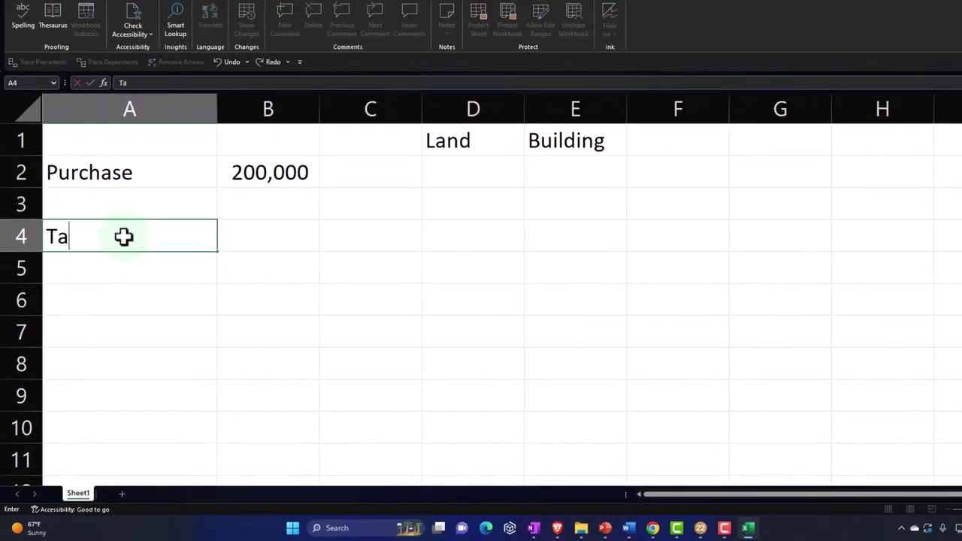
{"action": "type", "text": "x assessment"}
{"action": "key", "text": "Tab"}
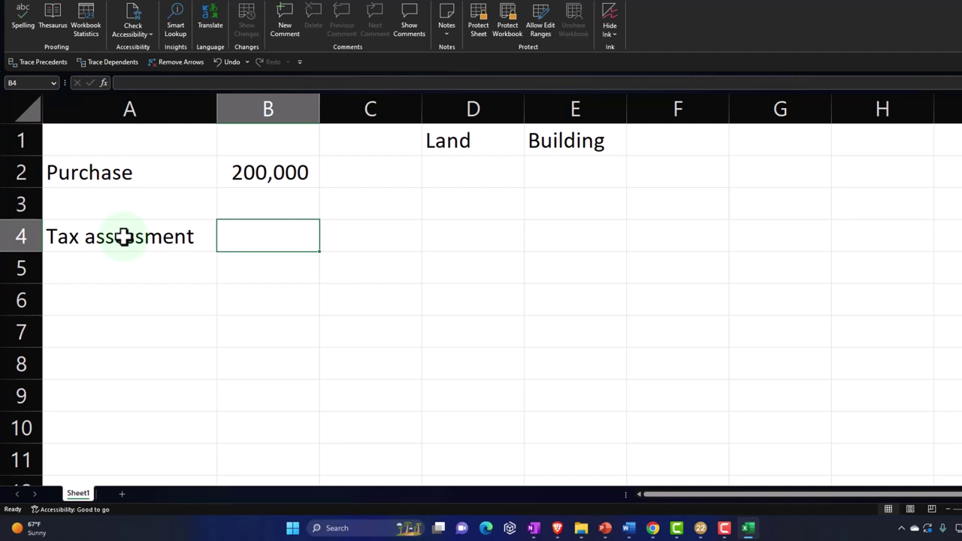
{"action": "type", "text": "160000"}
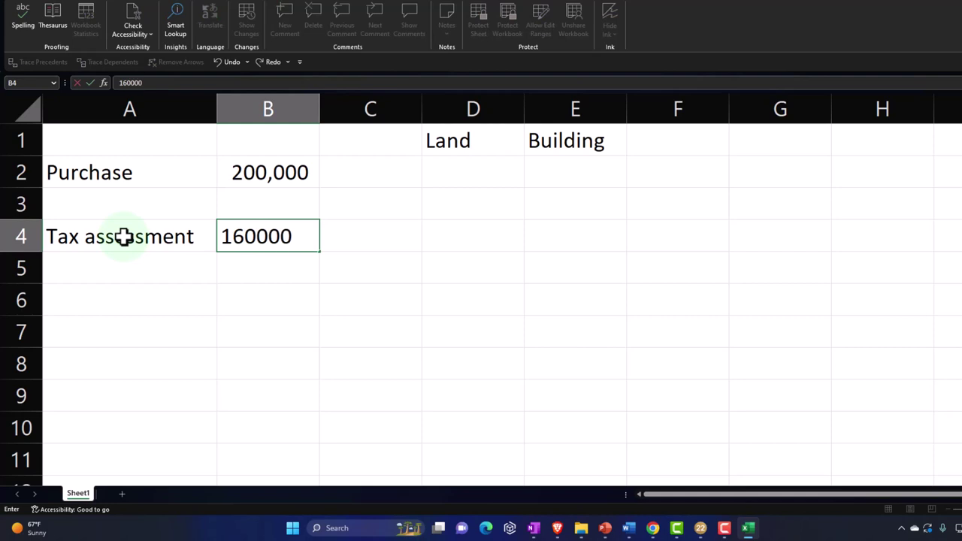
{"action": "key", "text": "BackSpace"}
{"action": "key", "text": "Return"}
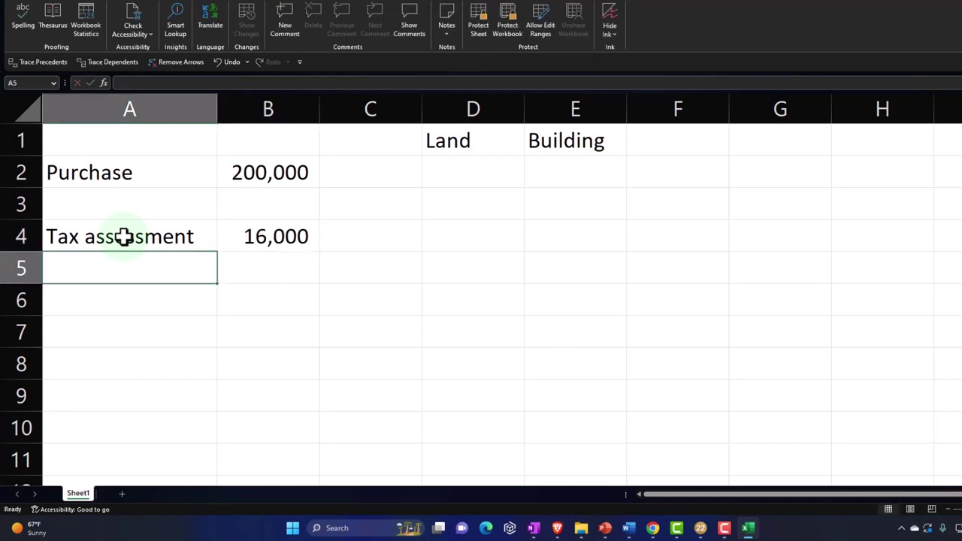
{"action": "key", "text": "Up"}
{"action": "key", "text": "Right"}
{"action": "type", "text": "160000"}
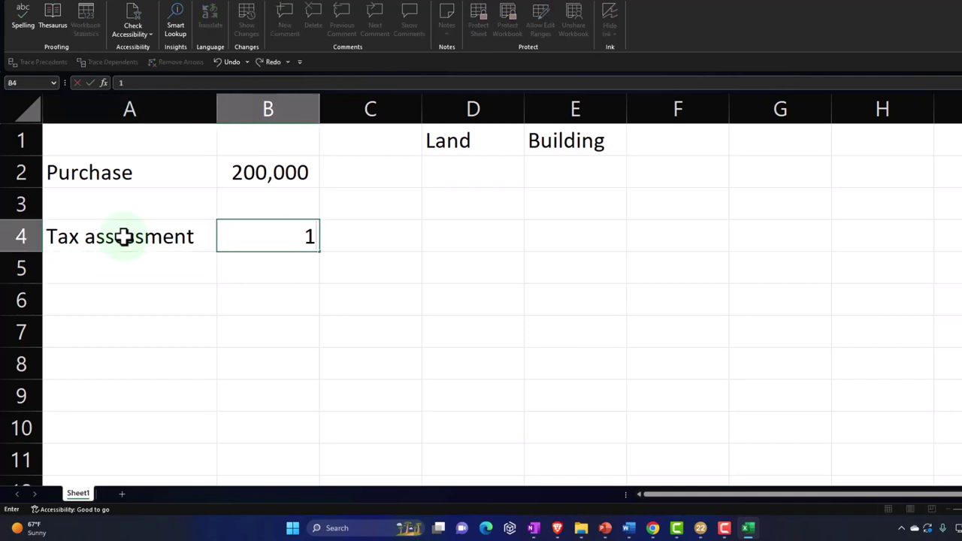
{"action": "key", "text": "Return"}
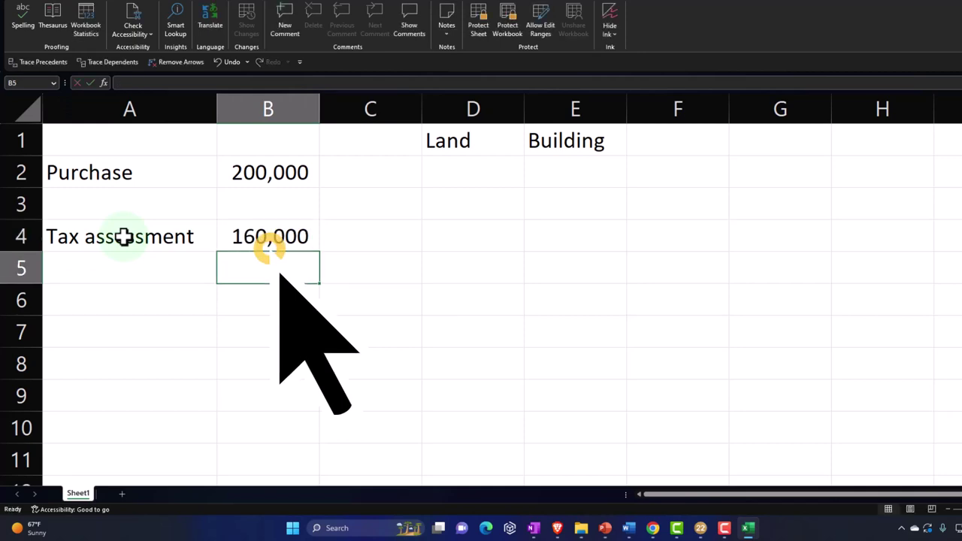
{"action": "key", "text": "Right"}
{"action": "key", "text": "Right"}
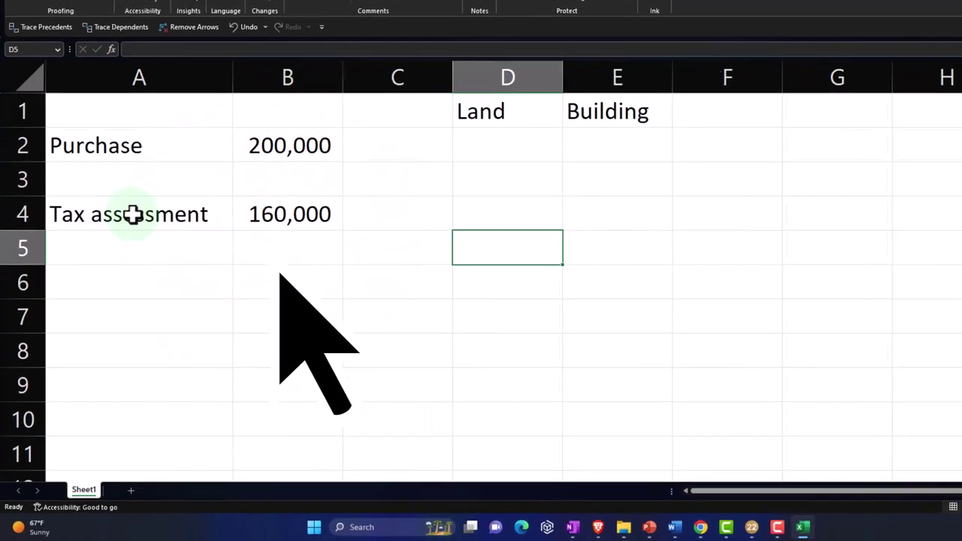
Enter 136,000 in D4 as the building's share of the tax assessment.
{"action": "key", "text": "Up"}
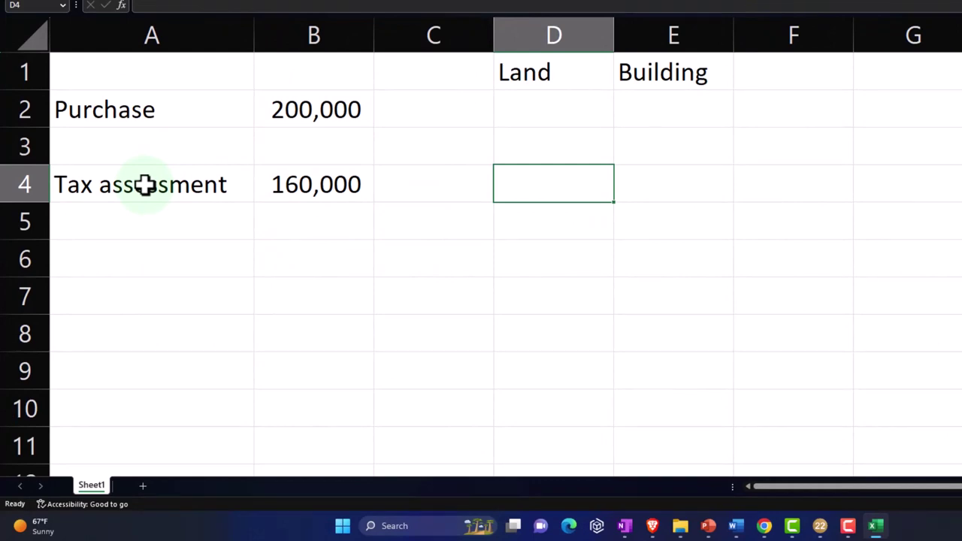
{"action": "type", "text": "136000"}
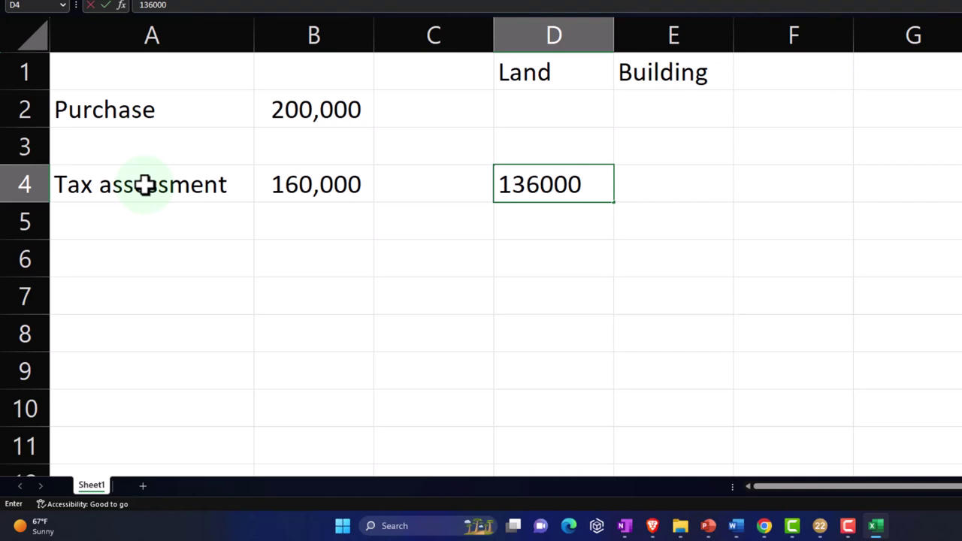
{"action": "key", "text": "Right"}
Replace the column headings with House in D1 and Land in E1.
{"action": "key", "text": "Up"}
{"action": "key", "text": "Up"}
{"action": "key", "text": "Up"}
{"action": "key", "text": "Left"}
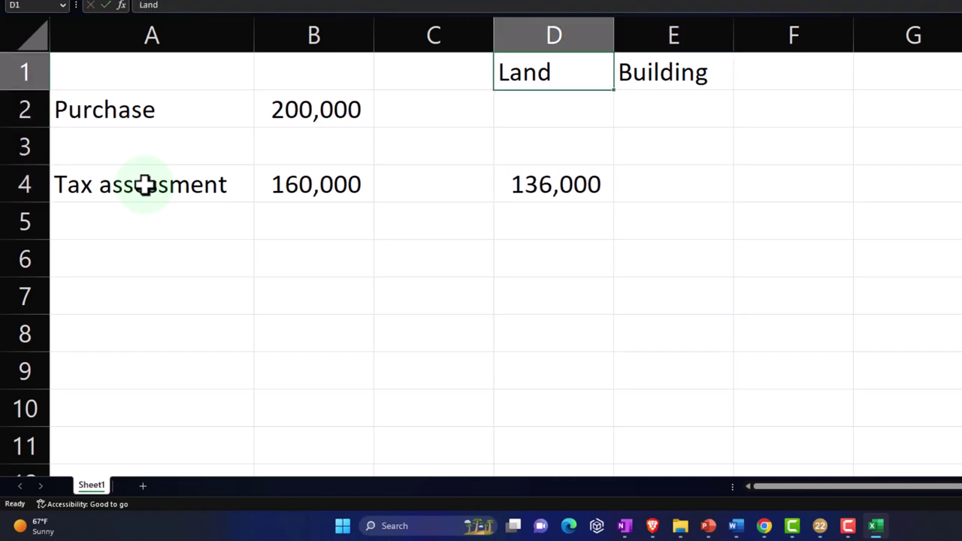
{"action": "type", "text": "House"}
{"action": "key", "text": "Right"}
{"action": "type", "text": "Land"}
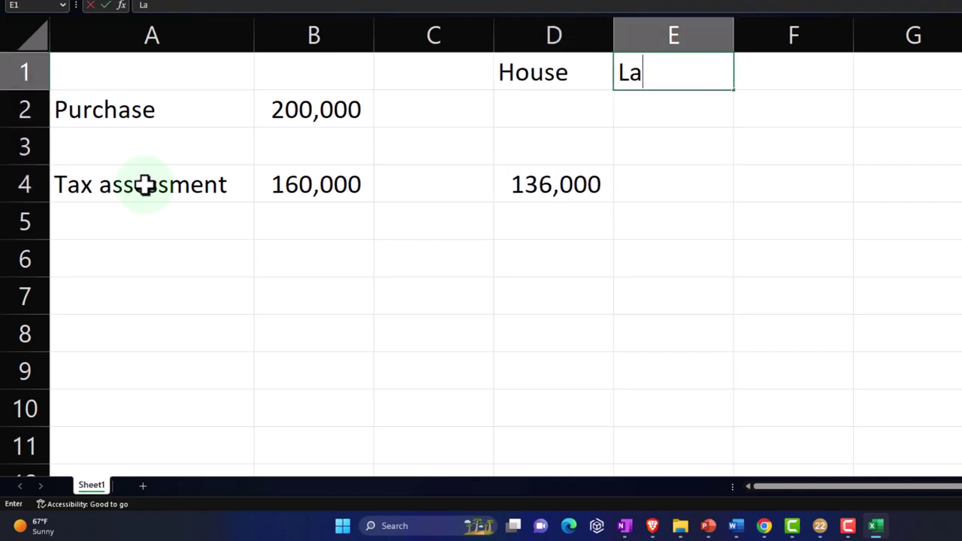
Enter 24,000 in E4 as the land's share of the tax assessment.
{"action": "key", "text": "Down"}
{"action": "key", "text": "Down"}
{"action": "key", "text": "Down"}
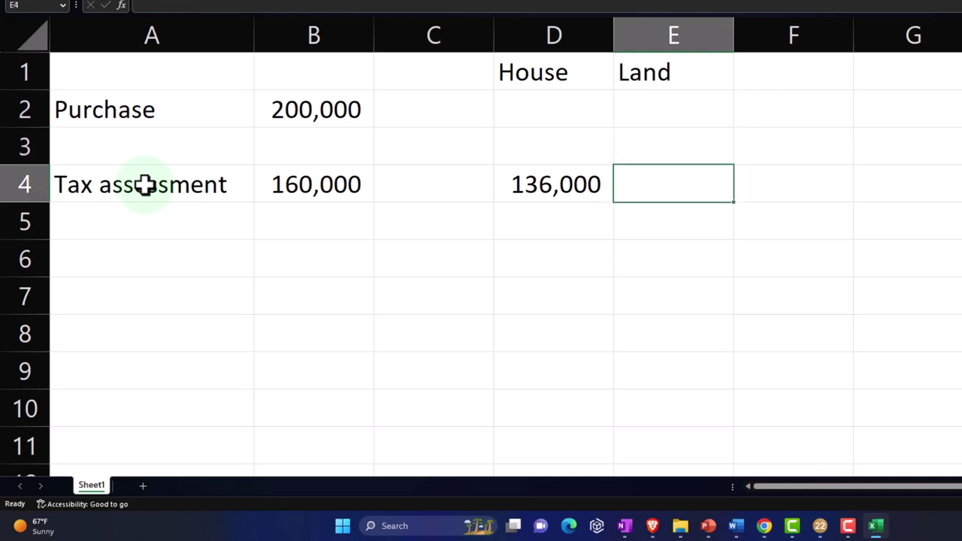
{"action": "type", "text": "24000"}
{"action": "key", "text": "Return"}
Add the heading Total in F1 beside the Land heading.
{"action": "key", "text": "Up"}
{"action": "key", "text": "Right"}
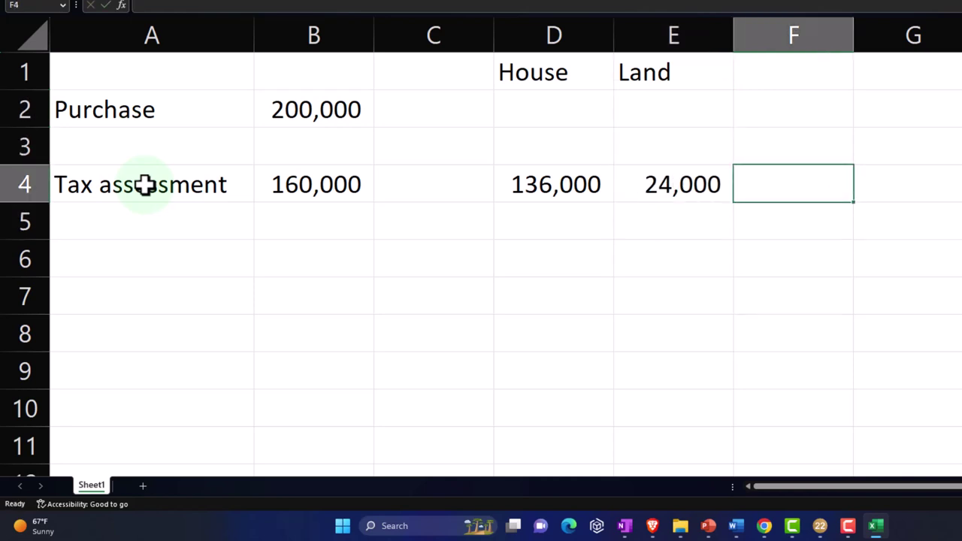
{"action": "key", "text": "Up"}
{"action": "key", "text": "Up"}
{"action": "key", "text": "Up"}
{"action": "type", "text": "To"}
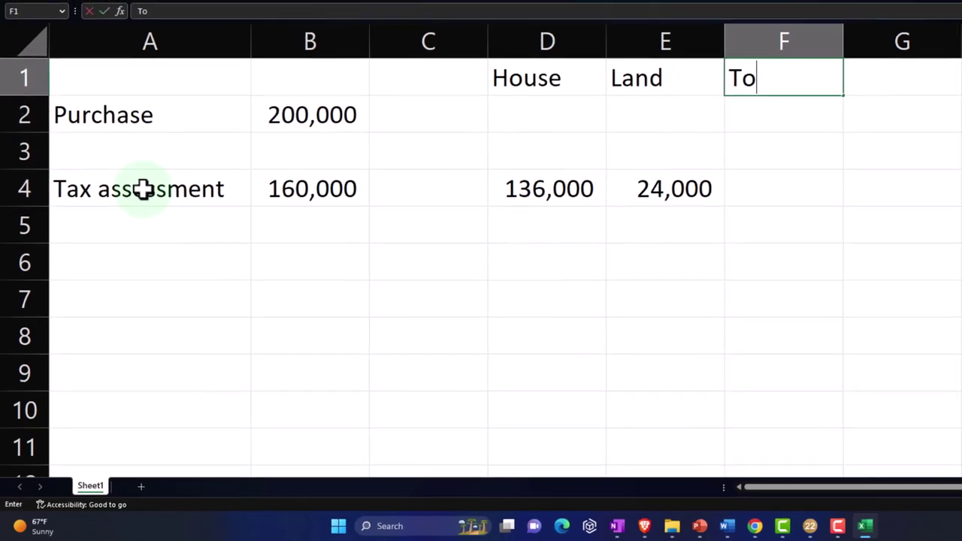
{"action": "type", "text": "a"}
{"action": "key", "text": "BackSpace"}
{"action": "key", "text": "BackSpace"}
{"action": "type", "text": "t"}
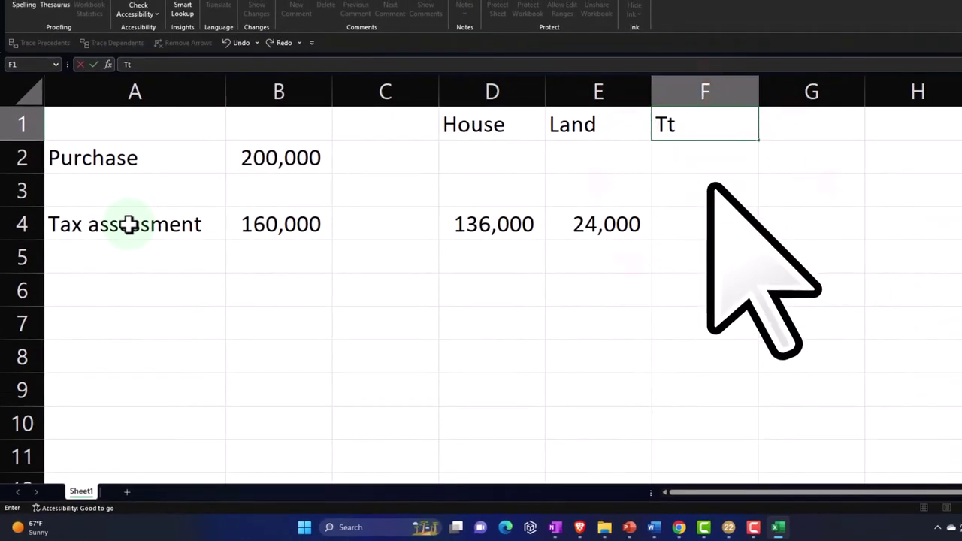
{"action": "key", "text": "BackSpace"}
{"action": "type", "text": "otal"}
{"action": "key", "text": "Return"}
Total the house and land assessments in F4 with a SUM of D4:E4.
{"action": "key", "text": "Down"}
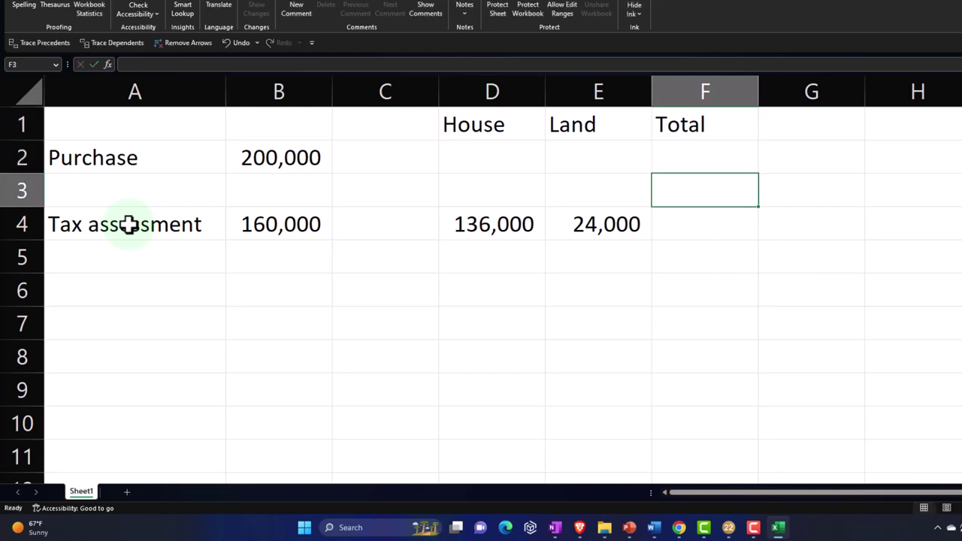
{"action": "key", "text": "Down"}
{"action": "type", "text": "=sum("}
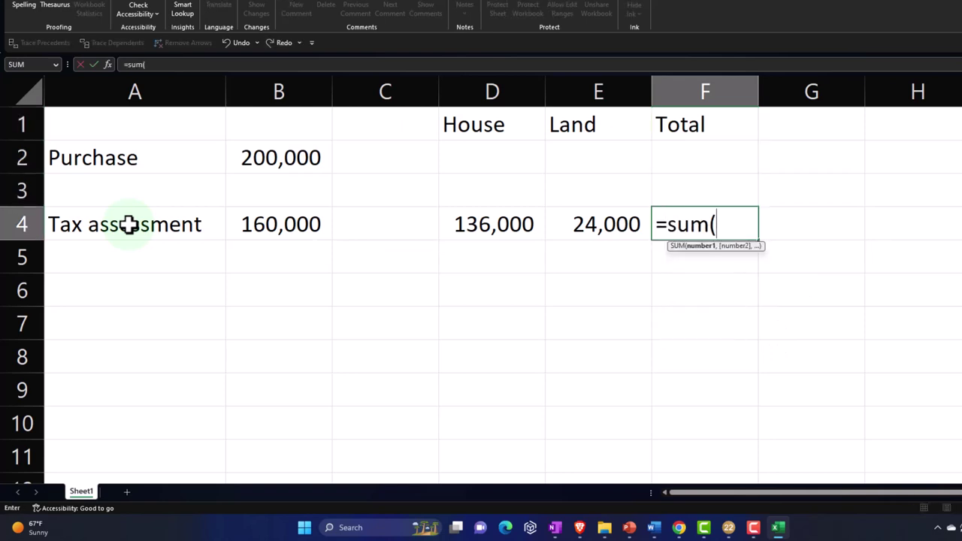
{"action": "key", "text": "Left"}
{"action": "key", "text": "shift+Left"}
{"action": "key", "text": "Return"}
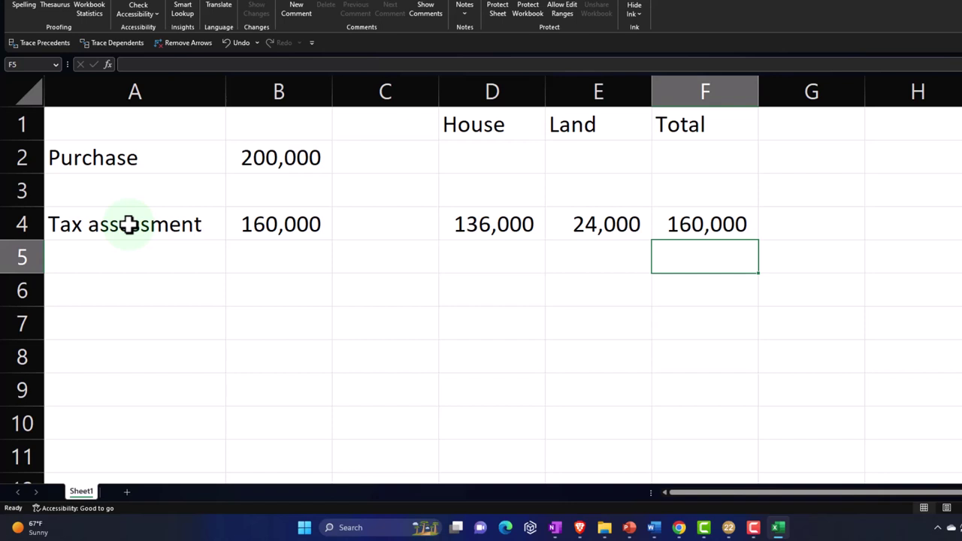
{"action": "left_click_drag", "start_coordinate": [460, 220], "coordinate": [639, 220]}
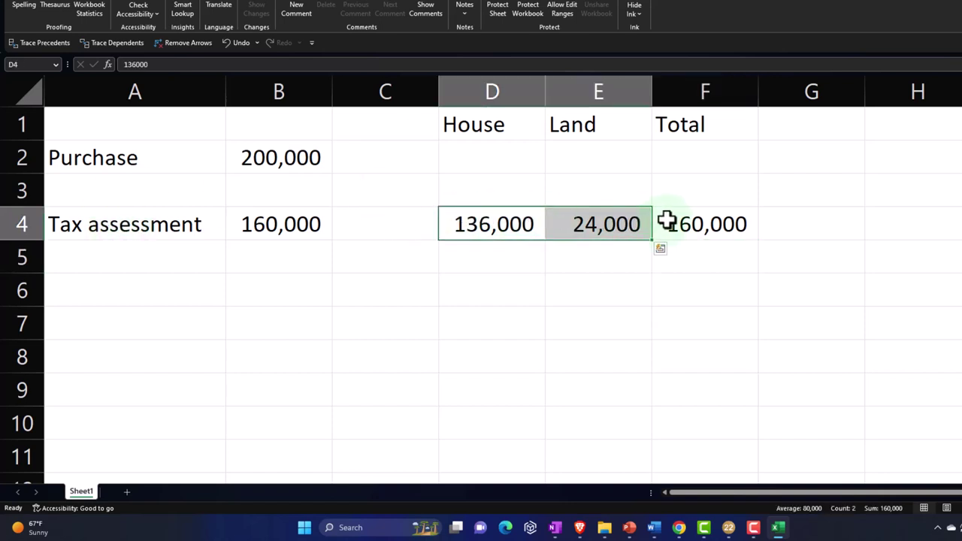
{"action": "left_click", "coordinate": [666, 221]}
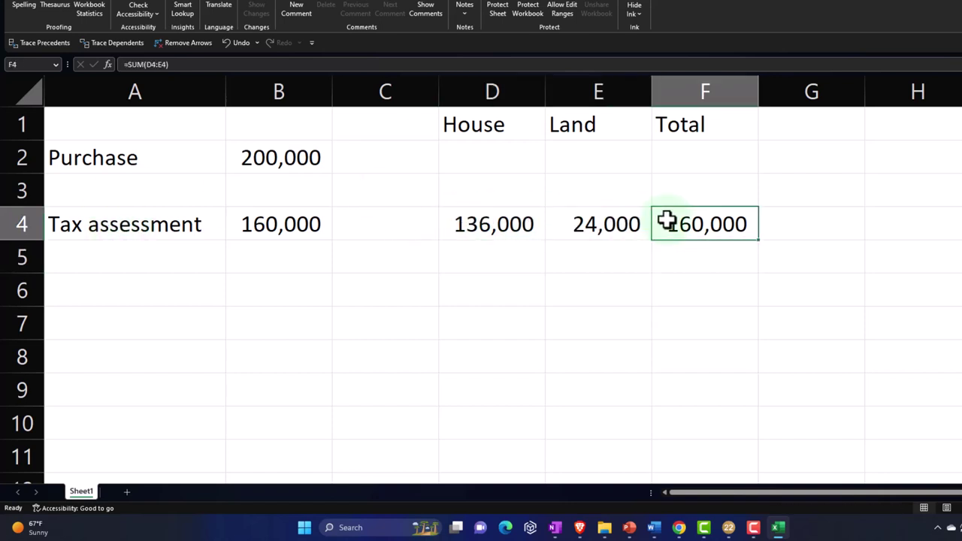
Calculate the land's share of the assessment in E5 as =E4/F4 and format it as a percentage.
{"action": "left_click", "coordinate": [580, 255]}
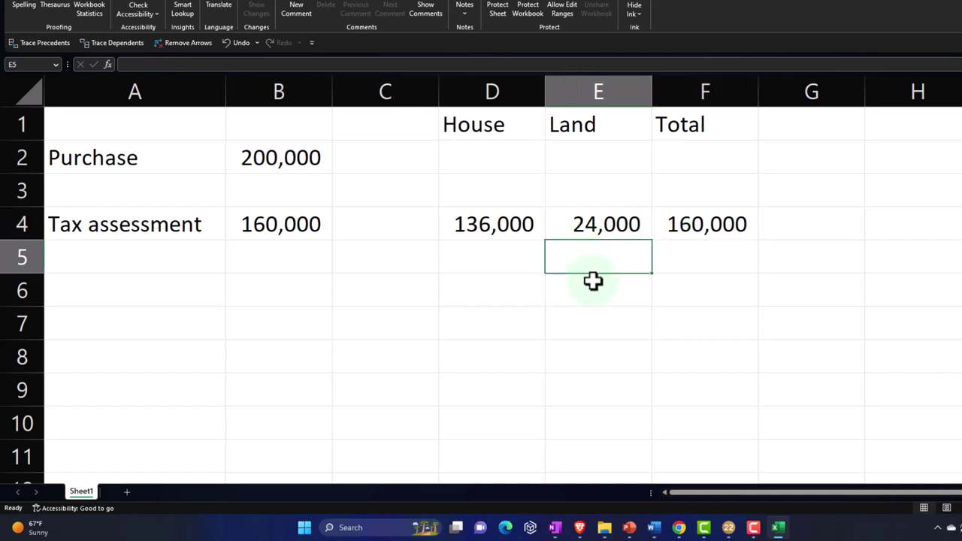
{"action": "type", "text": "="}
{"action": "key", "text": "Right"}
{"action": "key", "text": "Up"}
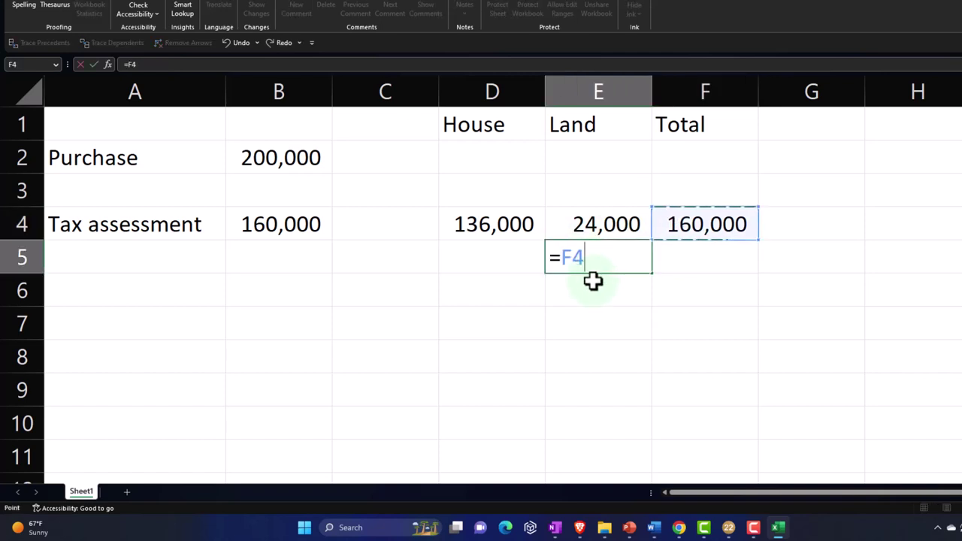
{"action": "key", "text": "Left"}
{"action": "type", "text": "/"}
{"action": "key", "text": "Right"}
{"action": "key", "text": "Up"}
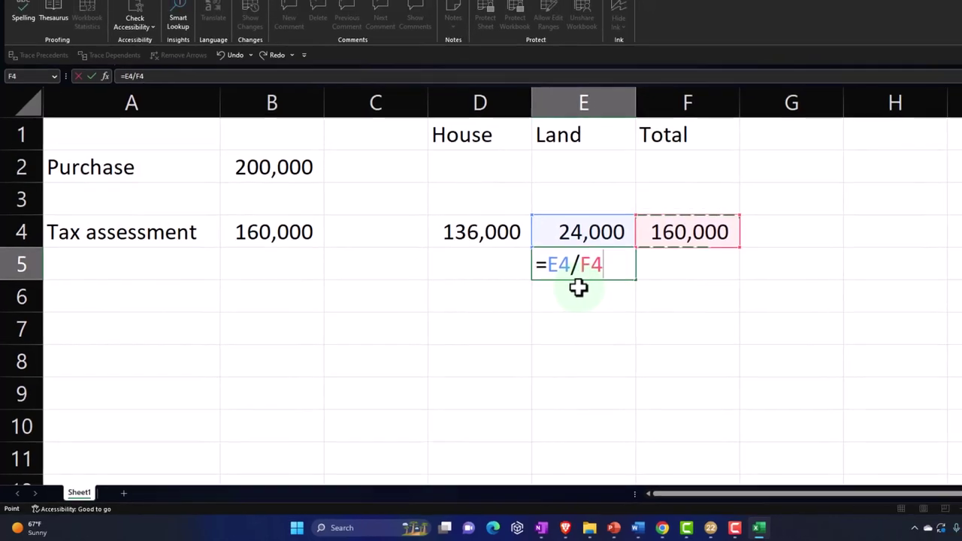
{"action": "key", "text": "ctrl+Return"}
{"action": "left_click", "coordinate": [45, 10]}
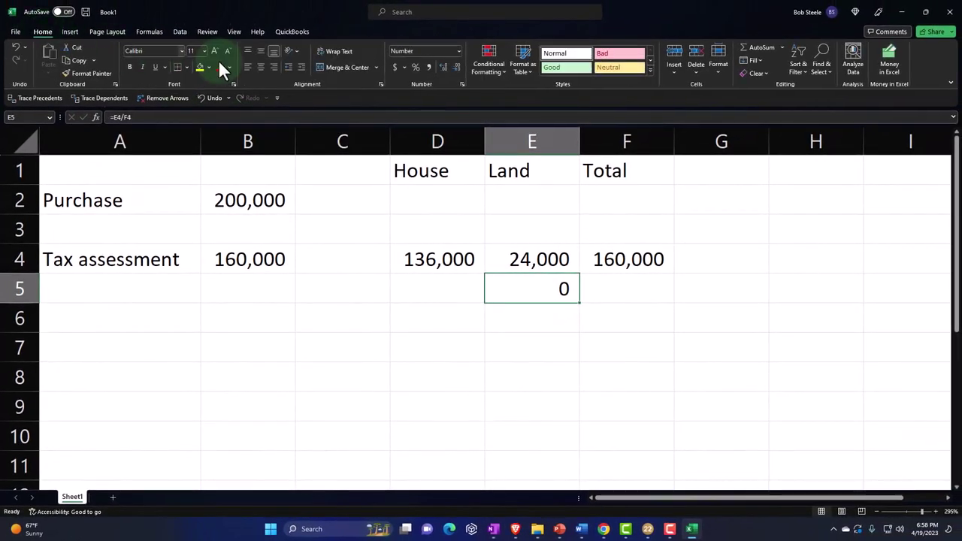
{"action": "left_click", "coordinate": [415, 66]}
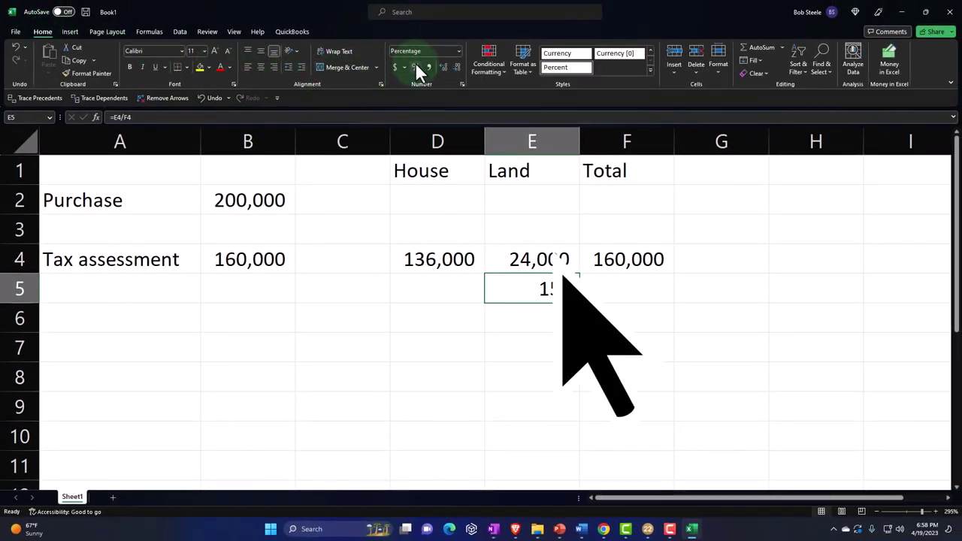
Calculate the house's share of the assessment in D5 as =D4/F4 and format it as a percentage.
{"action": "key", "text": "Left"}
{"action": "type", "text": "="}
{"action": "left_click", "coordinate": [562, 286]}
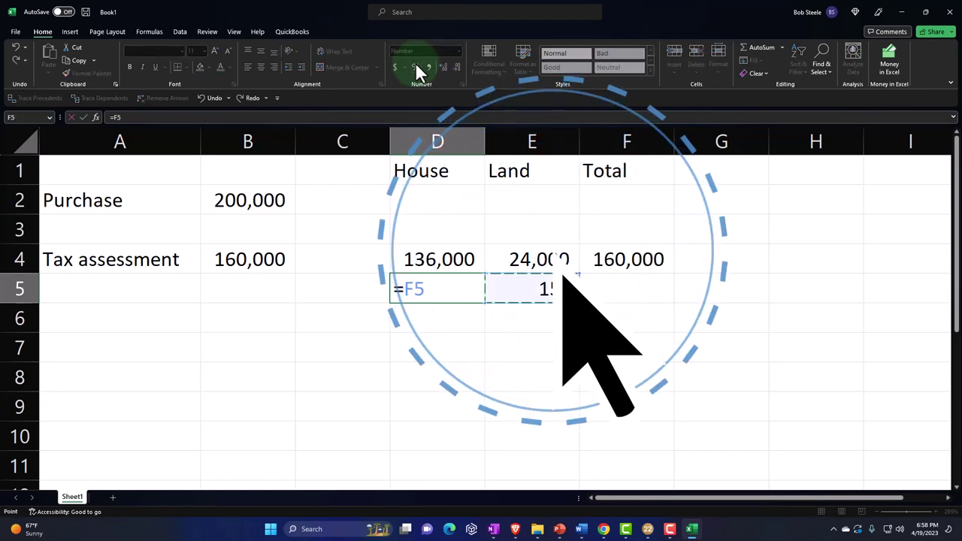
{"action": "key", "text": "Left"}
{"action": "key", "text": "Up"}
{"action": "type", "text": "/"}
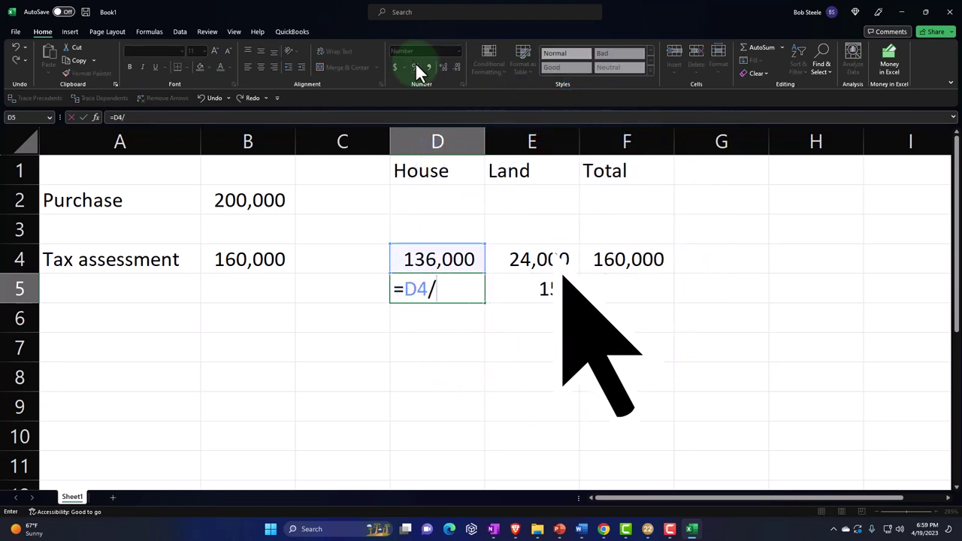
{"action": "key", "text": "Right"}
{"action": "key", "text": "Up"}
{"action": "key", "text": "Right"}
{"action": "key", "text": "ctrl+Return"}
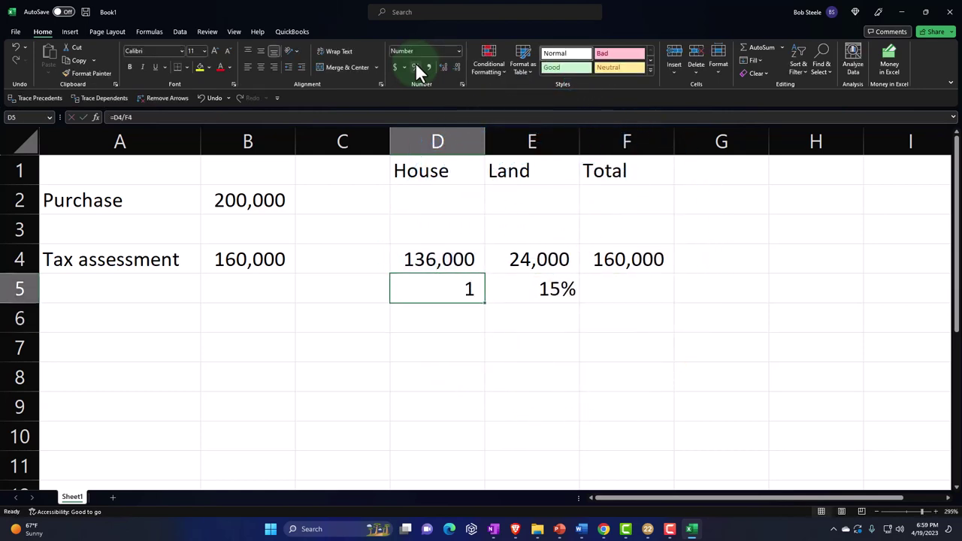
{"action": "left_click", "coordinate": [415, 63]}
Sum the two percentages D5:E5 in F5 and format the total as a percentage.
{"action": "key", "text": "Right"}
{"action": "key", "text": "Right"}
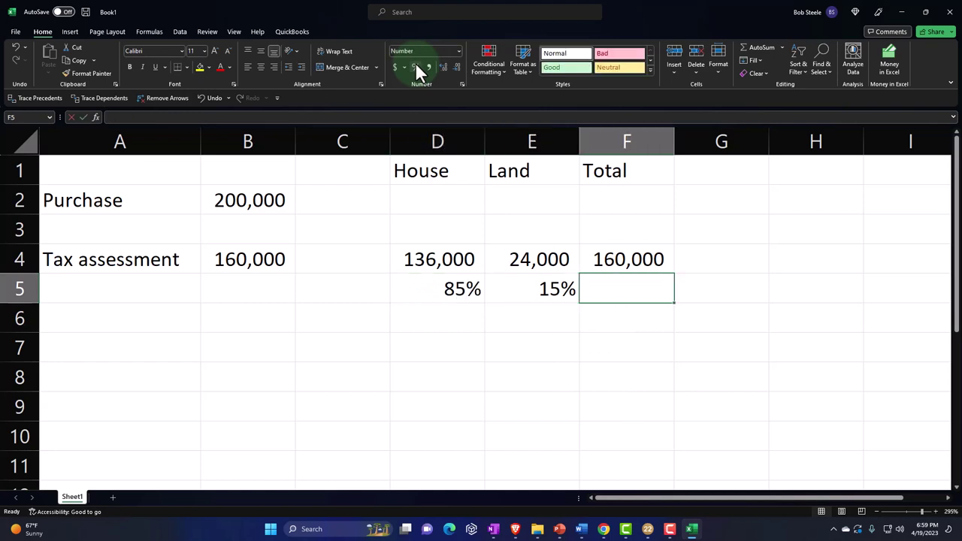
{"action": "type", "text": "=sum("}
{"action": "key", "text": "Left"}
{"action": "key", "text": "shift+Left"}
{"action": "key", "text": "Return"}
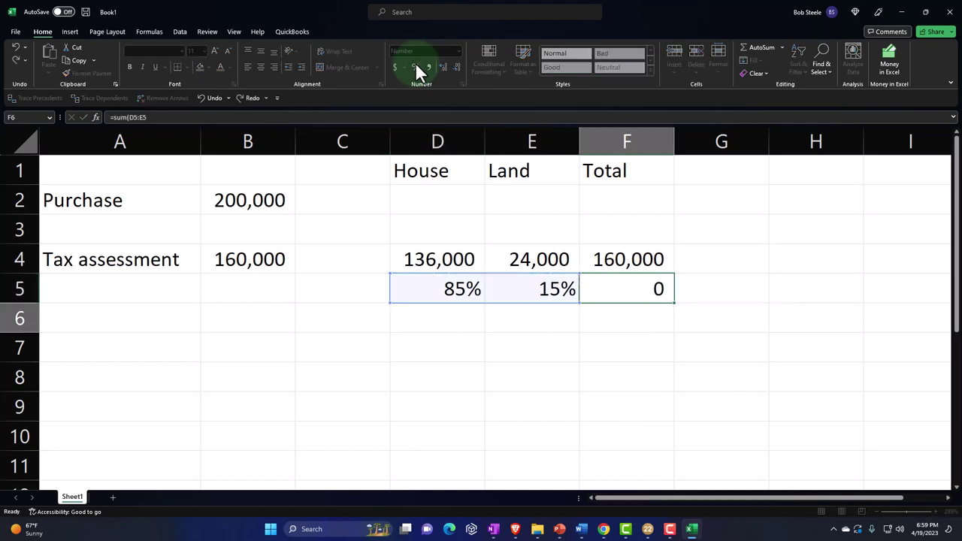
{"action": "left_click", "coordinate": [628, 289]}
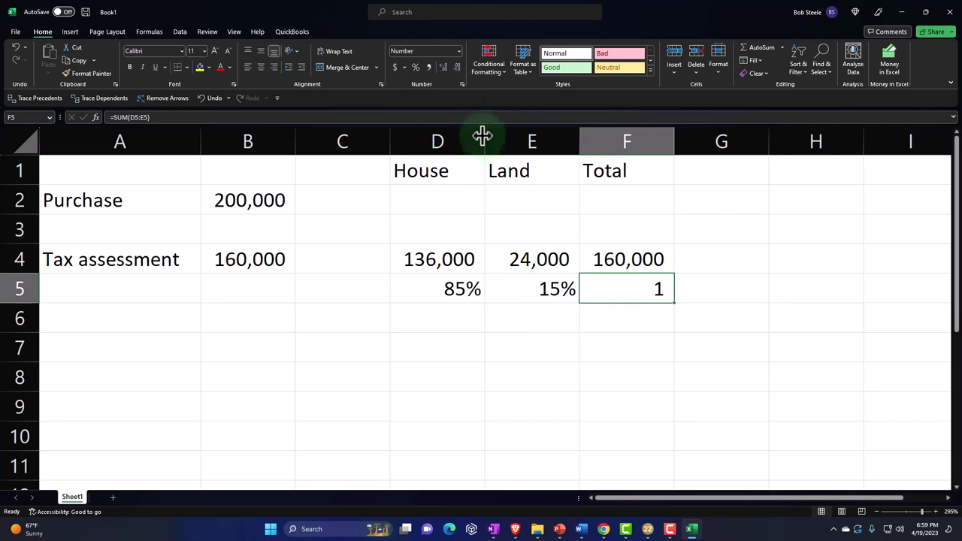
{"action": "left_click", "coordinate": [415, 67]}
Allocate the purchase price to the house in D2 with the formula =B2*D5.
{"action": "left_click", "coordinate": [462, 203]}
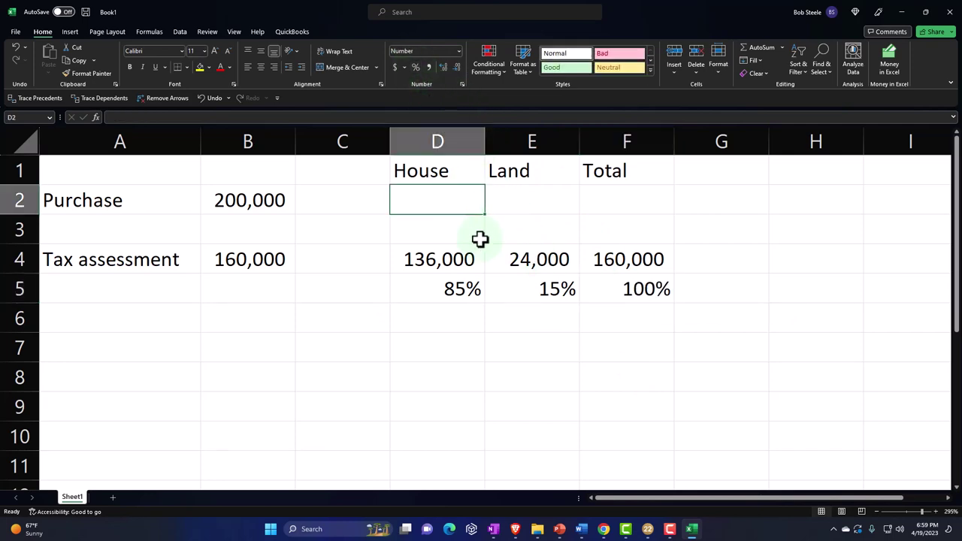
{"action": "type", "text": "="}
{"action": "key", "text": "Left"}
{"action": "key", "text": "Left"}
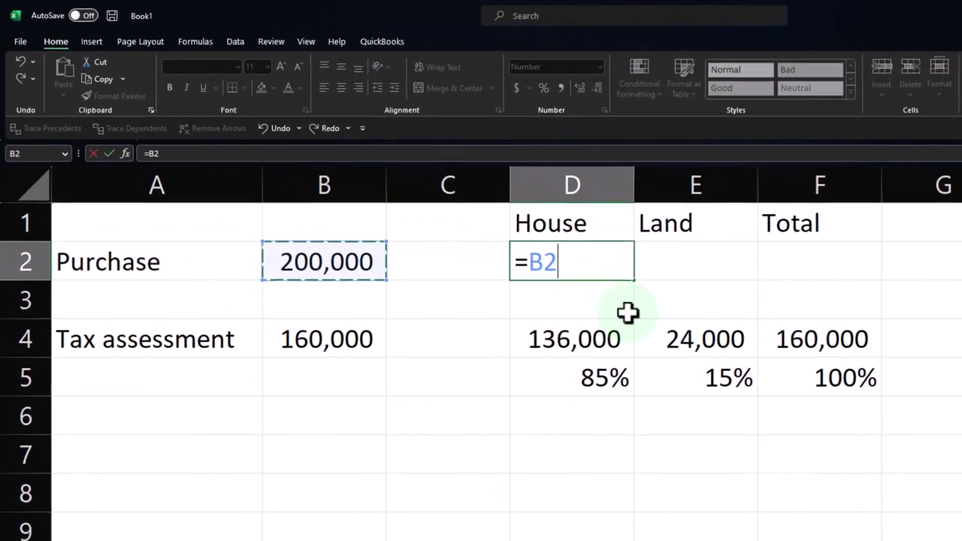
{"action": "type", "text": "*"}
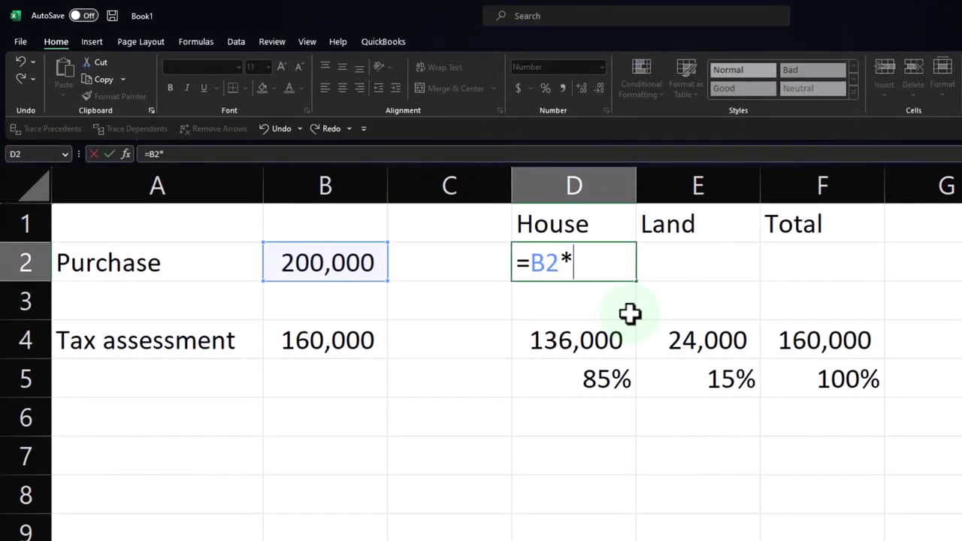
{"action": "key", "text": "Down"}
{"action": "key", "text": "Down"}
{"action": "key", "text": "Down"}
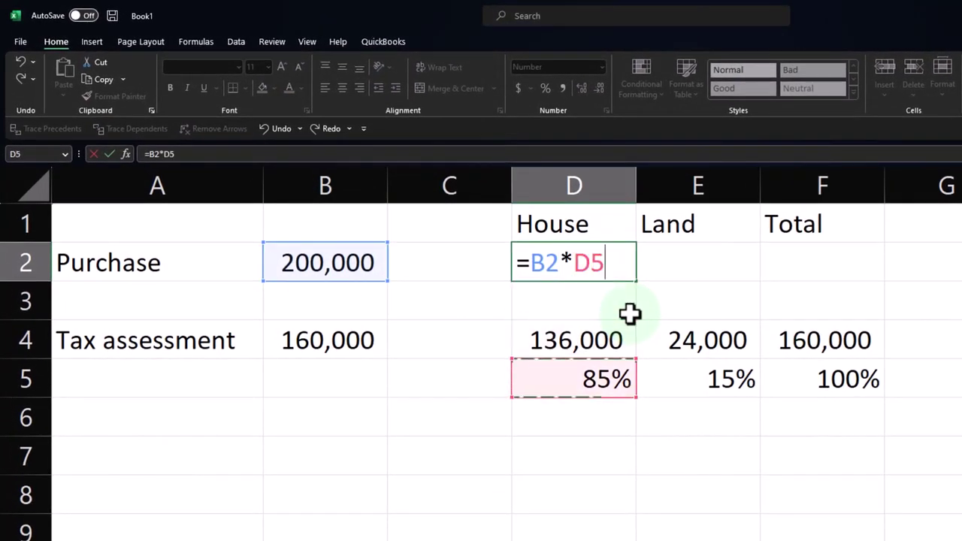
{"action": "key", "text": "Return"}
Allocate the purchase price to the land in E2 with the formula =B2*E5.
{"action": "key", "text": "Right"}
{"action": "key", "text": "Up"}
{"action": "type", "text": "="}
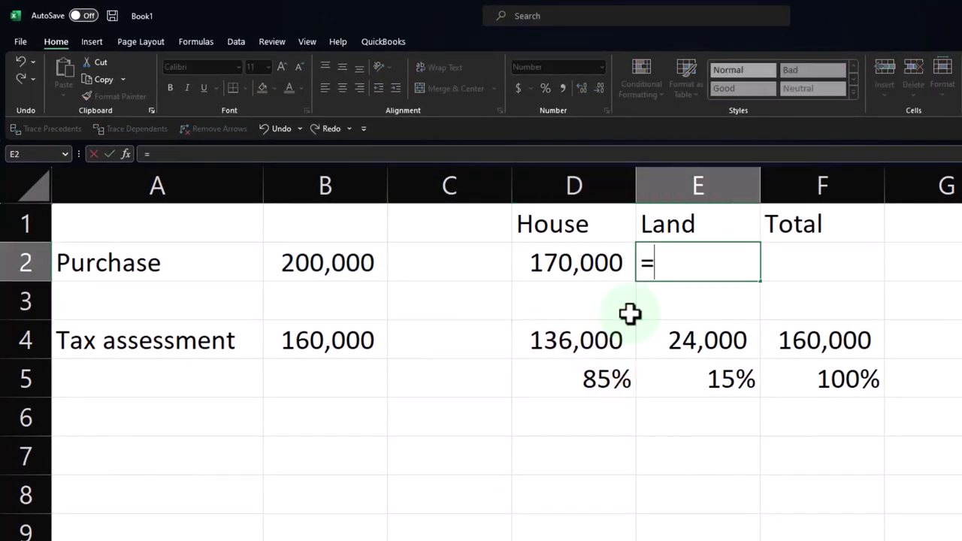
{"action": "key", "text": "Left"}
{"action": "key", "text": "Left"}
{"action": "key", "text": "Left"}
{"action": "type", "text": "*"}
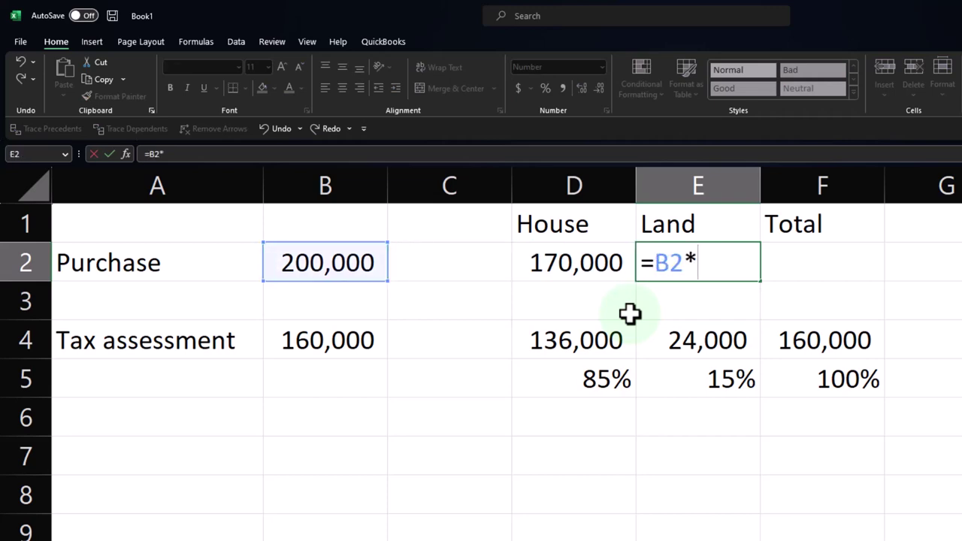
{"action": "key", "text": "Down"}
{"action": "key", "text": "Down"}
{"action": "key", "text": "Return"}
Total the allocated purchase price in F2 with a SUM of D2:E2, and review the house and land formulas.
{"action": "key", "text": "Right"}
{"action": "key", "text": "Up"}
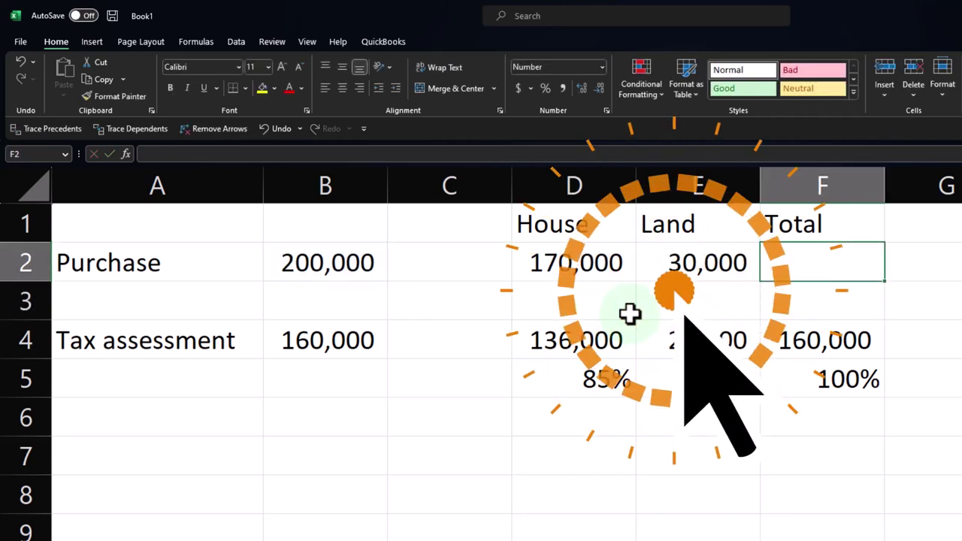
{"action": "type", "text": "=sum("}
{"action": "key", "text": "Left"}
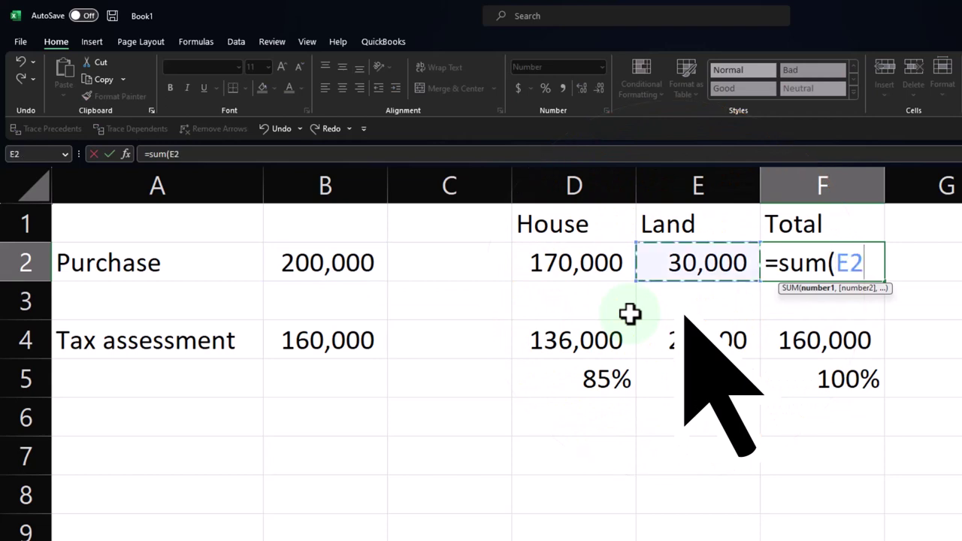
{"action": "key", "text": "shift+Left"}
{"action": "key", "text": "Return"}
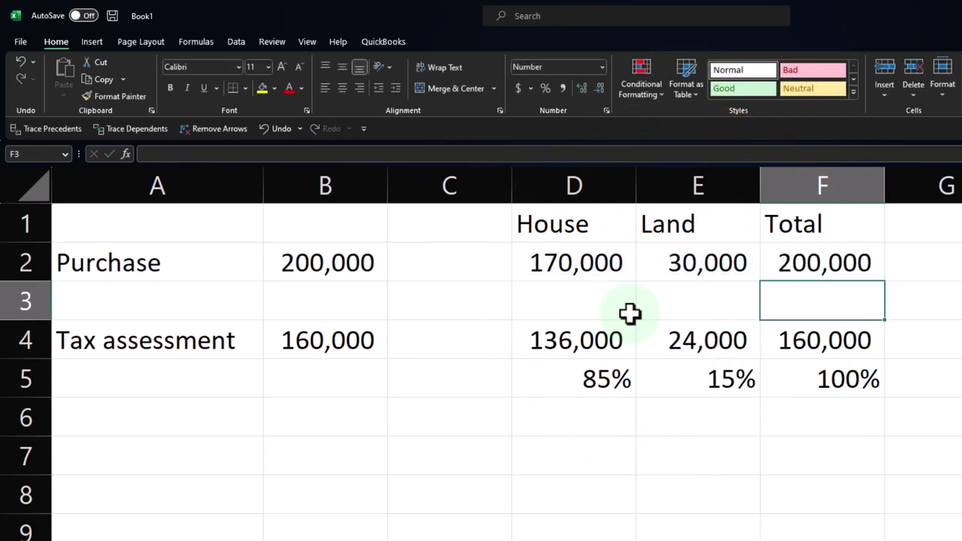
{"action": "left_click", "coordinate": [602, 273]}
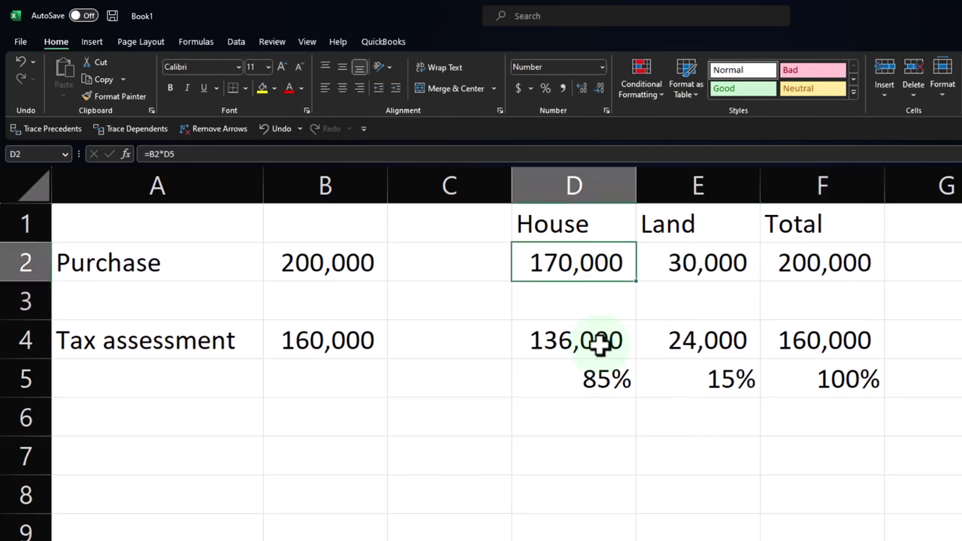
{"action": "left_click", "coordinate": [683, 261]}
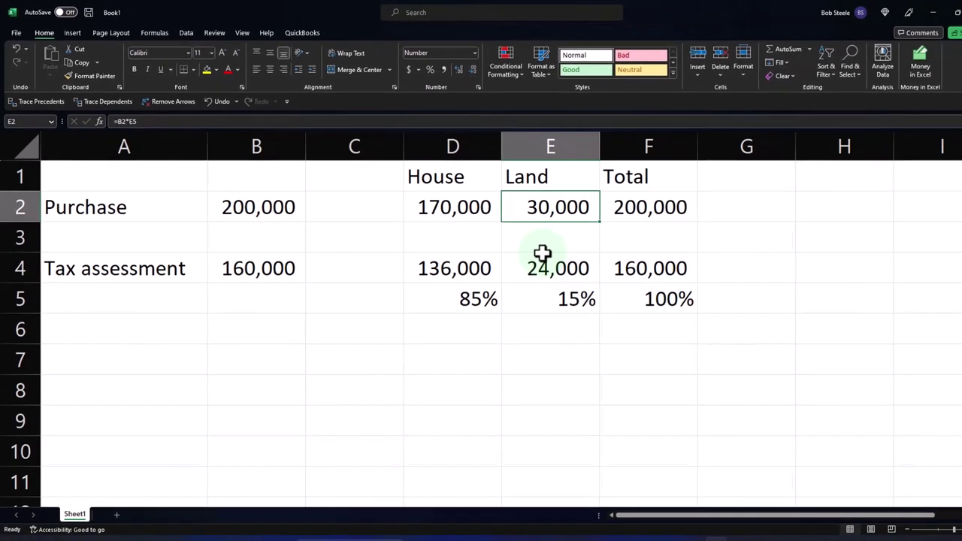
Switch to Lacerte, open the Depreciation (4562) detail input, and add an asset described as House.
{"action": "left_click", "coordinate": [649, 529]}
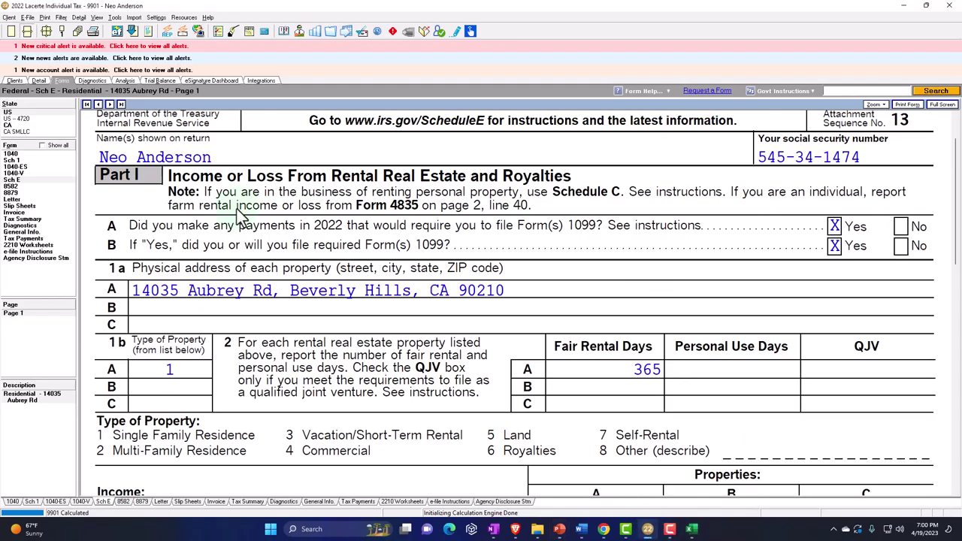
{"action": "left_click", "coordinate": [39, 80]}
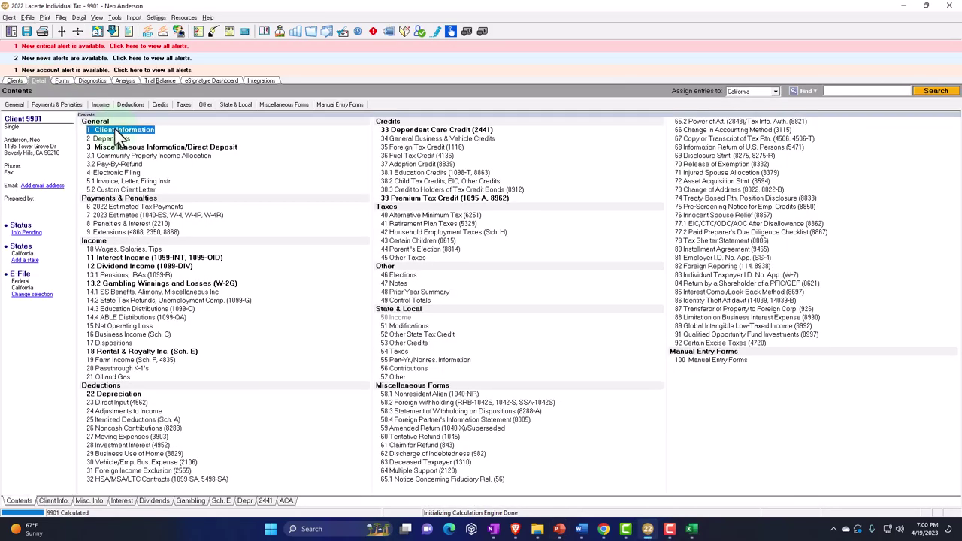
{"action": "mouse_move", "coordinate": [109, 105]}
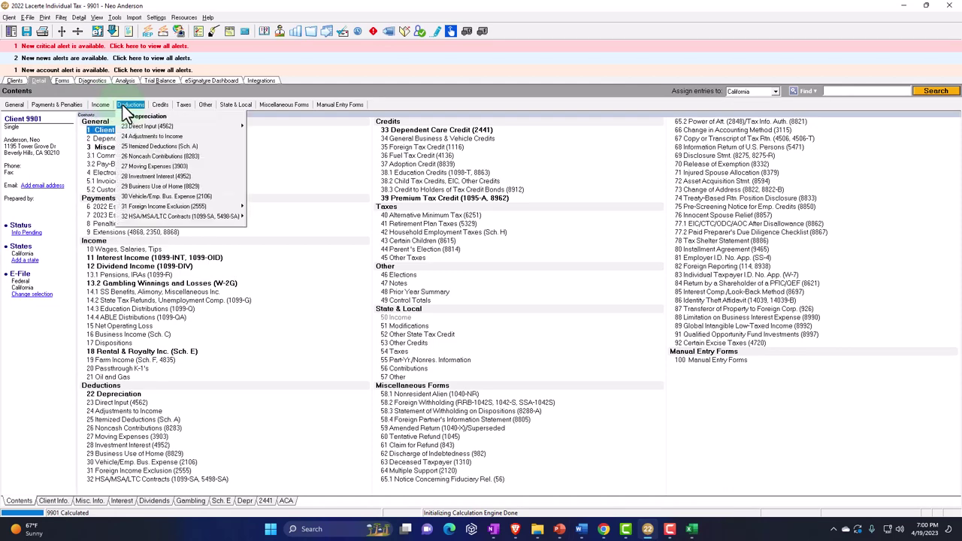
{"action": "left_click", "coordinate": [145, 119]}
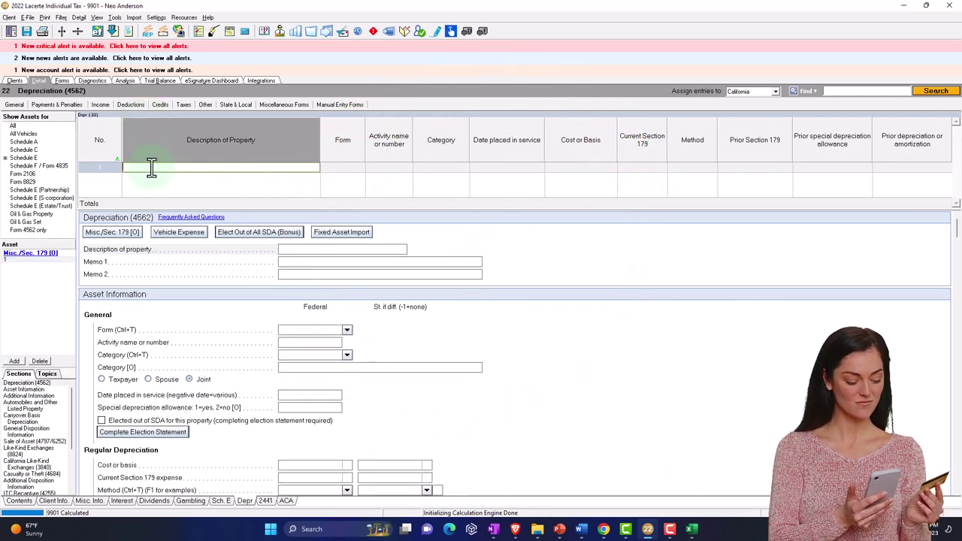
{"action": "type", "text": "House"}
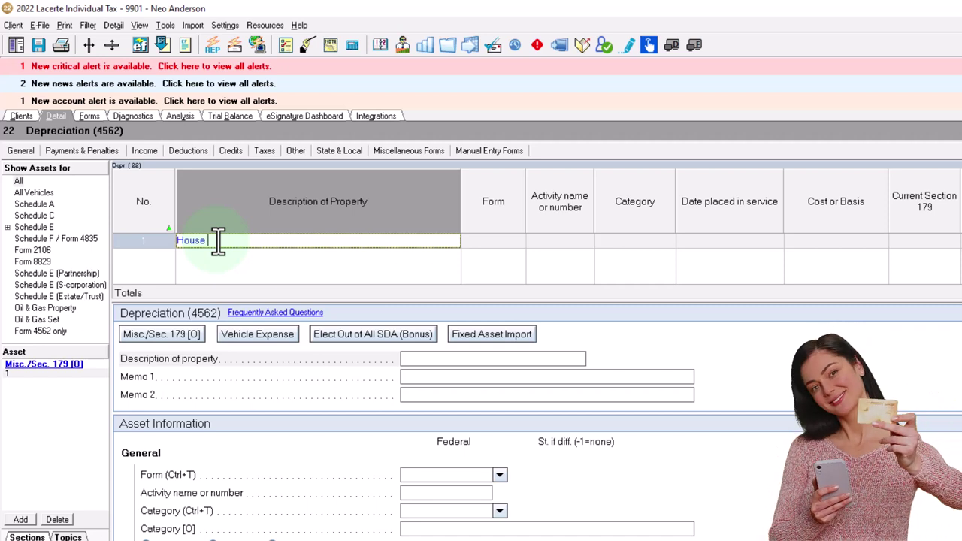
{"action": "key", "text": "Tab"}
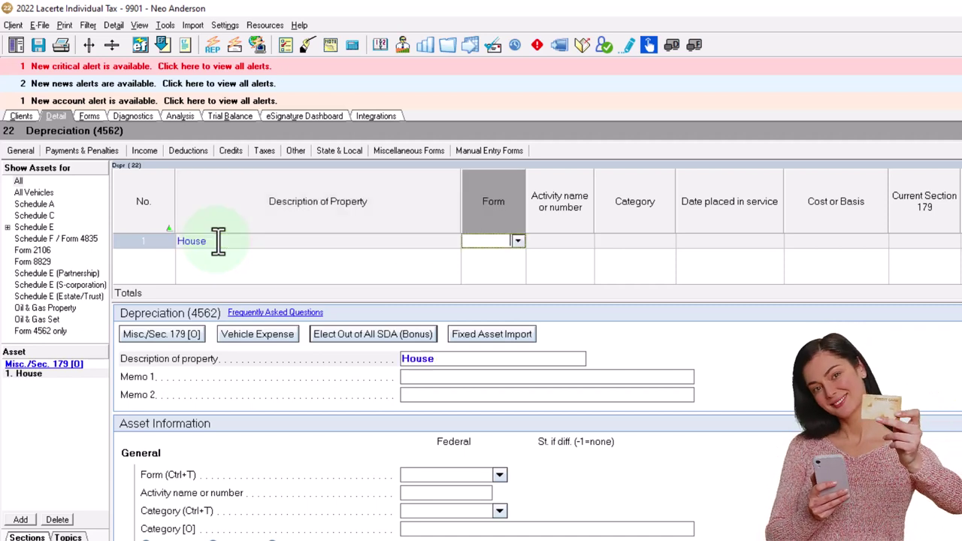
Assign the House asset to the Schedule E (rental) form and the Buildings category.
{"action": "left_click", "coordinate": [517, 240]}
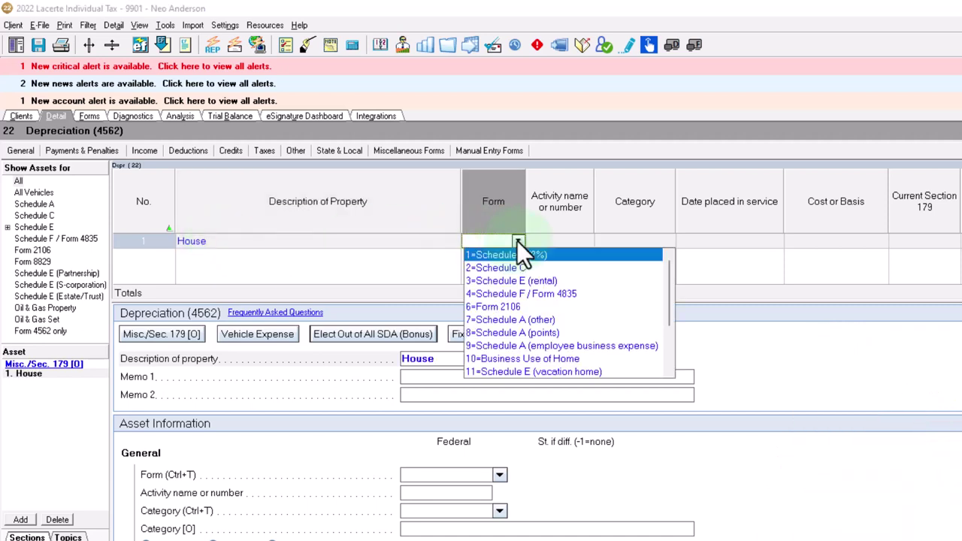
{"action": "left_click", "coordinate": [532, 283]}
{"action": "key", "text": "Tab"}
{"action": "key", "text": "Tab"}
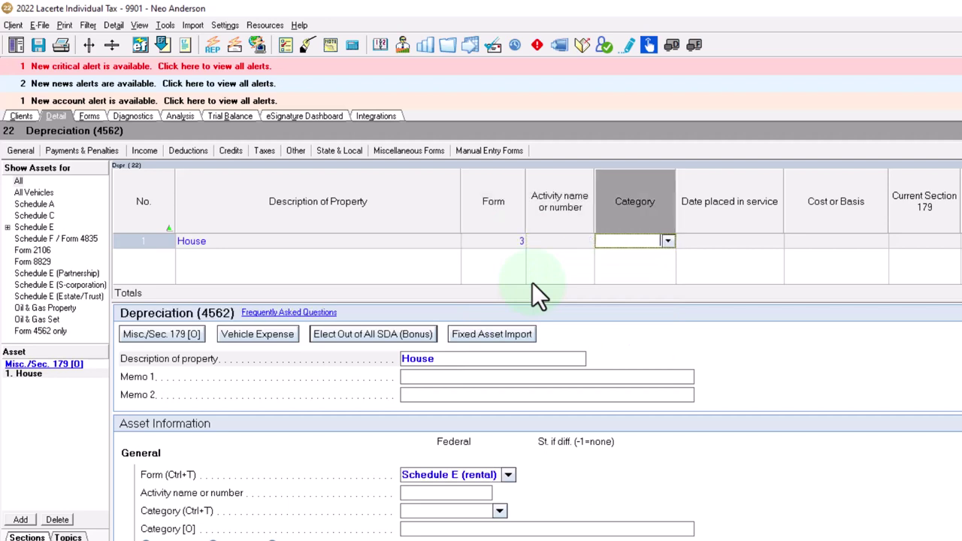
{"action": "left_click", "coordinate": [666, 241]}
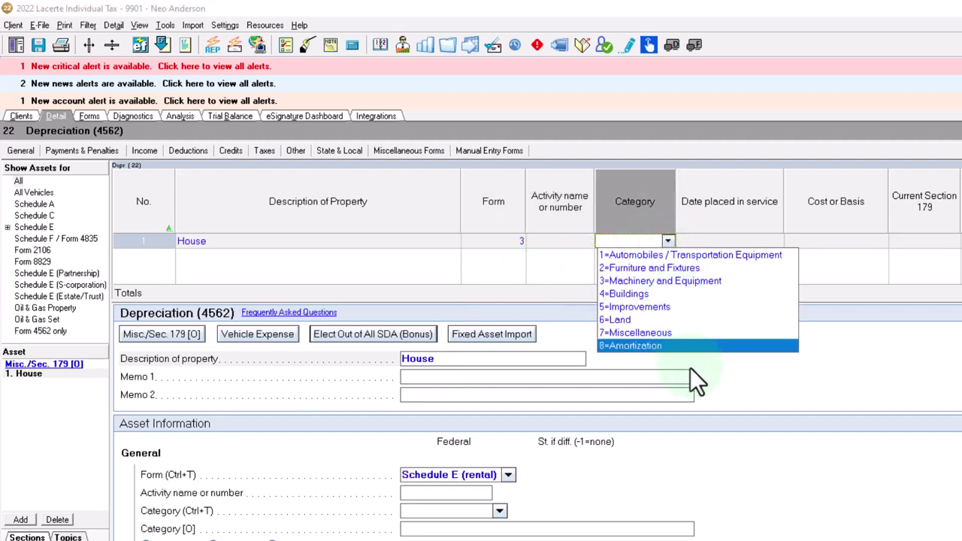
{"action": "left_click", "coordinate": [660, 293]}
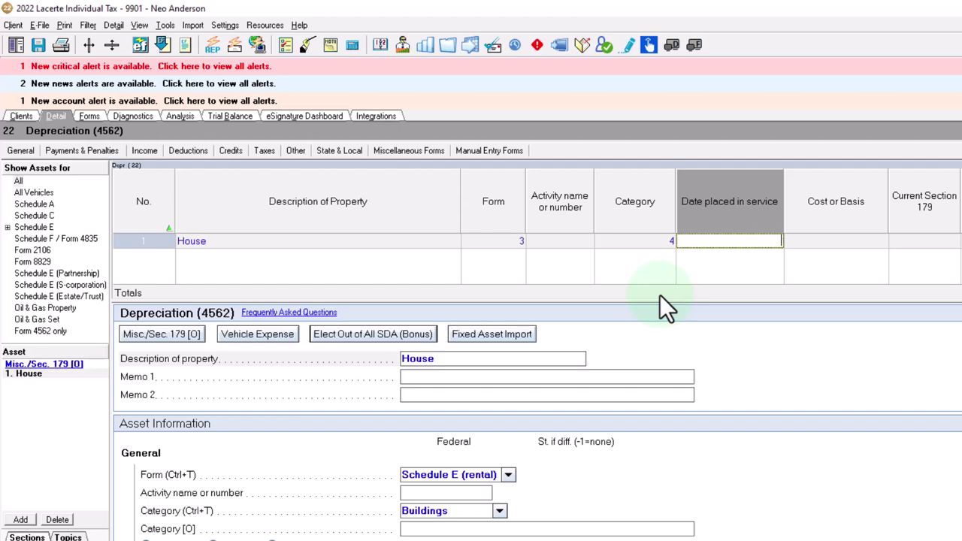
Set the House asset's date placed in service to 2/3/2022.
{"action": "type", "text": "02"}
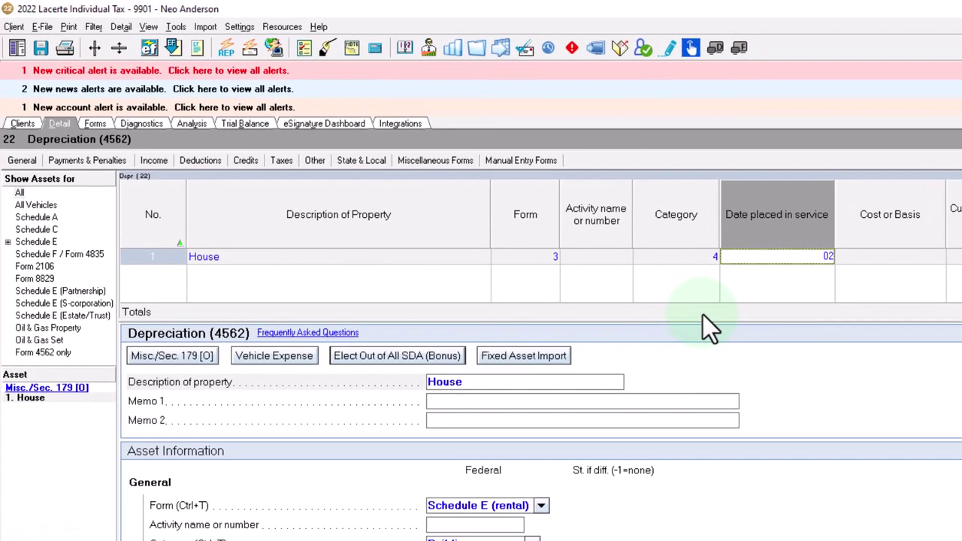
{"action": "type", "text": "032022"}
{"action": "key", "text": "Tab"}
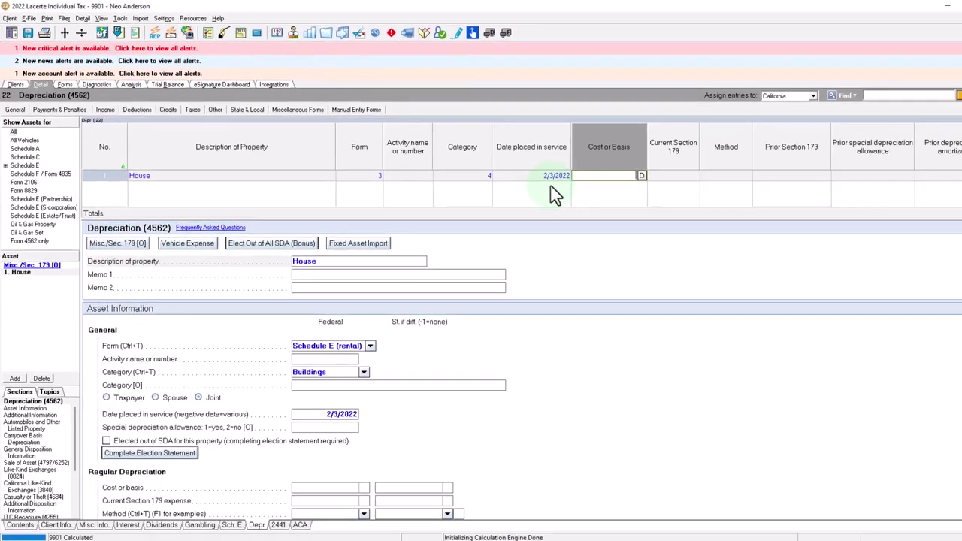
Check the house allocation in the Excel worksheet and enter 170,000 as the House asset's cost or basis in Lacerte.
{"action": "left_click", "coordinate": [691, 528]}
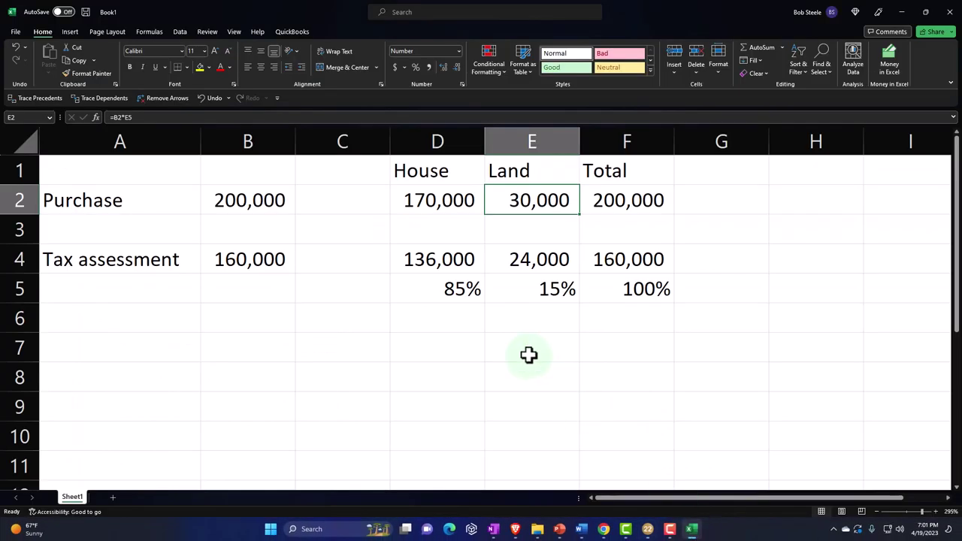
{"action": "left_click", "coordinate": [250, 207]}
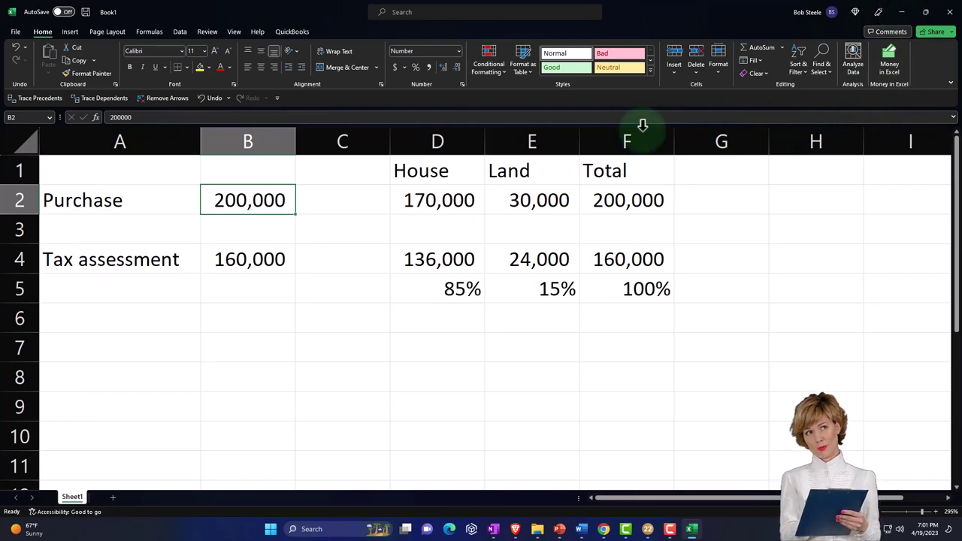
{"action": "left_click", "coordinate": [454, 197]}
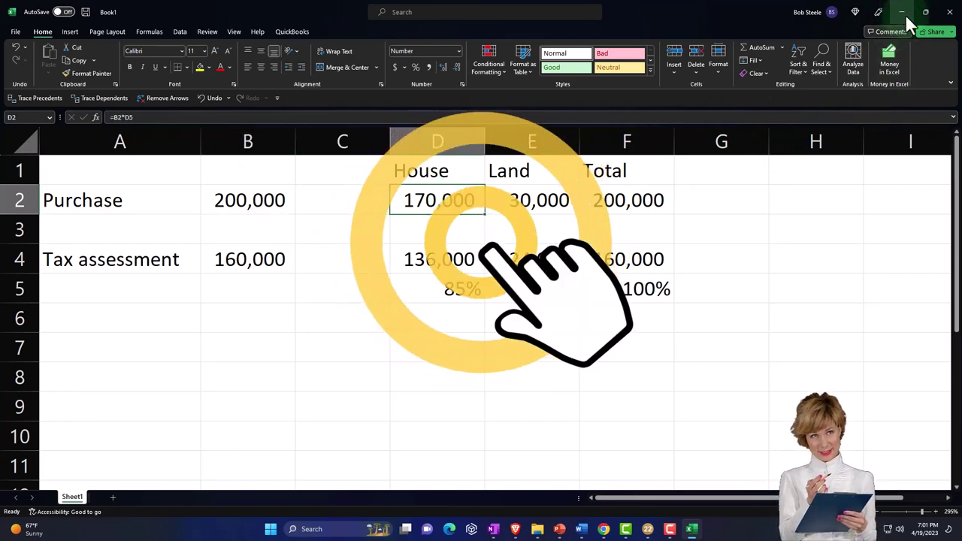
{"action": "left_click", "coordinate": [904, 11]}
{"action": "type", "text": "178"}
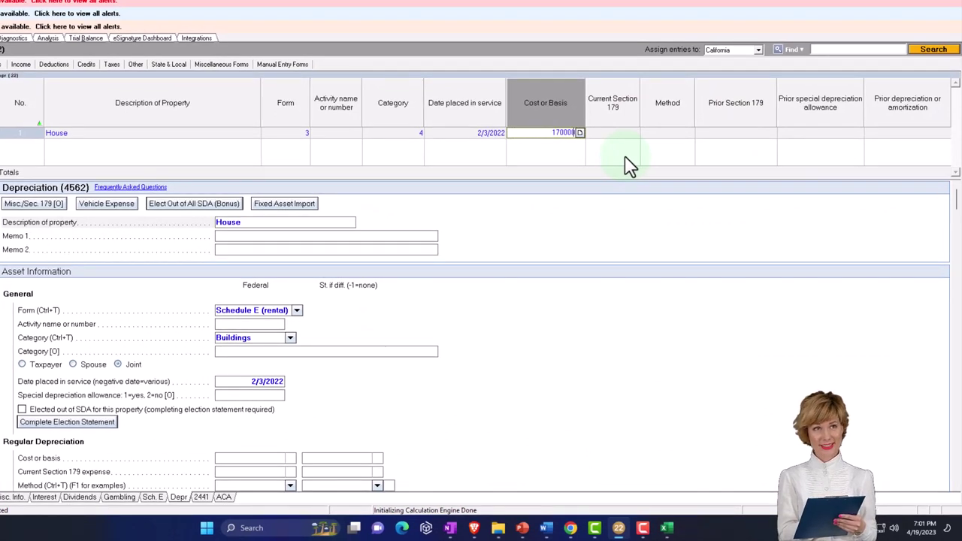
{"action": "key", "text": "Tab"}
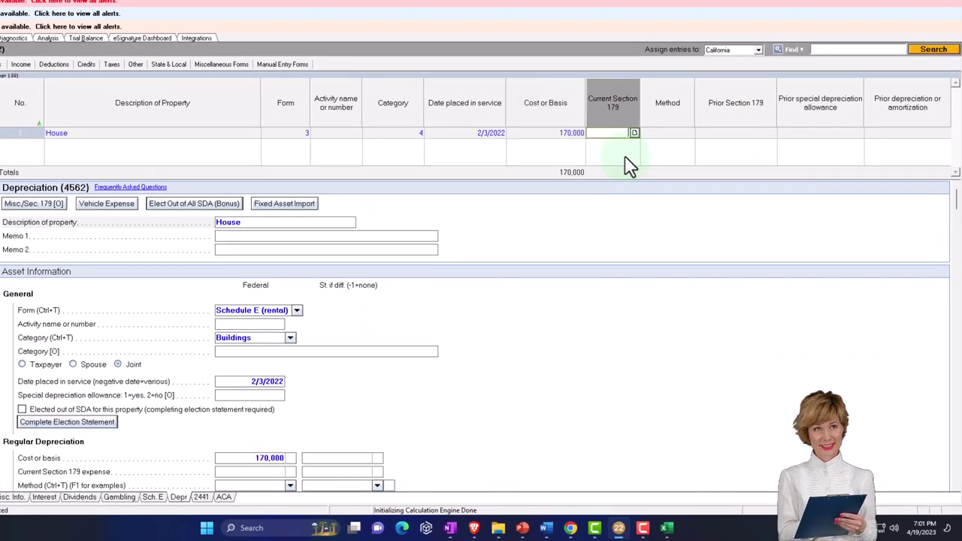
Set the House depreciation method to 85, MACRS 27.5-year SL Residential Rental Building, leaving Section 179 and prior depreciation blank.
{"action": "left_click", "coordinate": [671, 135]}
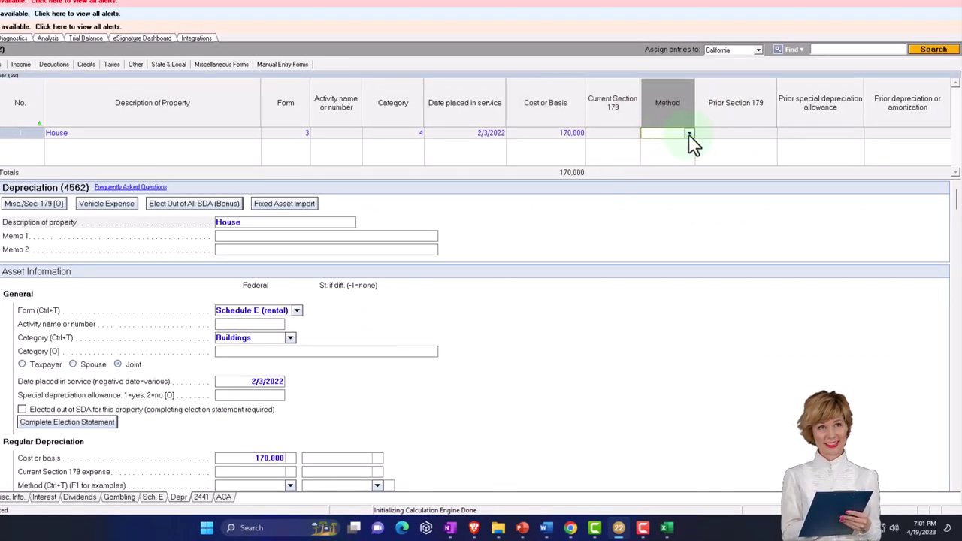
{"action": "left_click", "coordinate": [688, 135]}
{"action": "scroll", "coordinate": [696, 181], "scroll_direction": "down", "scroll_amount": 6}
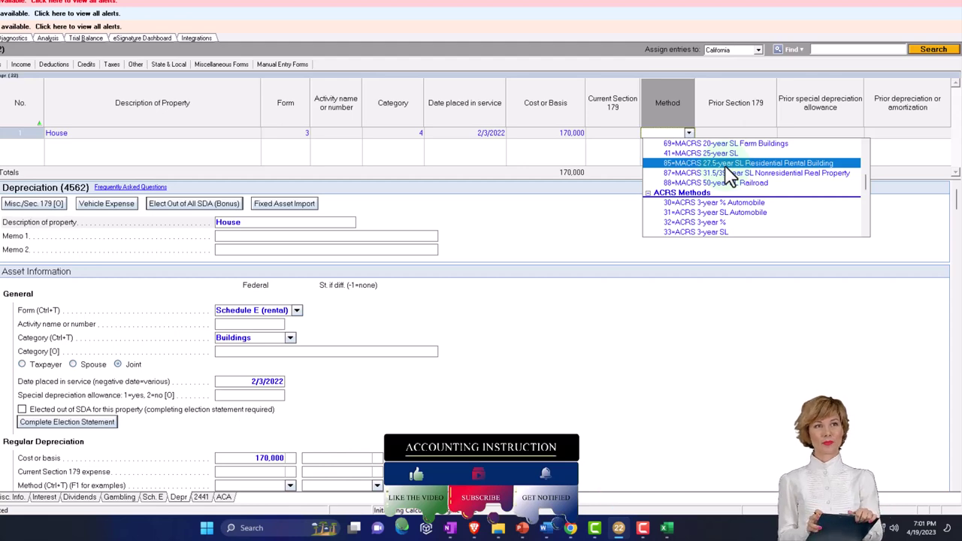
{"action": "left_click", "coordinate": [751, 170]}
{"action": "key", "text": "Tab"}
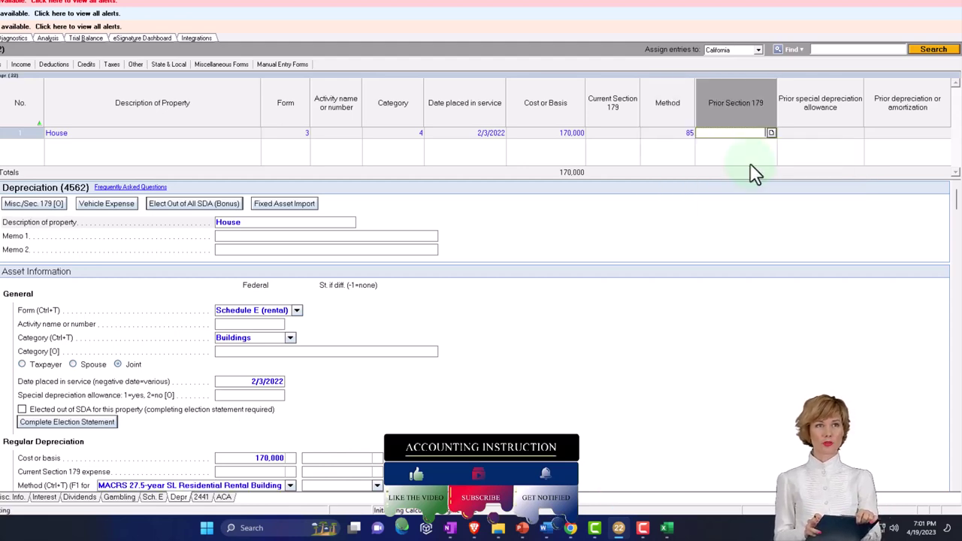
{"action": "key", "text": "Tab"}
{"action": "key", "text": "Tab"}
{"action": "key", "text": "Tab"}
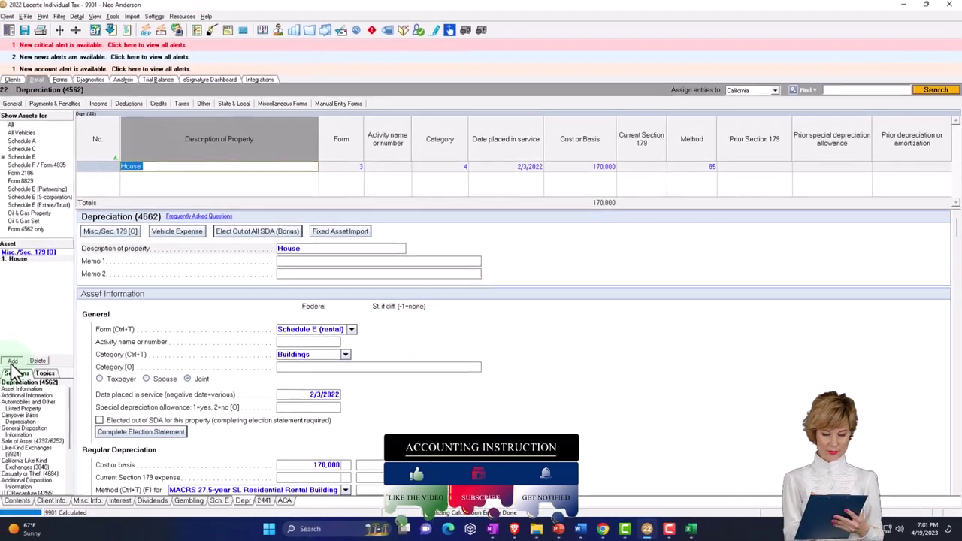
Add a second depreciation asset described as Land and assign it to form 3, Schedule E (rental).
{"action": "key", "text": "Down"}
{"action": "type", "text": "Land"}
{"action": "key", "text": "Tab"}
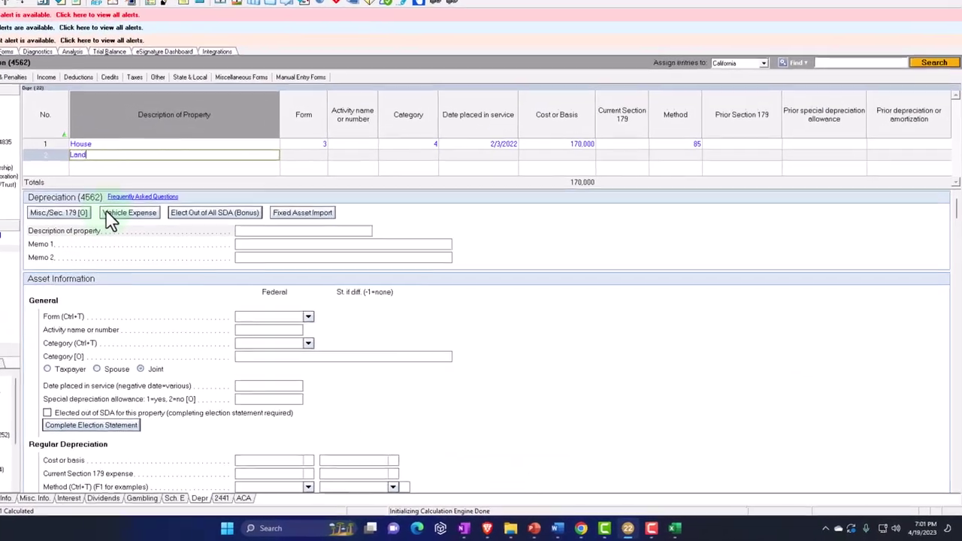
{"action": "type", "text": "3"}
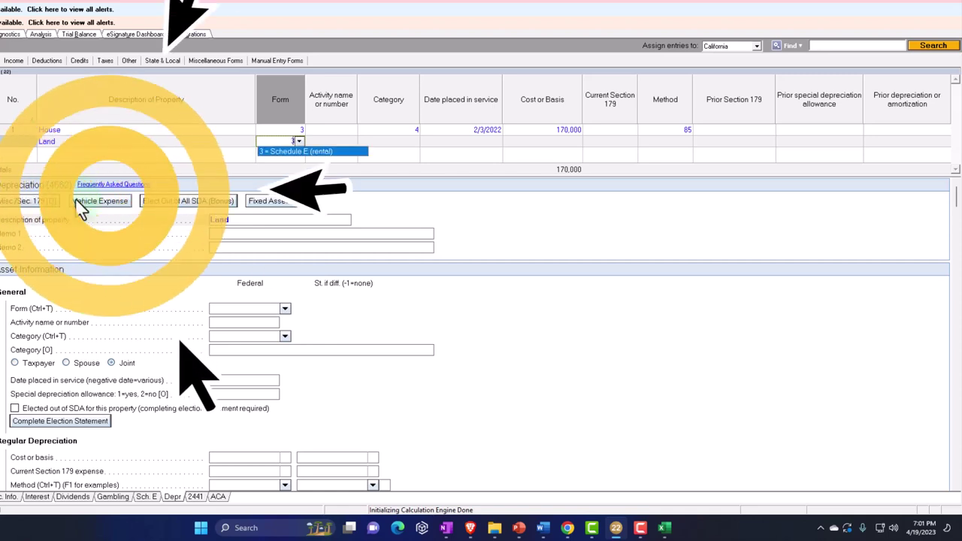
{"action": "key", "text": "Tab"}
{"action": "key", "text": "Tab"}
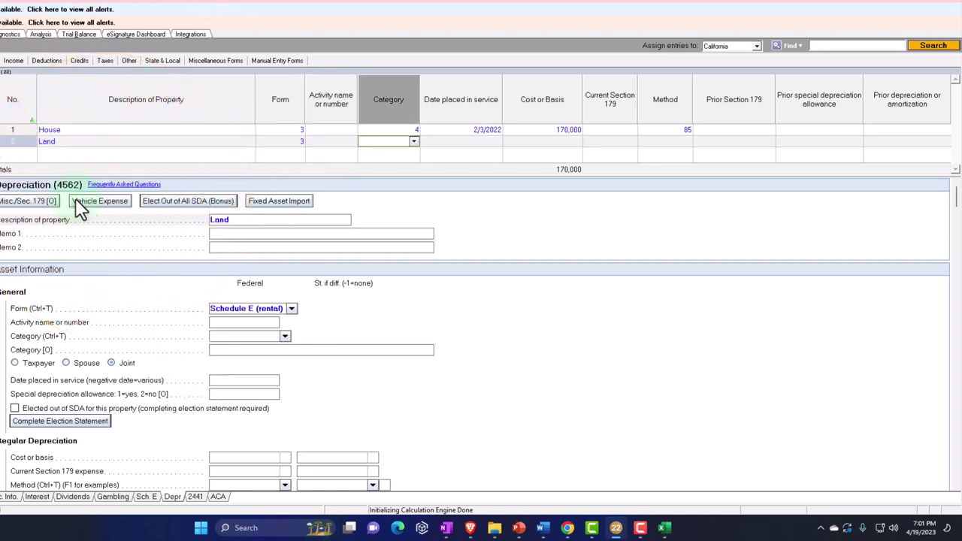
Set the Land asset's category to Land and its date placed in service to 2/3/2022.
{"action": "left_click", "coordinate": [414, 141]}
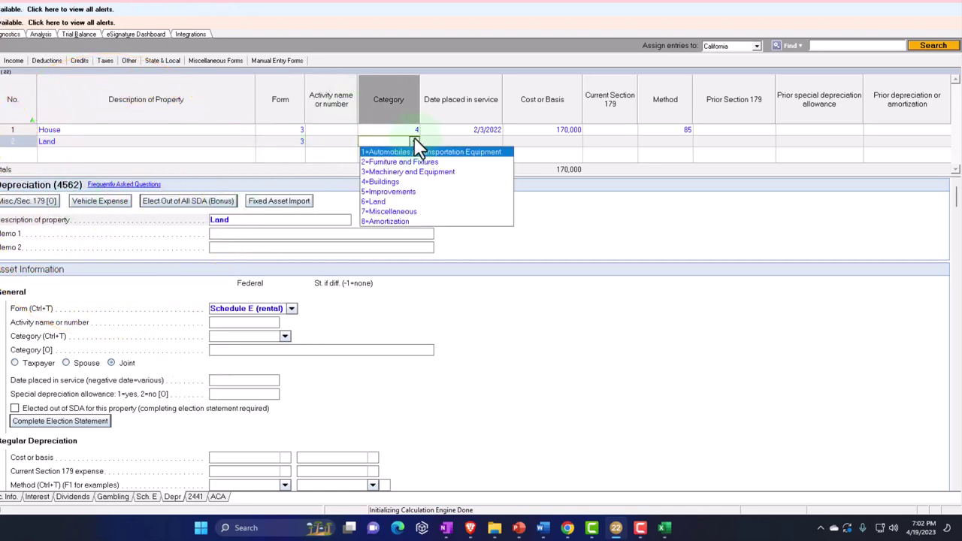
{"action": "left_click", "coordinate": [392, 201]}
{"action": "key", "text": "Tab"}
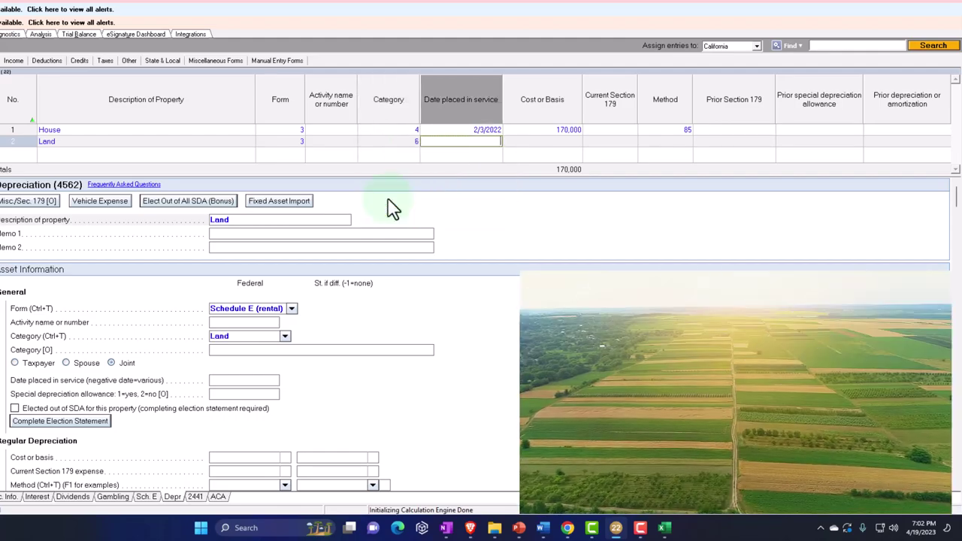
{"action": "type", "text": "02"}
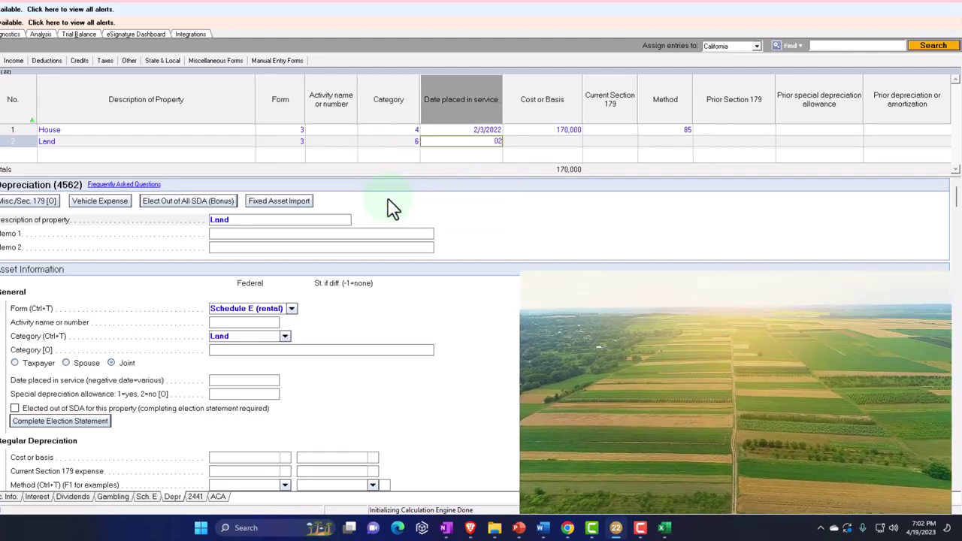
{"action": "type", "text": "032022"}
{"action": "key", "text": "Tab"}
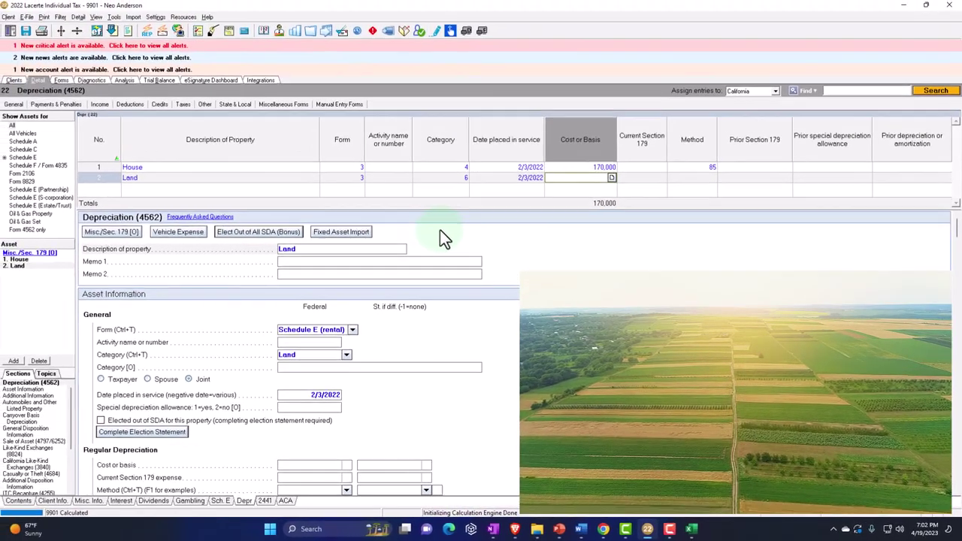
Check the land allocation in the Excel worksheet and enter 30,000 as the Land asset's cost or basis in Lacerte.
{"action": "left_click", "coordinate": [692, 529]}
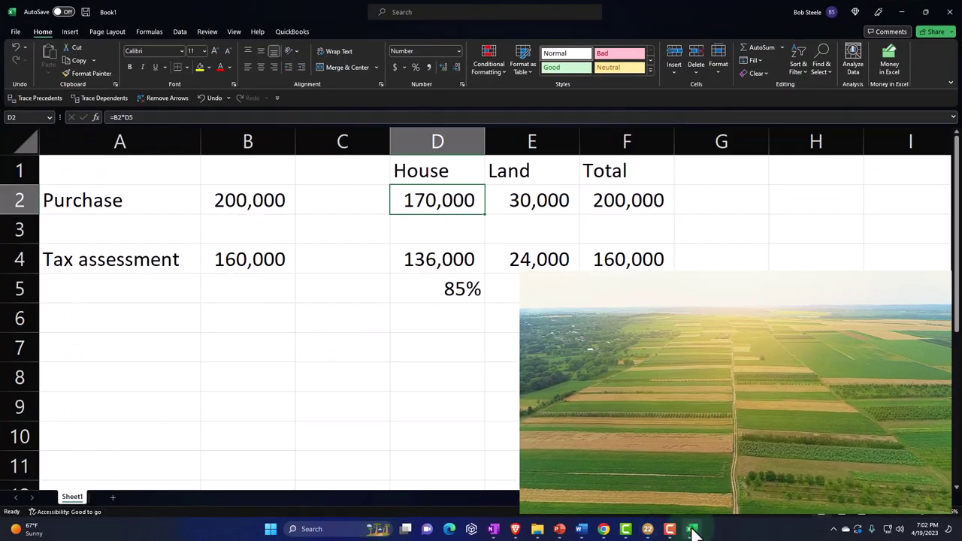
{"action": "left_click", "coordinate": [692, 530]}
{"action": "left_click", "coordinate": [631, 263]}
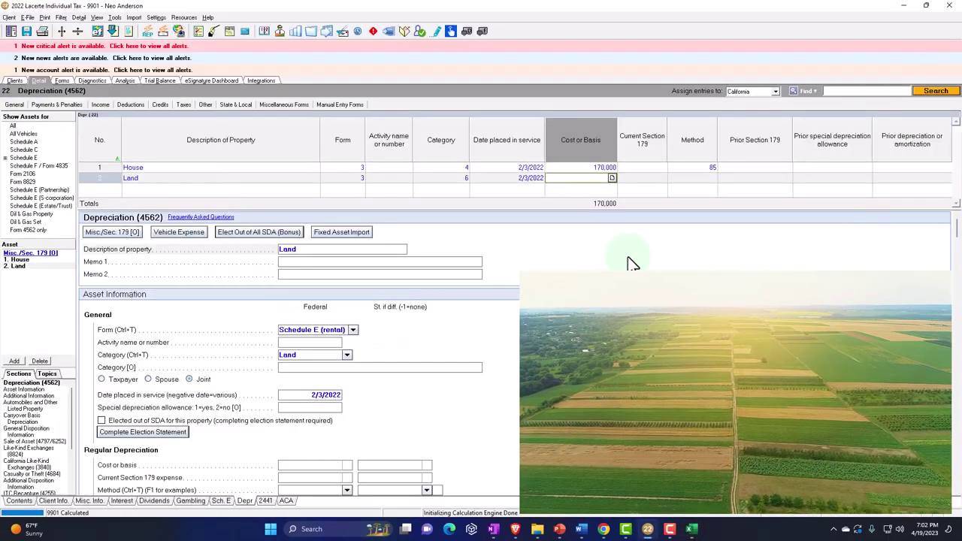
{"action": "type", "text": "30000"}
{"action": "key", "text": "Tab"}
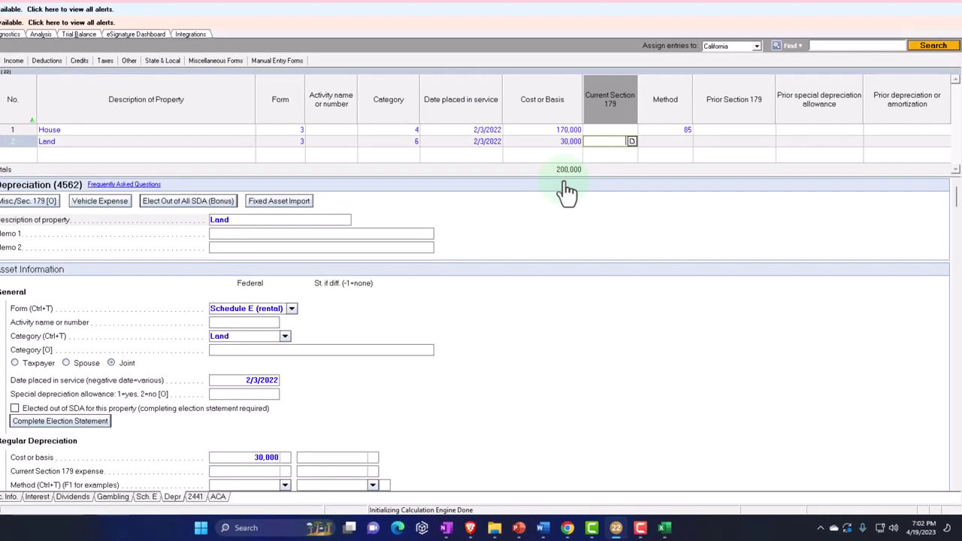
Set the Land asset's method to 99, Land or No Depreciation, and return to the Schedule E form.
{"action": "key", "text": "Tab"}
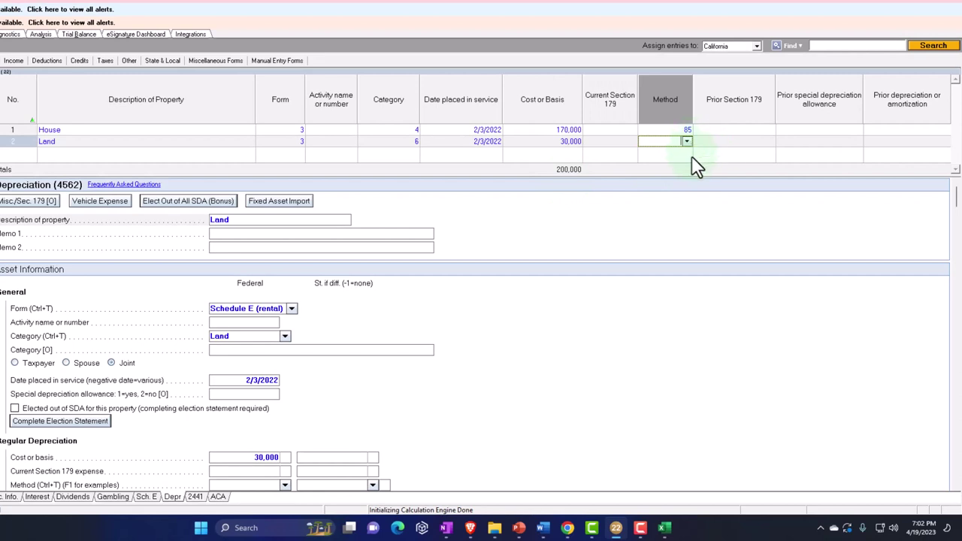
{"action": "left_click", "coordinate": [687, 142]}
{"action": "scroll", "coordinate": [697, 209], "scroll_direction": "down", "scroll_amount": 5}
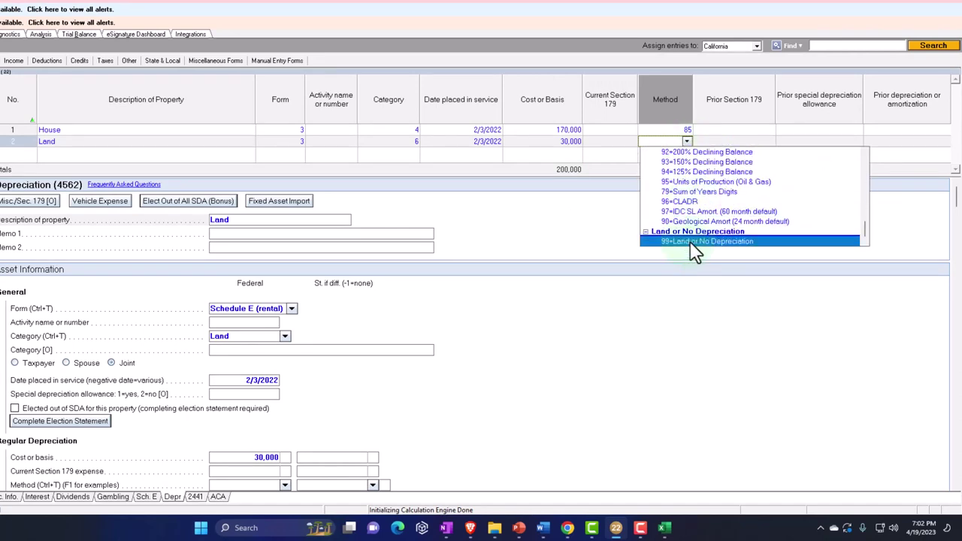
{"action": "left_click", "coordinate": [692, 242]}
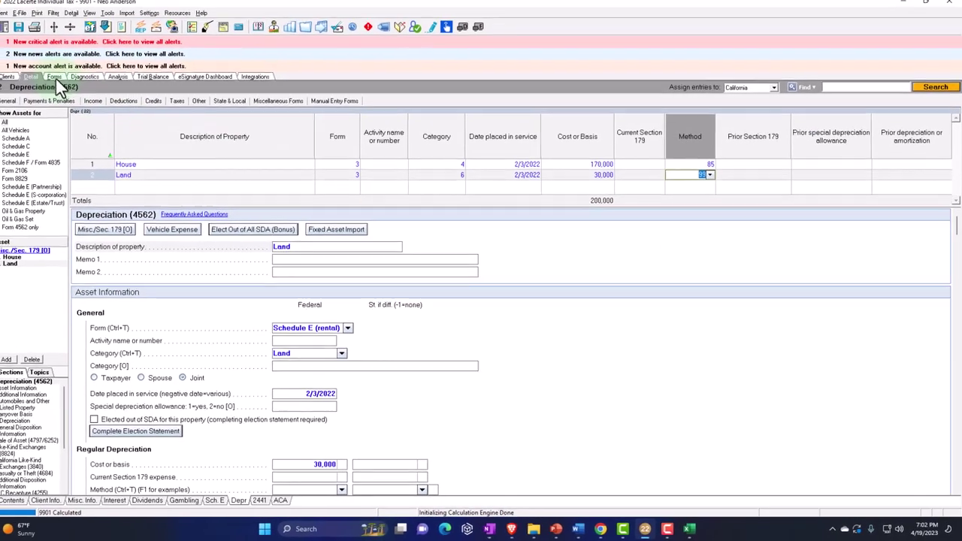
{"action": "left_click", "coordinate": [55, 78]}
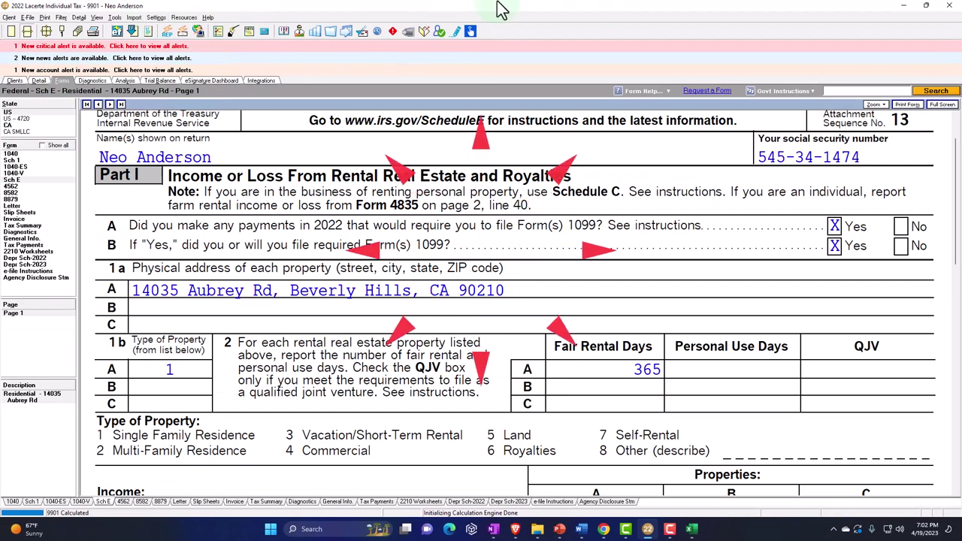
Review the depreciation expense on Schedule E and open the regular 2022 federal depreciation schedule.
{"action": "scroll", "coordinate": [423, 292], "scroll_direction": "down", "scroll_amount": 10}
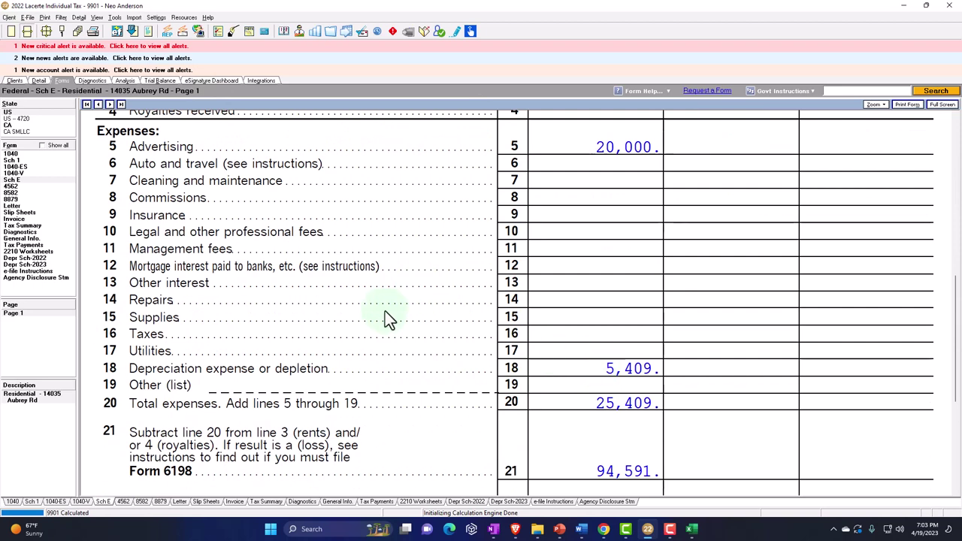
{"action": "left_click", "coordinate": [34, 260]}
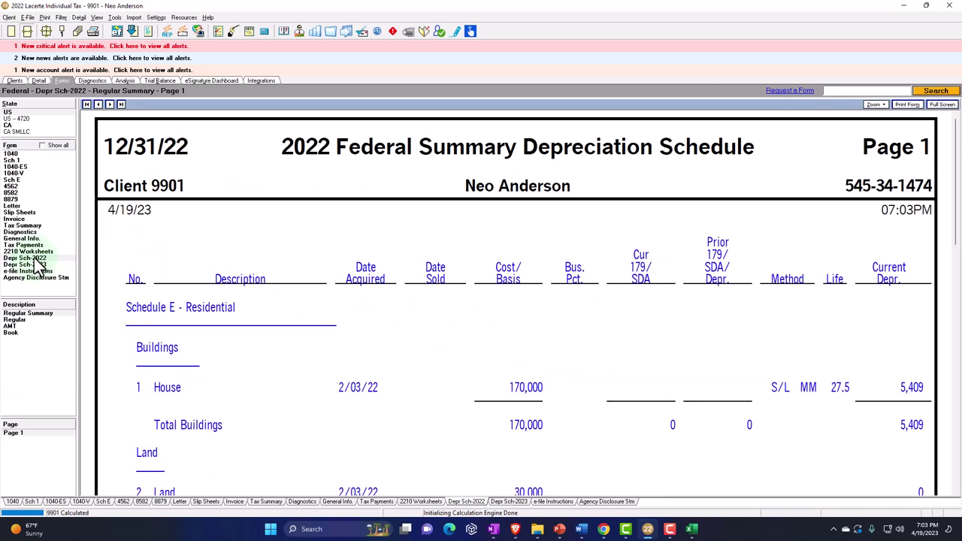
{"action": "left_click", "coordinate": [23, 319]}
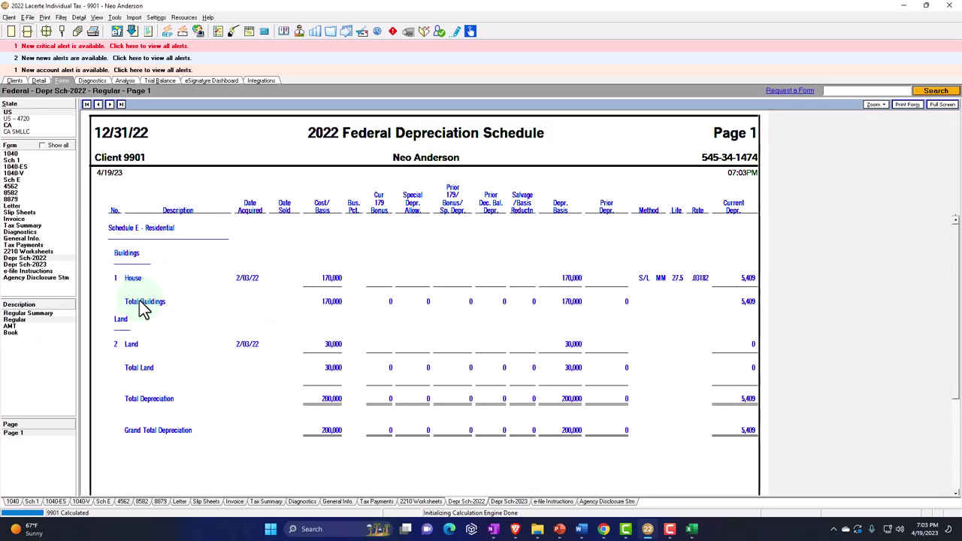
Open the calculator and multiply the house's 170,000 cost basis by its .03182 depreciation rate.
{"action": "key", "text": "XF86Calculator"}
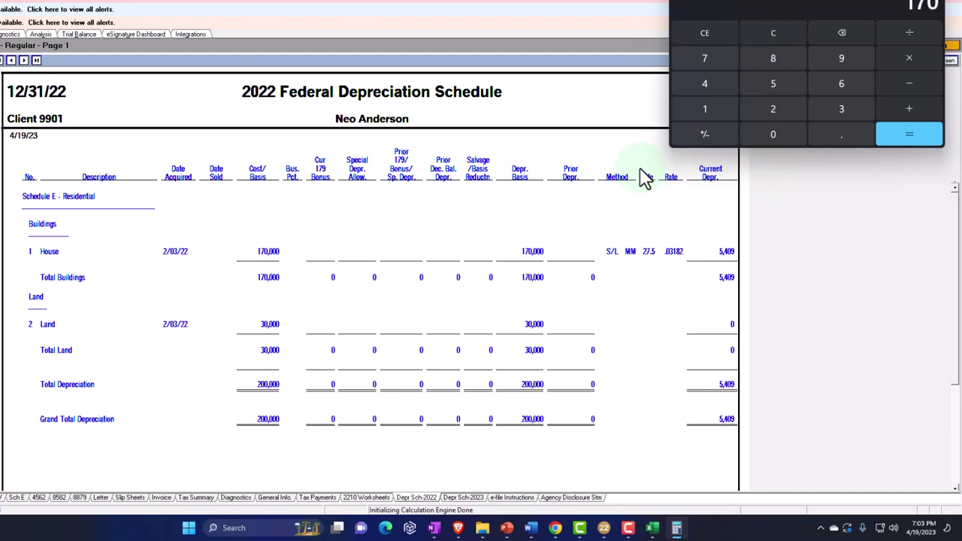
{"action": "type", "text": "000"}
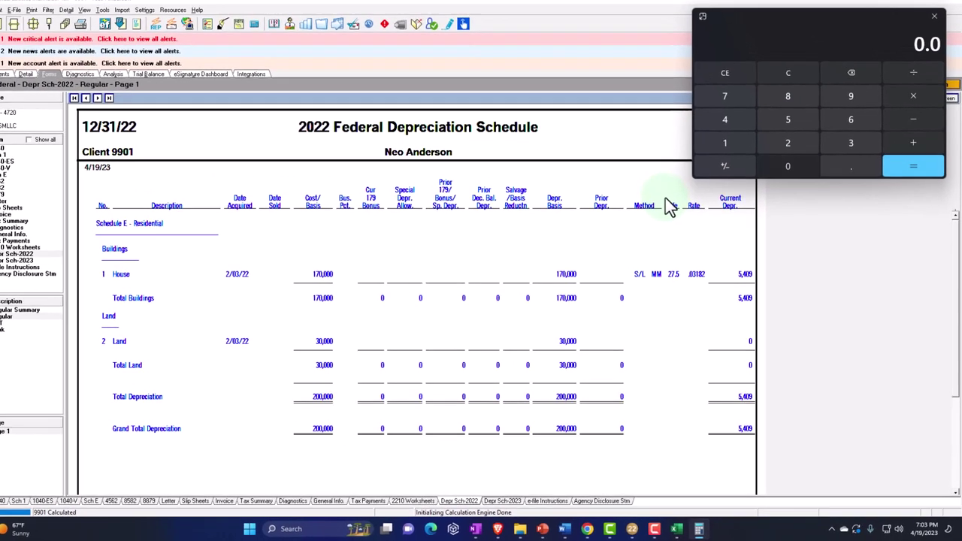
{"action": "type", "text": "318"}
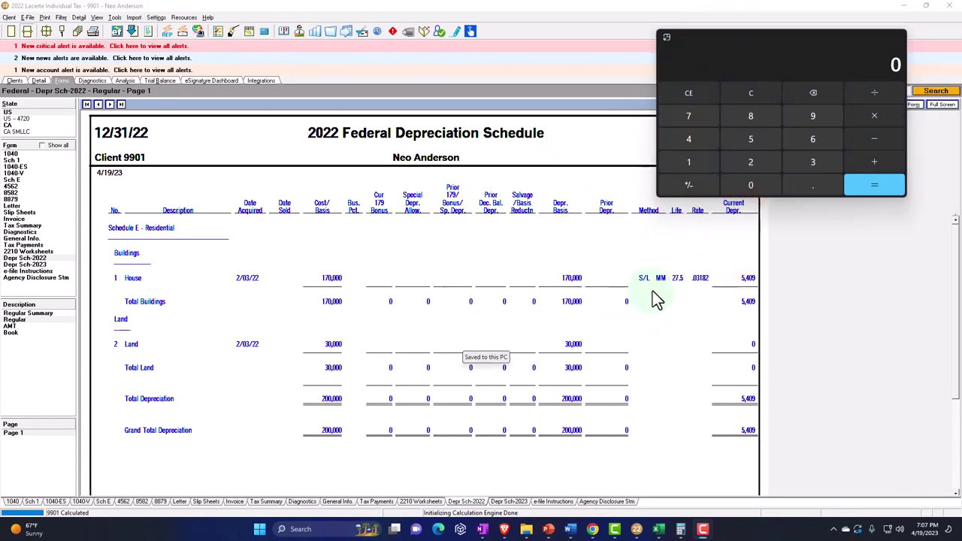
Calculate the house's full-year straight-line depreciation by dividing 170,000 by 27.5 in the calculator.
{"action": "left_click_drag", "start_coordinate": [730, 42], "coordinate": [759, 31]}
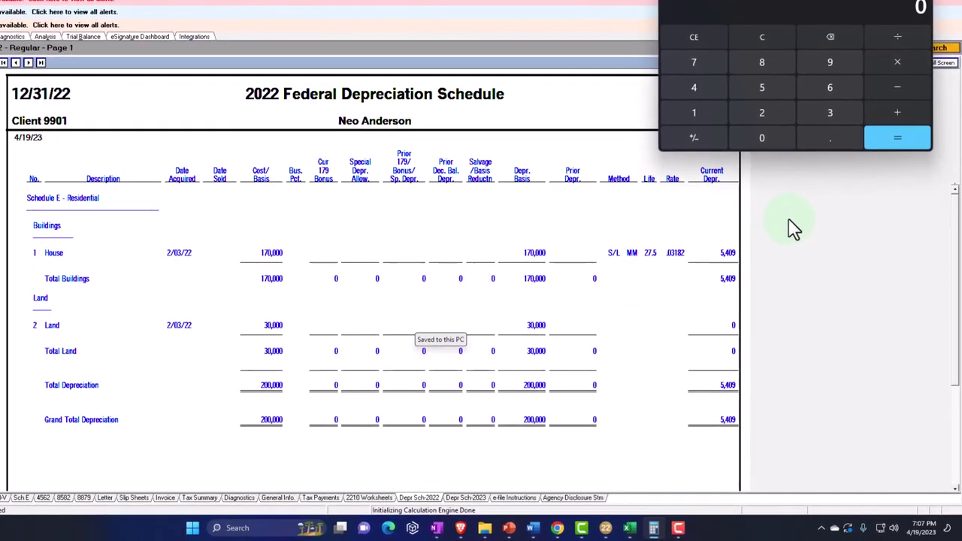
{"action": "type", "text": "1700"}
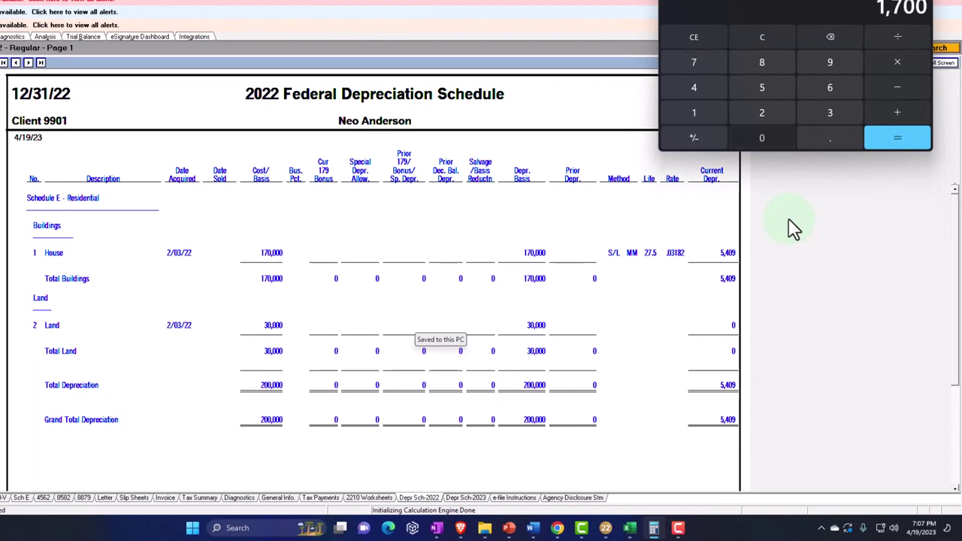
{"action": "type", "text": "000"}
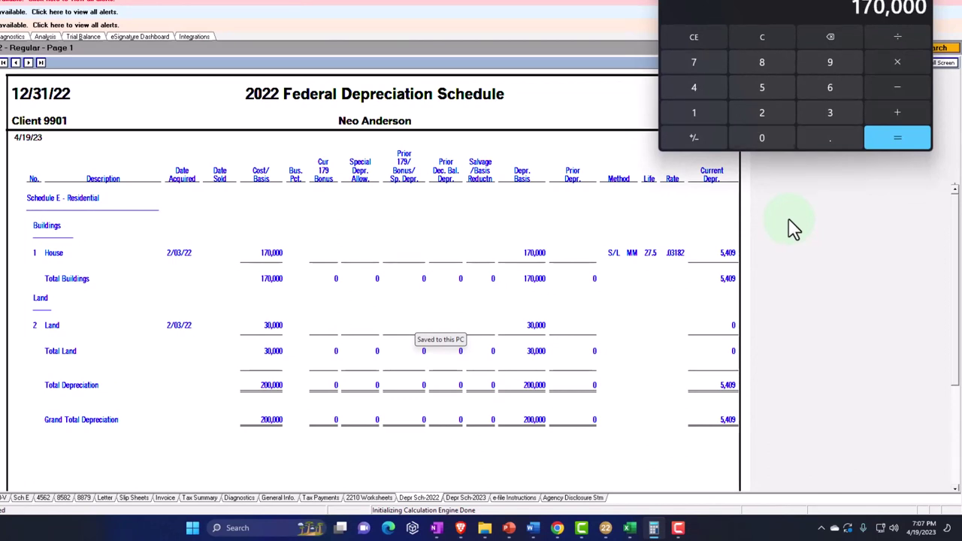
{"action": "type", "text": "/27.5"}
{"action": "key", "text": "Return"}
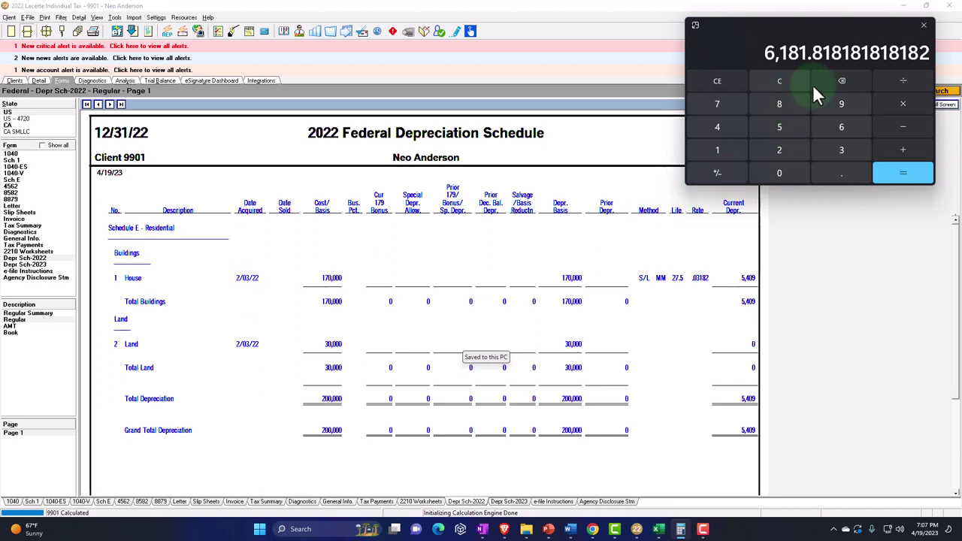
Divide the yearly depreciation by 12 and multiply it by 10.5 months to get the first-year amount.
{"action": "type", "text": "12"}
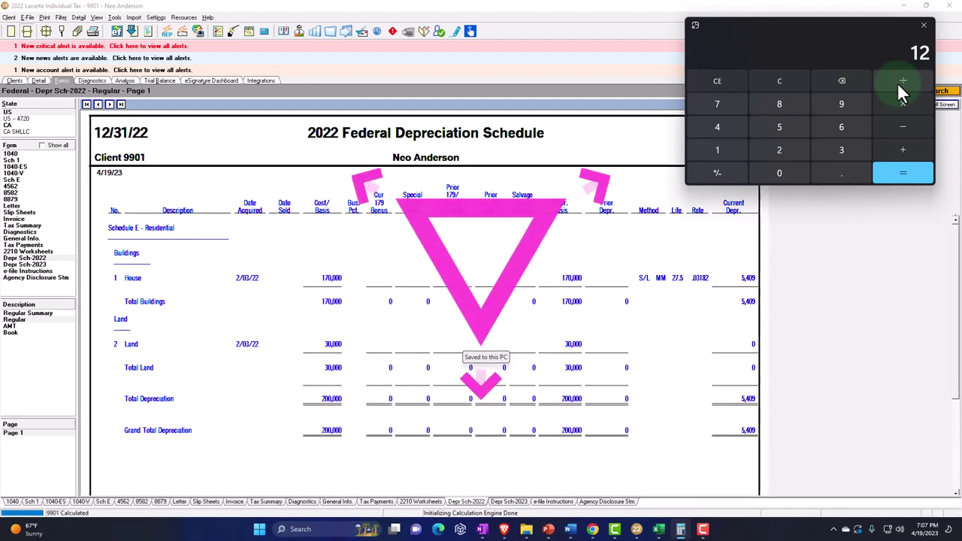
{"action": "left_click", "coordinate": [896, 89]}
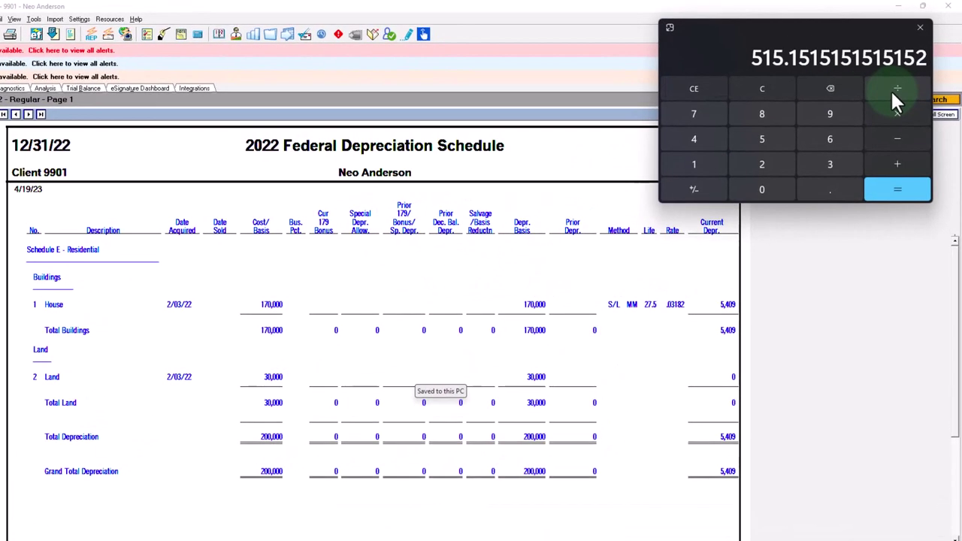
{"action": "type", "text": "*10.5"}
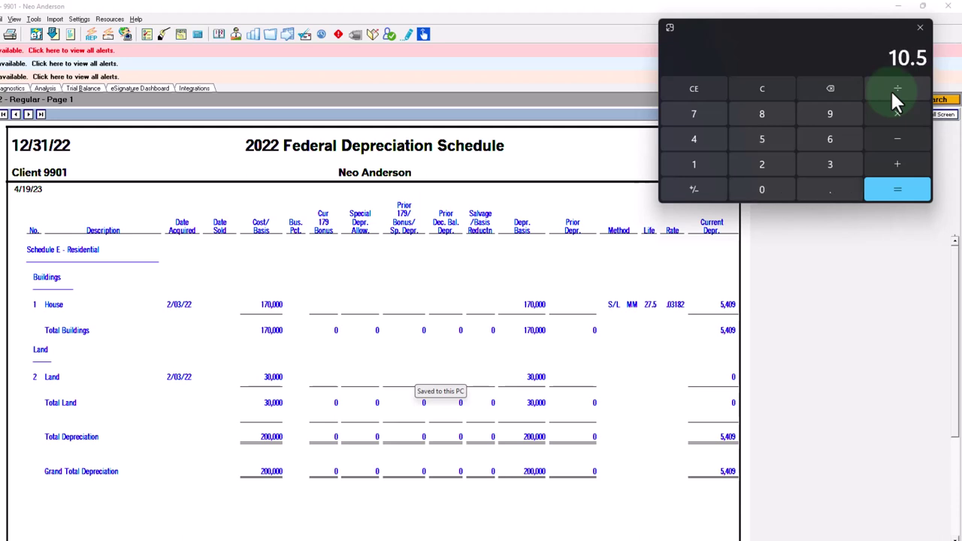
{"action": "key", "text": "Return"}
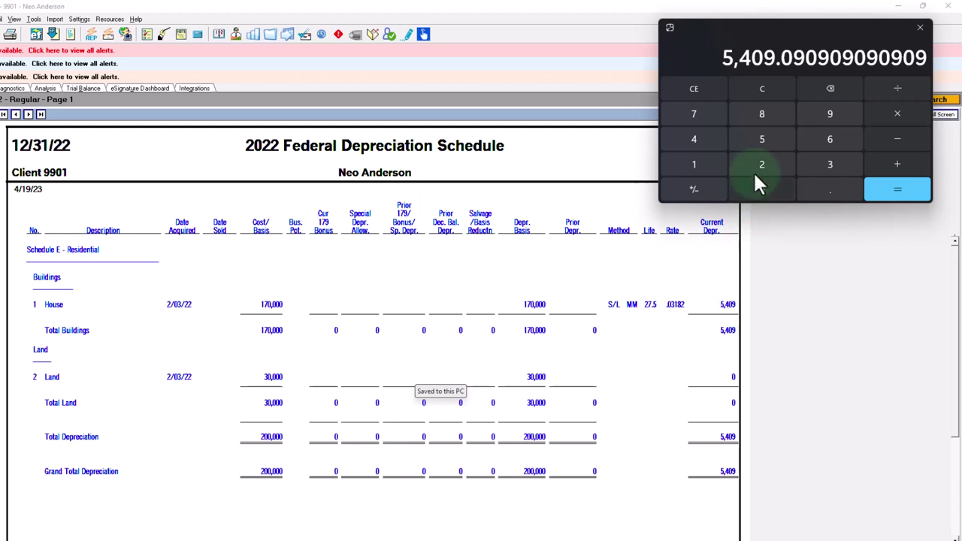
Clear the calculator and recalculate a full year of house depreciation as 170,000 divided by 27.5.
{"action": "left_click", "coordinate": [759, 87]}
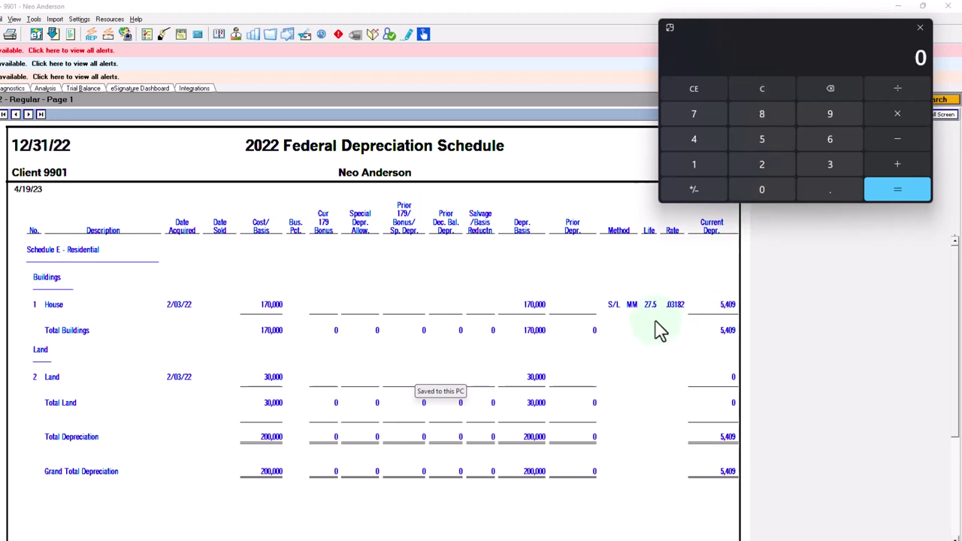
{"action": "type", "text": "1700000"}
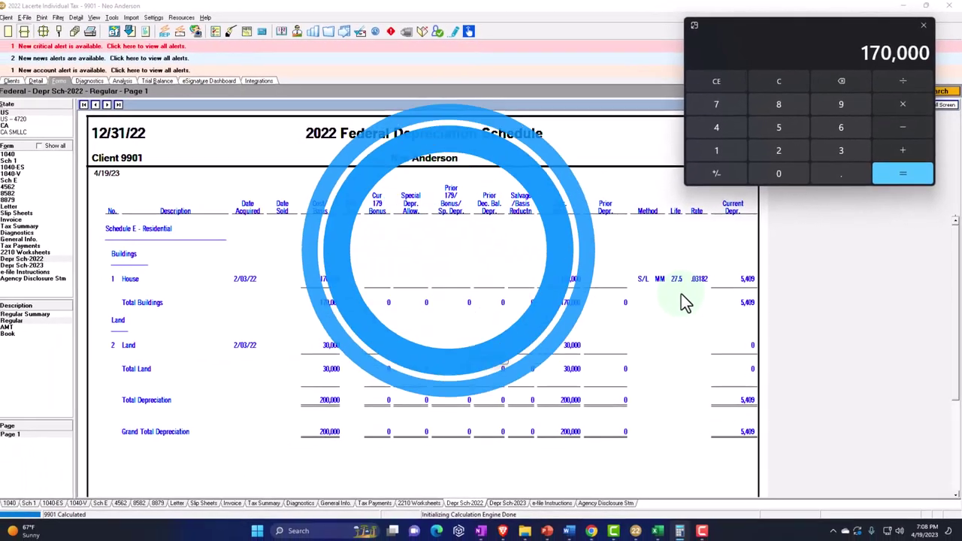
{"action": "type", "text": "/25"}
{"action": "key", "text": "BackSpace"}
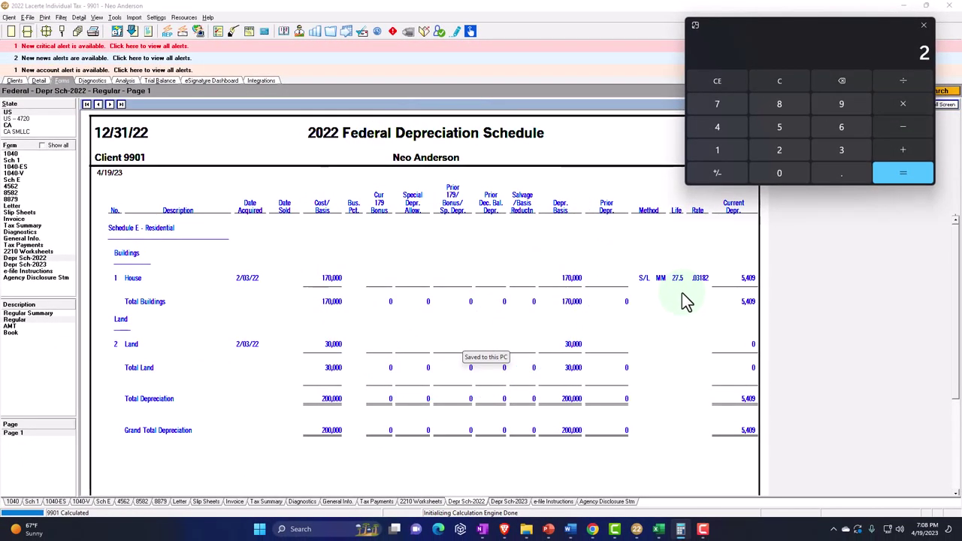
{"action": "type", "text": "7.5"}
{"action": "key", "text": "Return"}
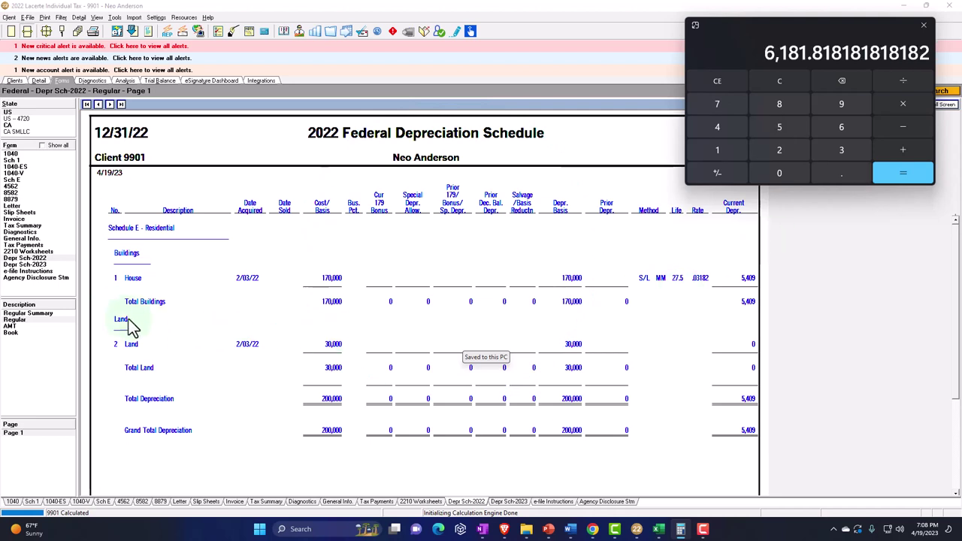
Compare the calculated amount with the 2023 depreciation schedule, then return to the regular 2022 schedule and move the calculator out of the way.
{"action": "left_click", "coordinate": [42, 264]}
{"action": "left_click", "coordinate": [270, 324]}
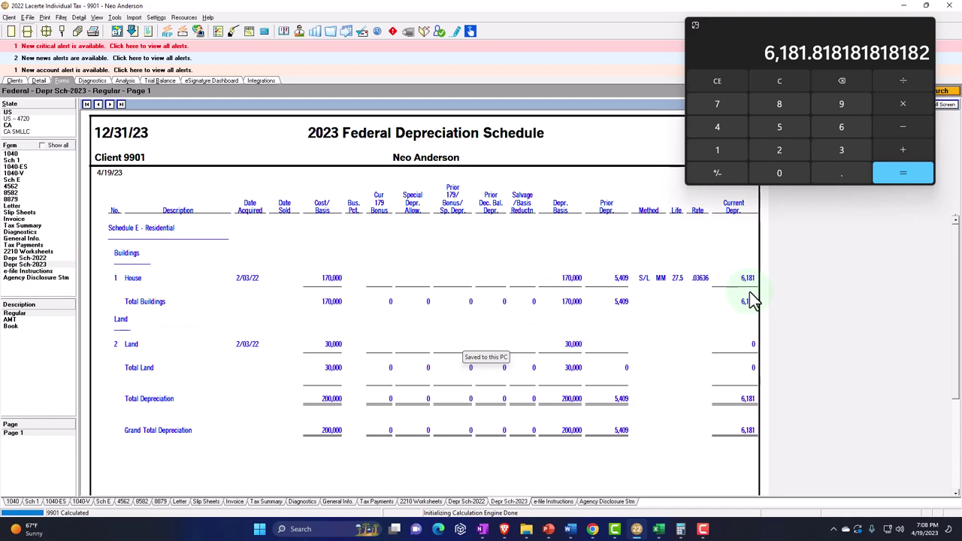
{"action": "left_click", "coordinate": [38, 259]}
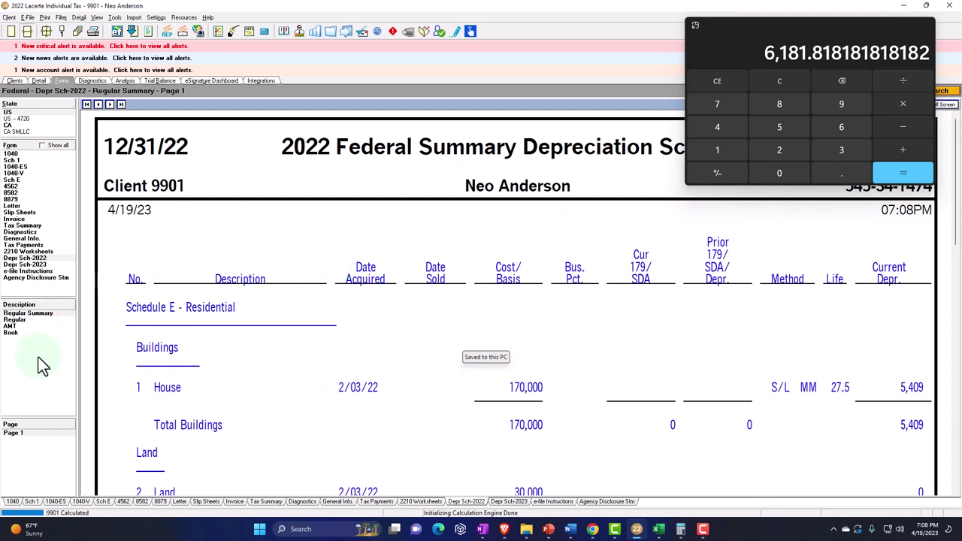
{"action": "left_click", "coordinate": [18, 320]}
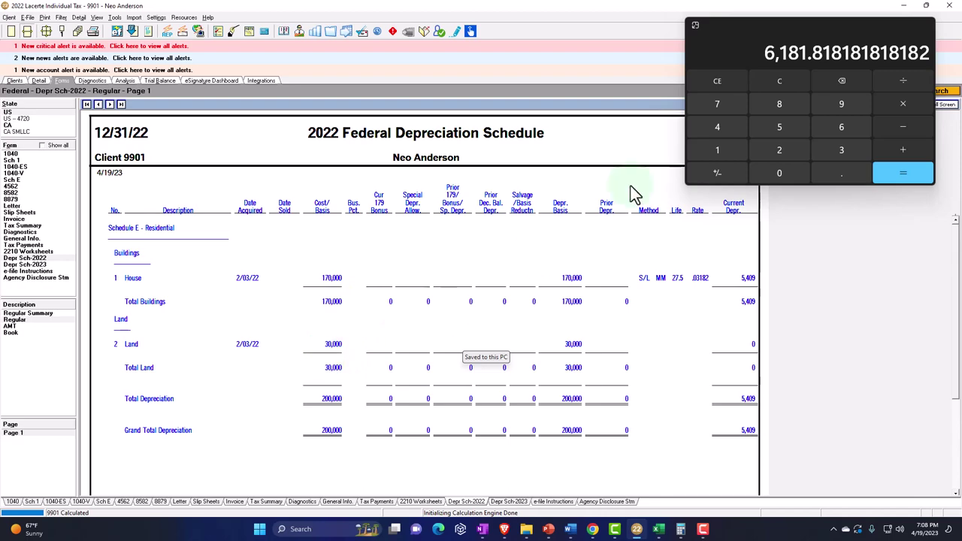
{"action": "left_click_drag", "start_coordinate": [781, 42], "coordinate": [912, 105]}
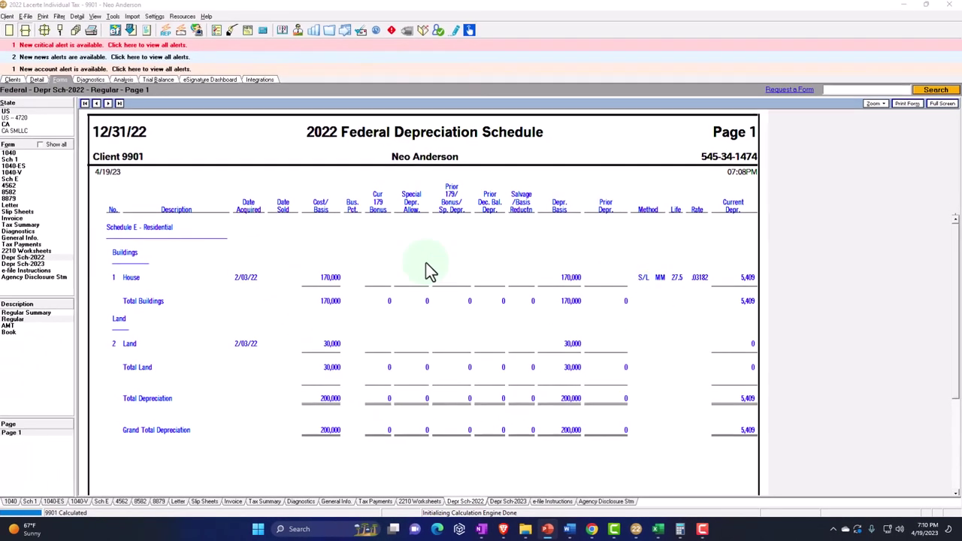
Review the depreciation line on Schedule E, then check the 2022 summary and the regular 2023 depreciation schedules.
{"action": "left_click", "coordinate": [23, 181]}
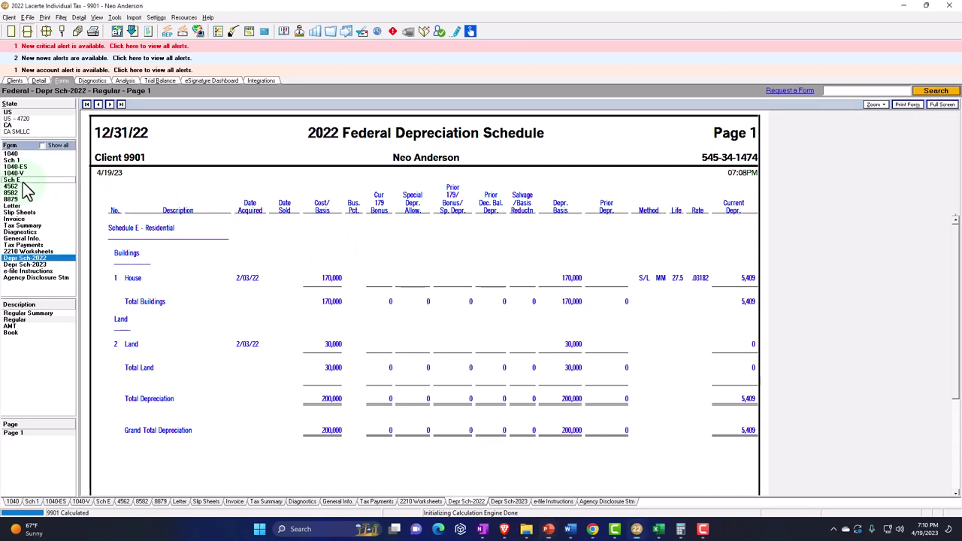
{"action": "scroll", "coordinate": [489, 338], "scroll_direction": "down", "scroll_amount": 6}
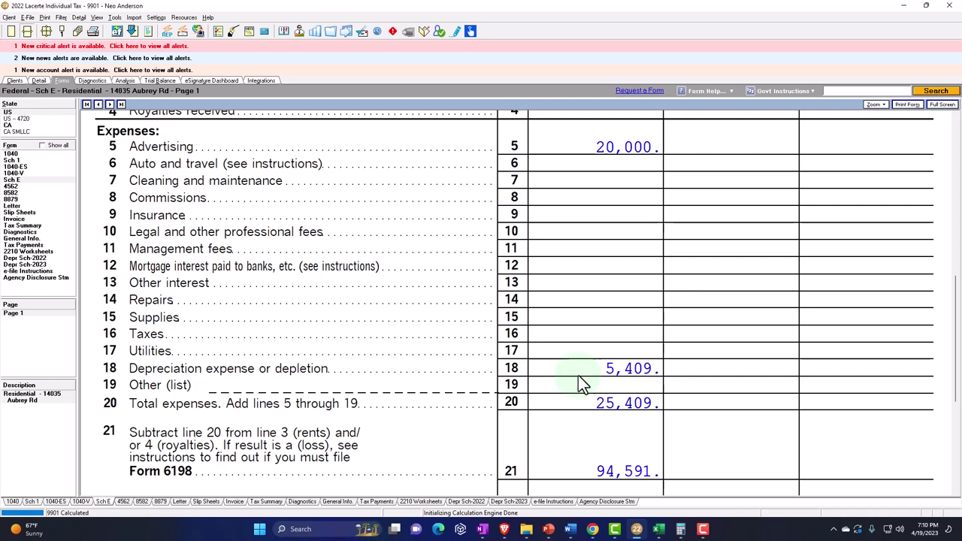
{"action": "left_click", "coordinate": [26, 258]}
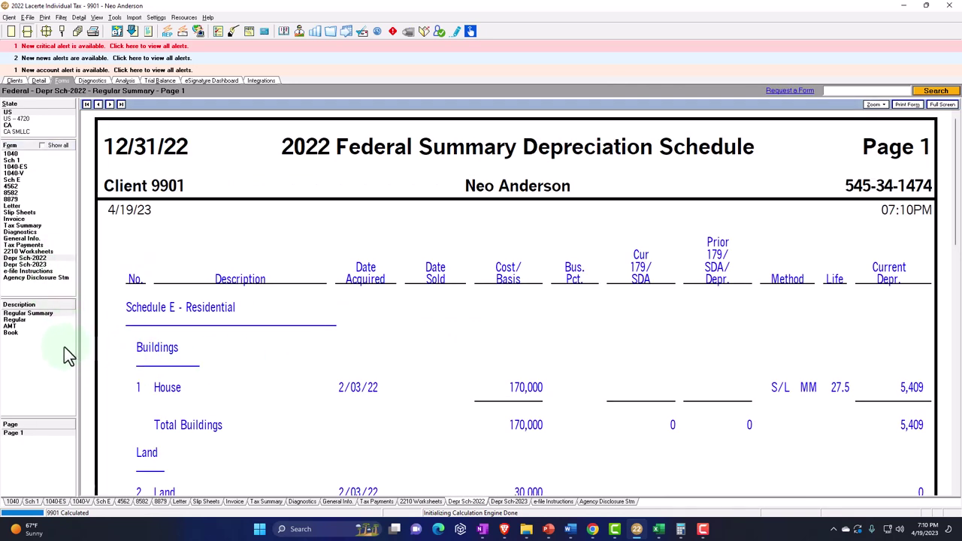
{"action": "left_click", "coordinate": [29, 265]}
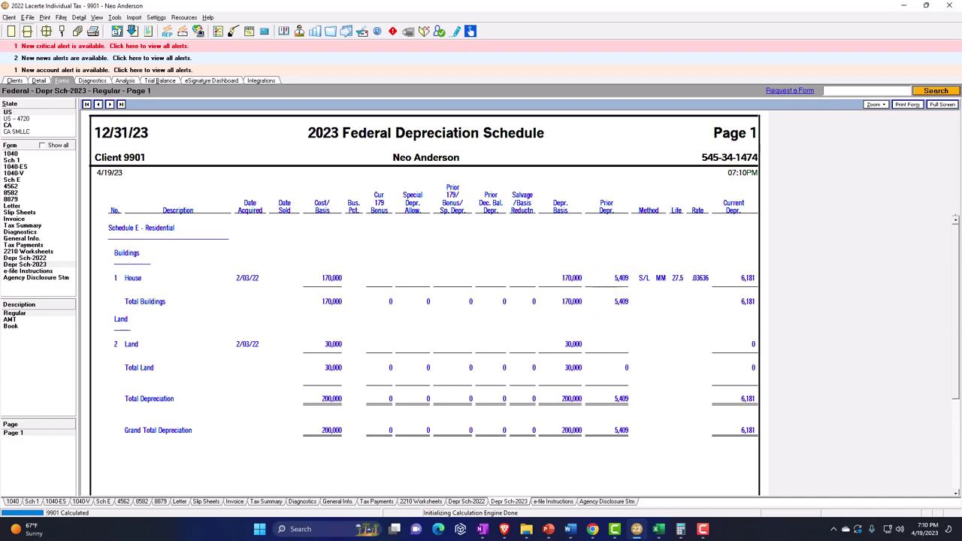
Bring up the calculator and subtract 5,409 and 6,181 of depreciation from the house's 170,000 cost.
{"action": "key", "text": "alt+Tab"}
{"action": "left_click_drag", "start_coordinate": [773, 263], "coordinate": [647, 328]}
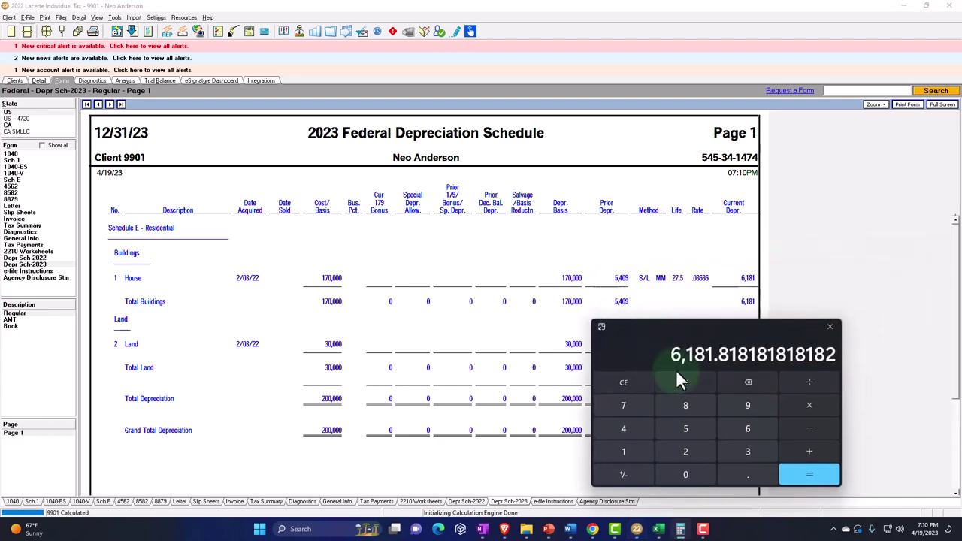
{"action": "left_click", "coordinate": [683, 380]}
{"action": "type", "text": "1"}
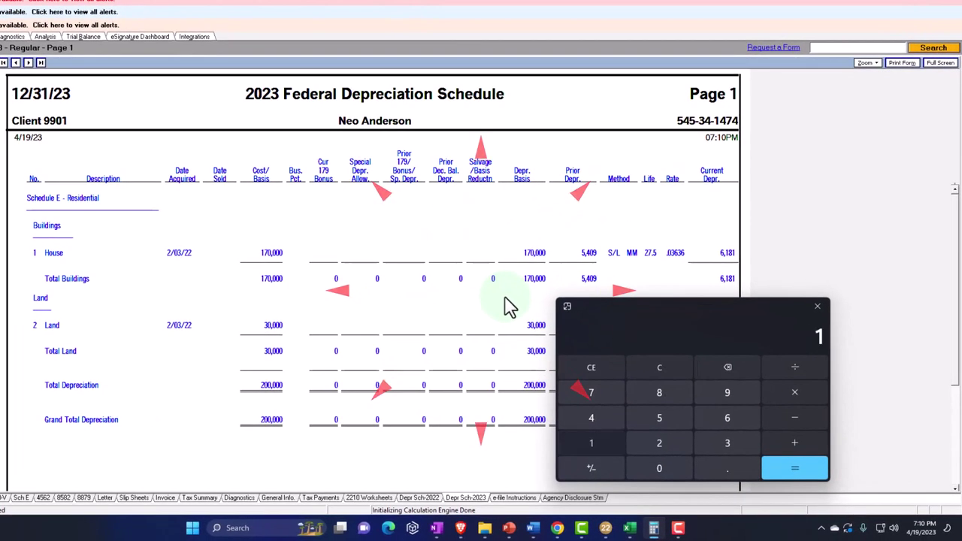
{"action": "type", "text": "70000"}
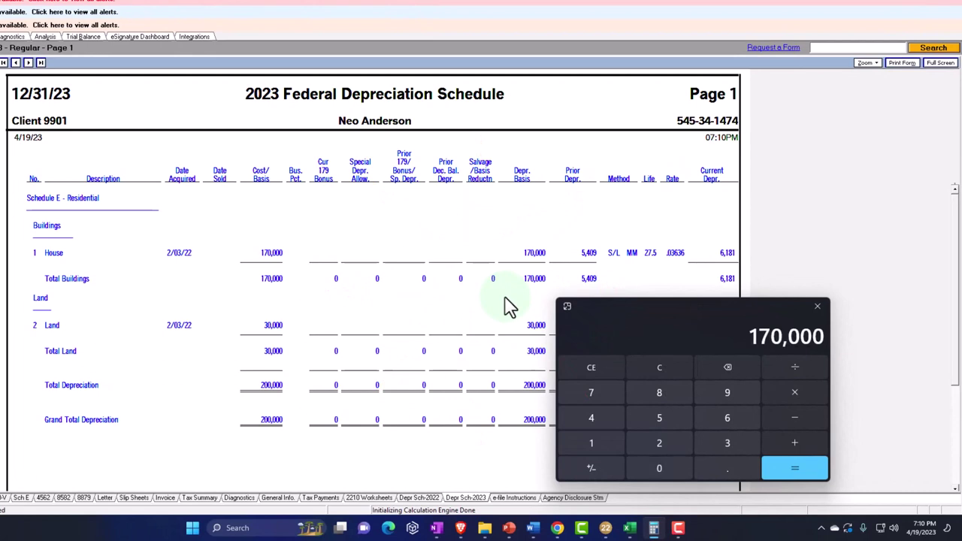
{"action": "type", "text": "-5409"}
{"action": "key", "text": "Return"}
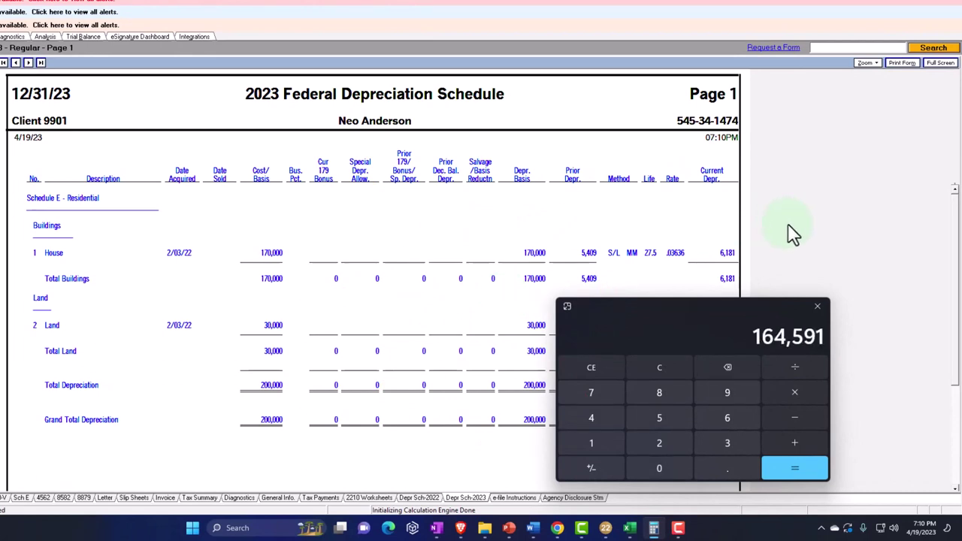
{"action": "type", "text": "-6181"}
{"action": "key", "text": "Return"}
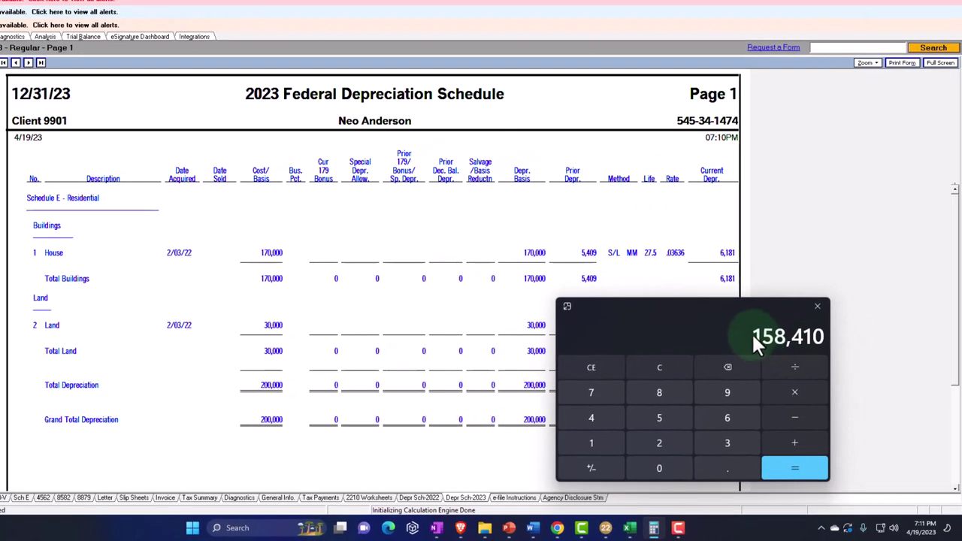
Move the calculator off the depreciation schedule and review the income and expense lines on Schedule E.
{"action": "left_click_drag", "start_coordinate": [714, 323], "coordinate": [790, 322]}
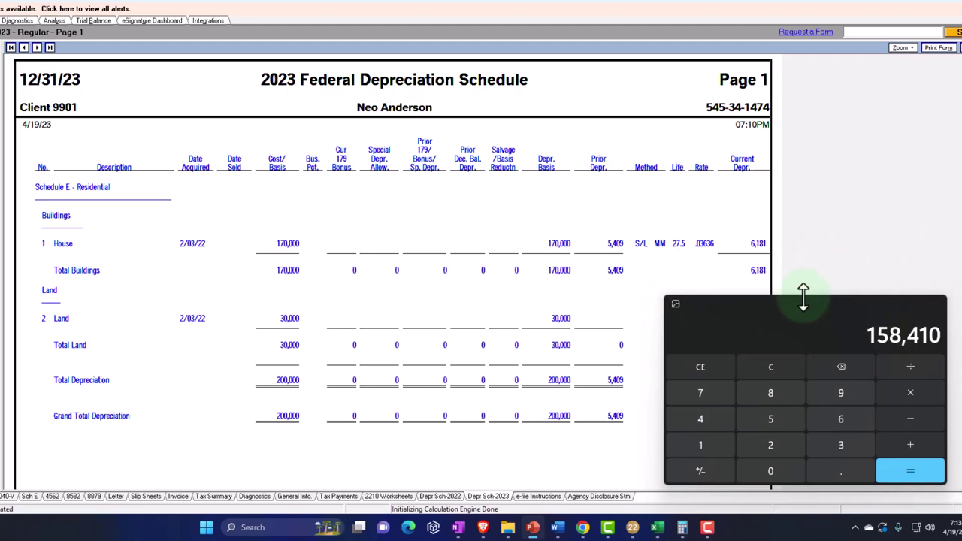
{"action": "left_click_drag", "start_coordinate": [801, 296], "coordinate": [961, 296]}
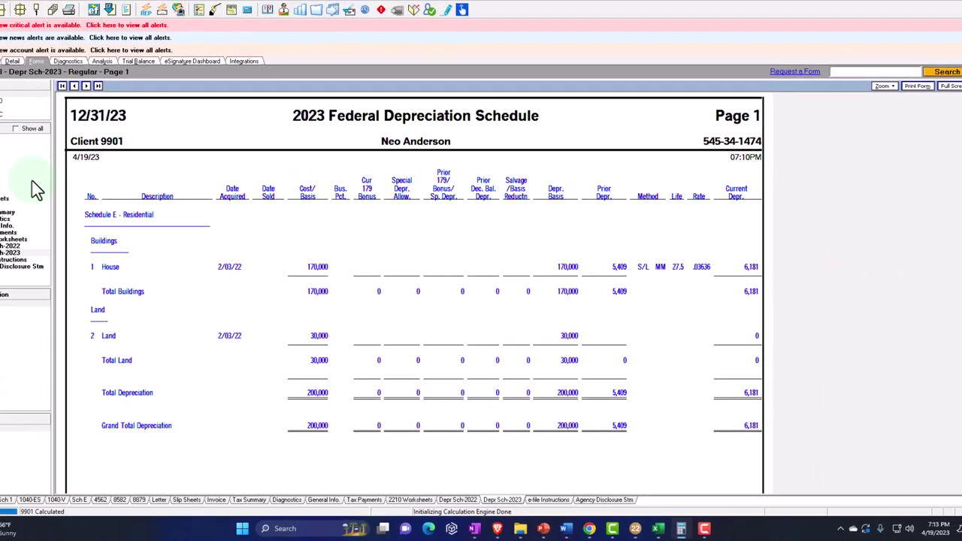
{"action": "left_click", "coordinate": [24, 181]}
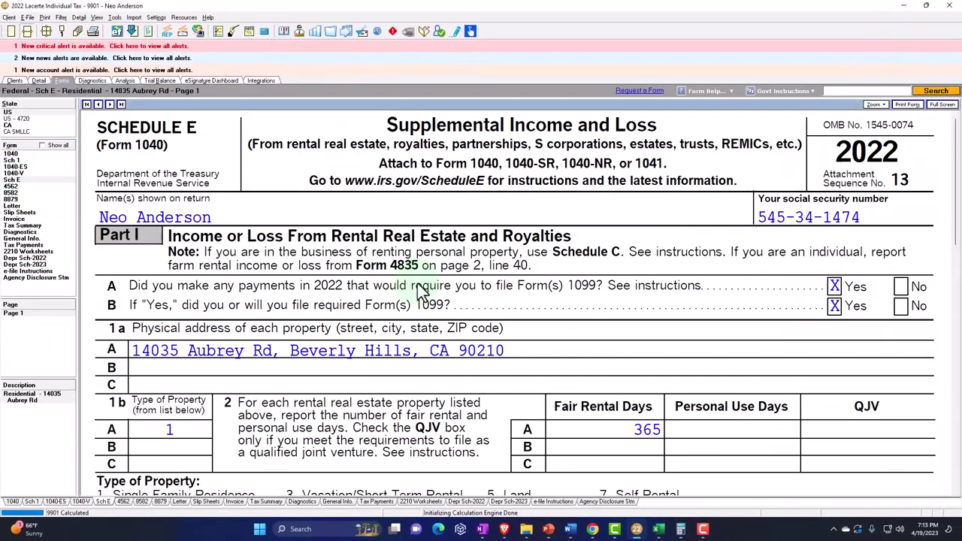
{"action": "scroll", "coordinate": [419, 286], "scroll_direction": "down", "scroll_amount": 10}
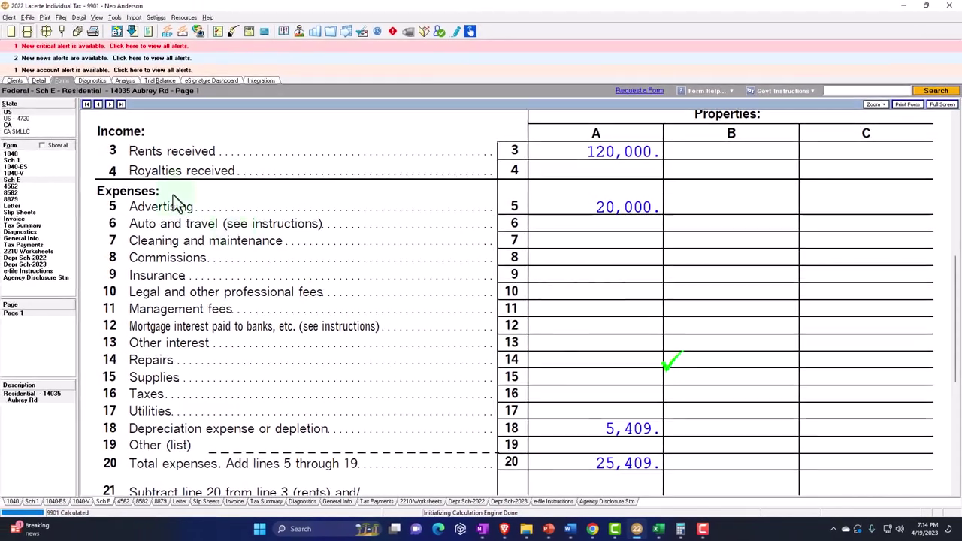
Return to the depreciation entries and add a third asset described as Improvemnts, assigned to Schedule E (rental).
{"action": "left_click", "coordinate": [39, 80]}
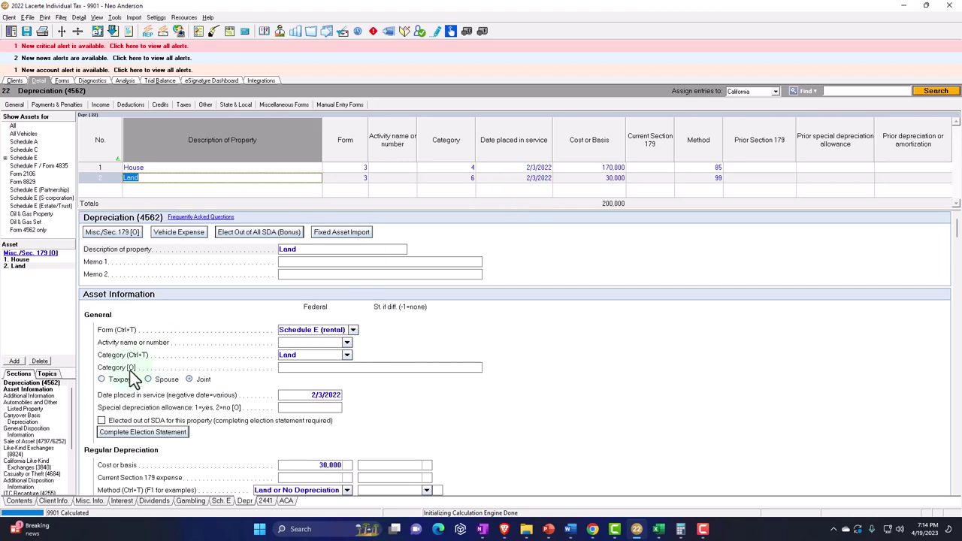
{"action": "left_click", "coordinate": [15, 362]}
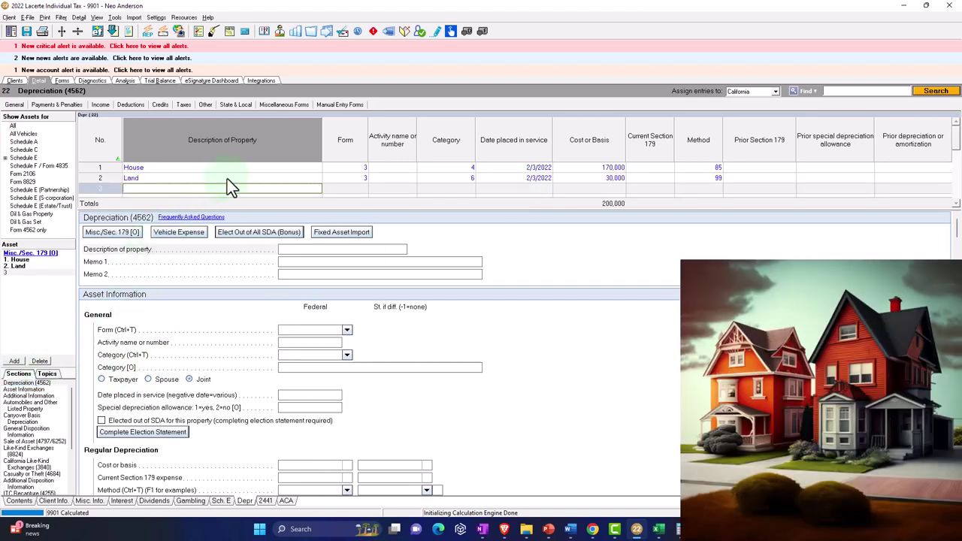
{"action": "type", "text": "Improvemnts"}
{"action": "key", "text": "Tab"}
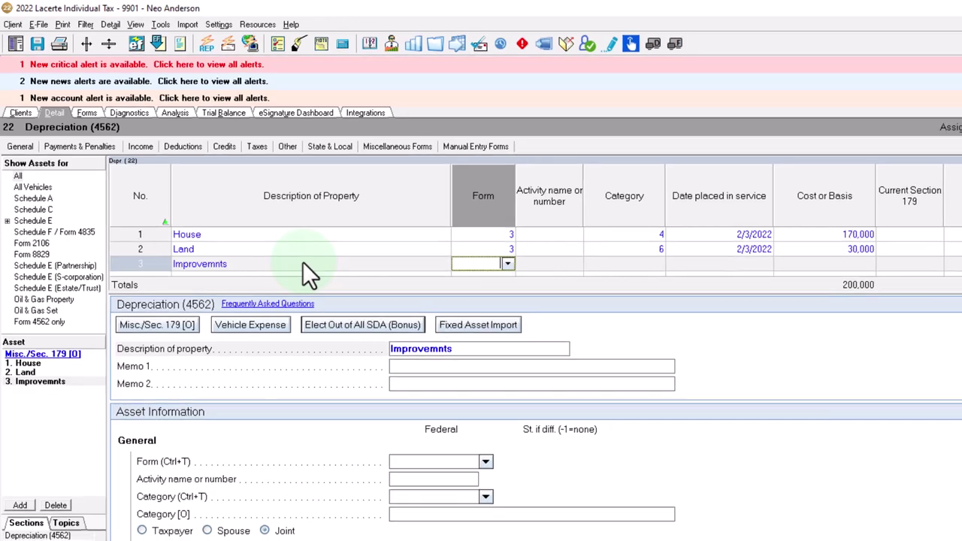
{"action": "left_click", "coordinate": [481, 250]}
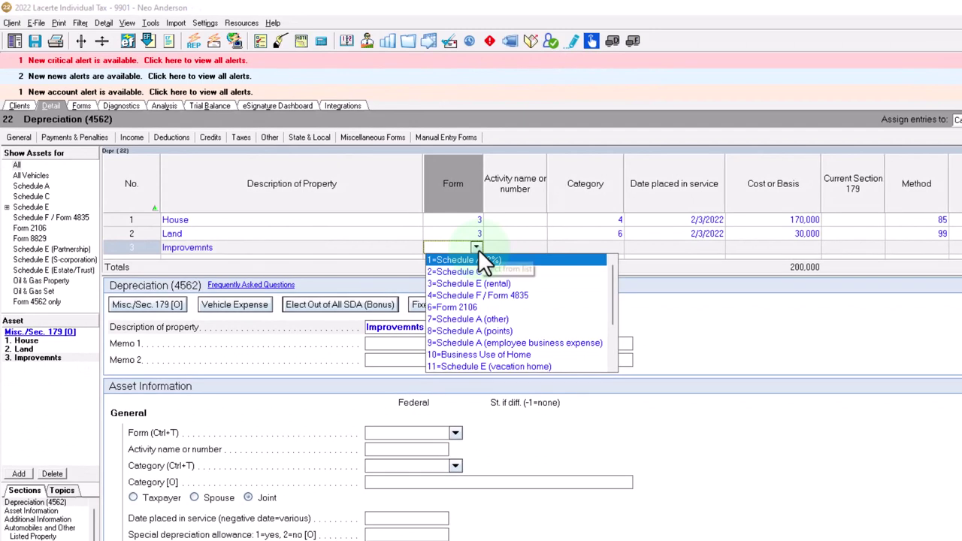
{"action": "left_click", "coordinate": [478, 286]}
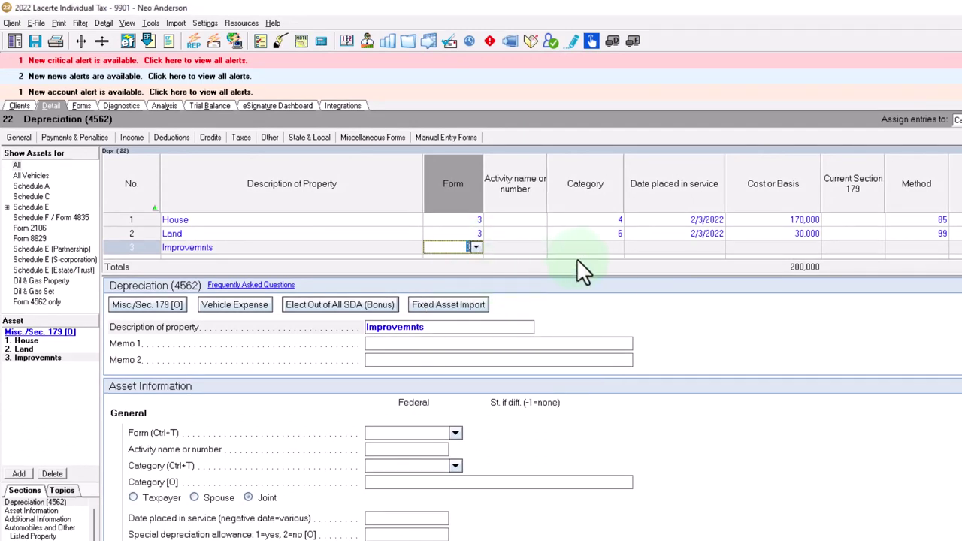
Give the new asset category Improvements, service date 11/15/2022, cost 15,000 and method 85, MACRS 27.5-year SL Residential Rental Building.
{"action": "left_click", "coordinate": [604, 247]}
{"action": "left_click", "coordinate": [616, 248]}
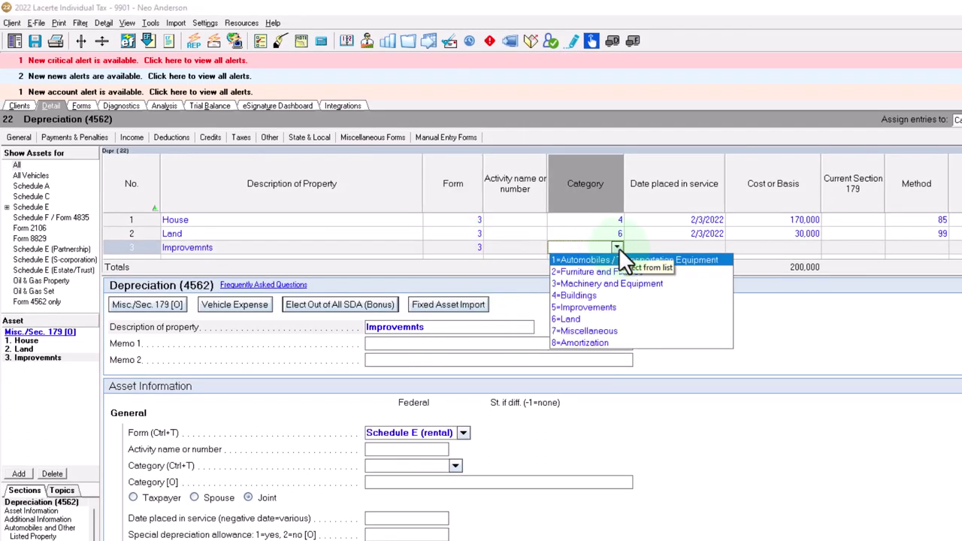
{"action": "left_click", "coordinate": [608, 297]}
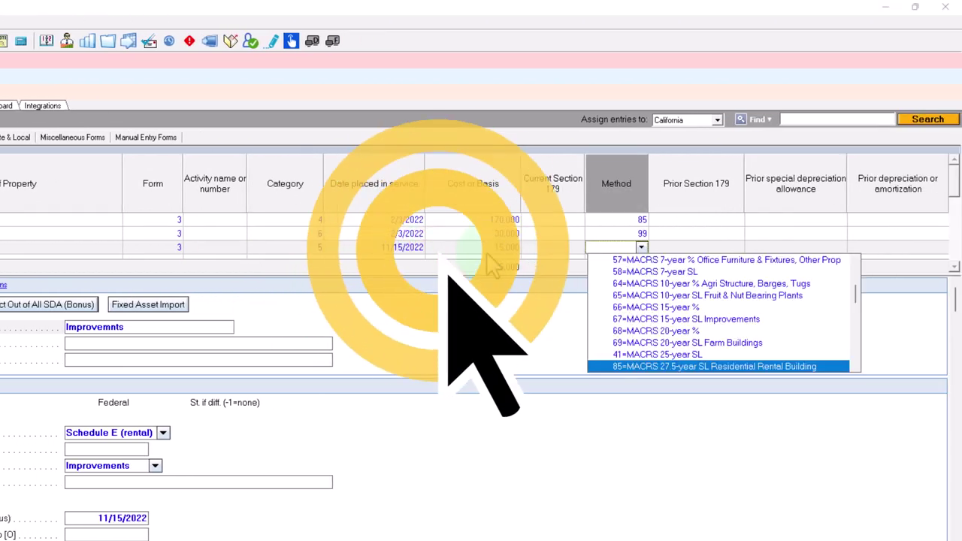
{"action": "left_click", "coordinate": [659, 366]}
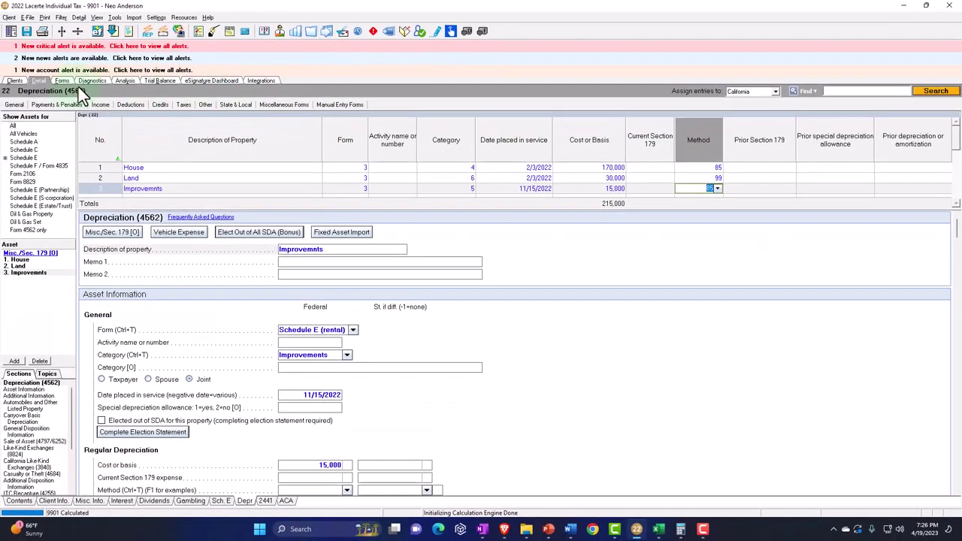
Review the expense lines on the Schedule E form, then check the assets on the 2022 summary and regular depreciation schedules.
{"action": "left_click", "coordinate": [30, 83]}
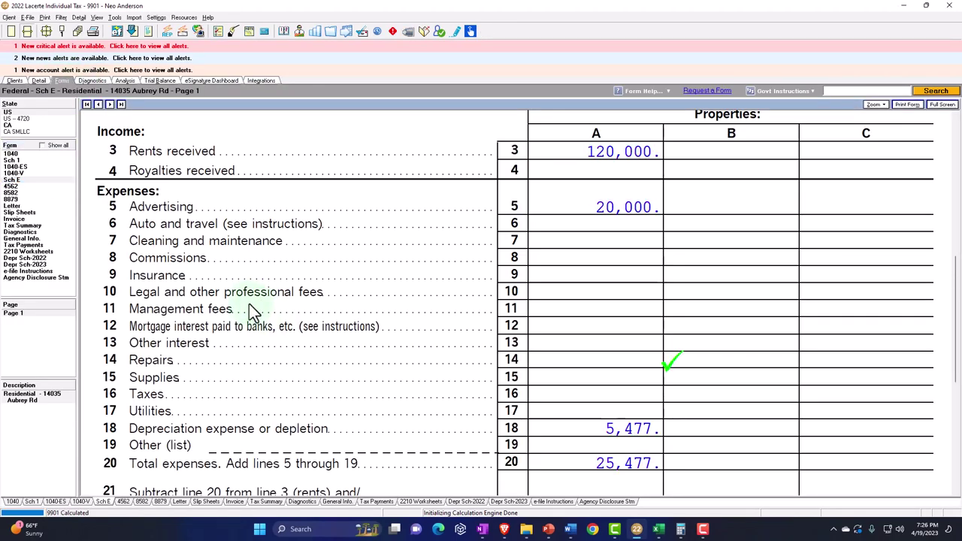
{"action": "scroll", "coordinate": [249, 303], "scroll_direction": "down", "scroll_amount": 1}
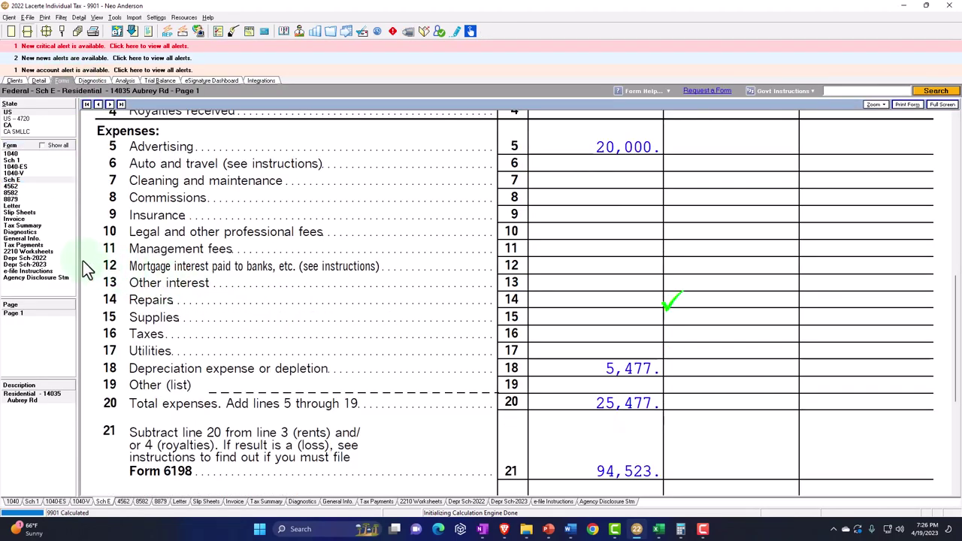
{"action": "left_click", "coordinate": [47, 258]}
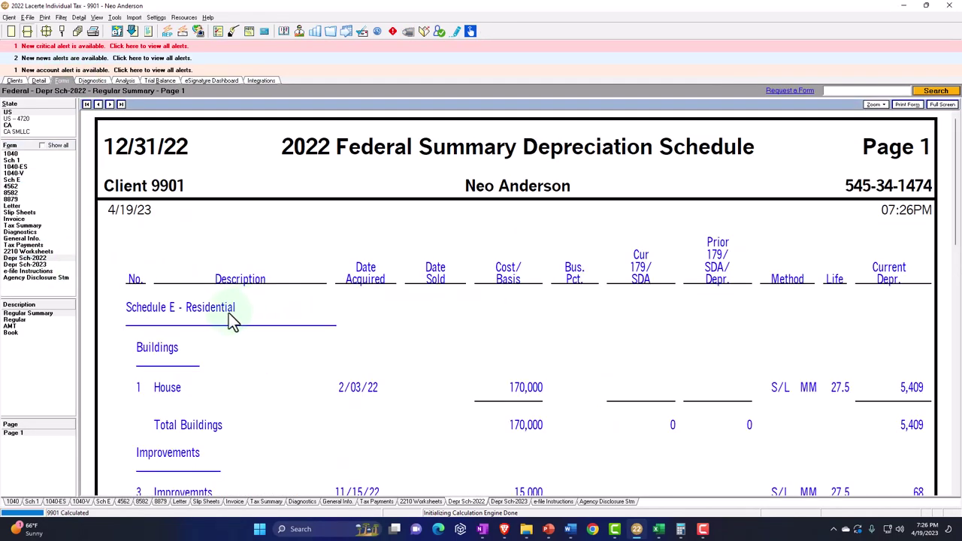
{"action": "left_click", "coordinate": [22, 320]}
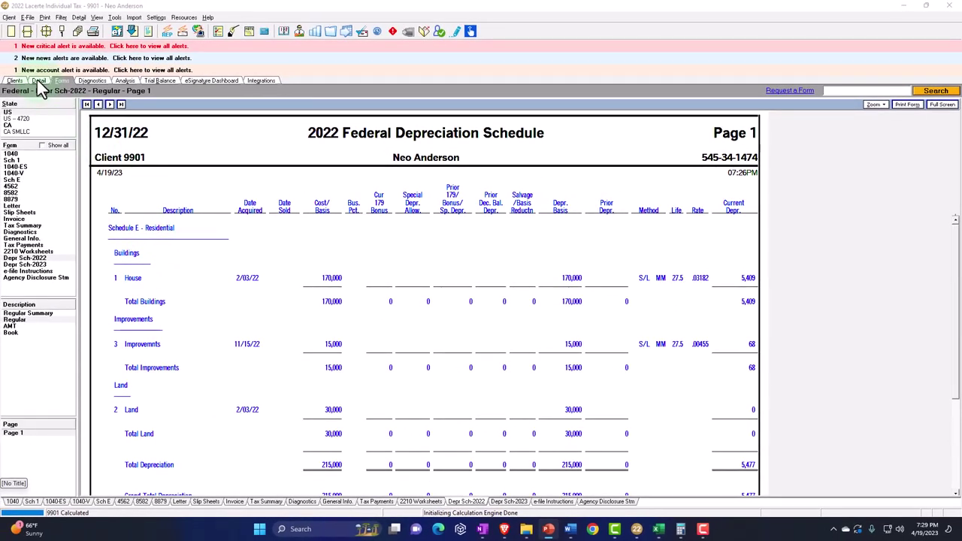
Enter 13,000 of Form 1098 bank mortgage interest in the rental property's Schedule E expense entries.
{"action": "left_click", "coordinate": [38, 80]}
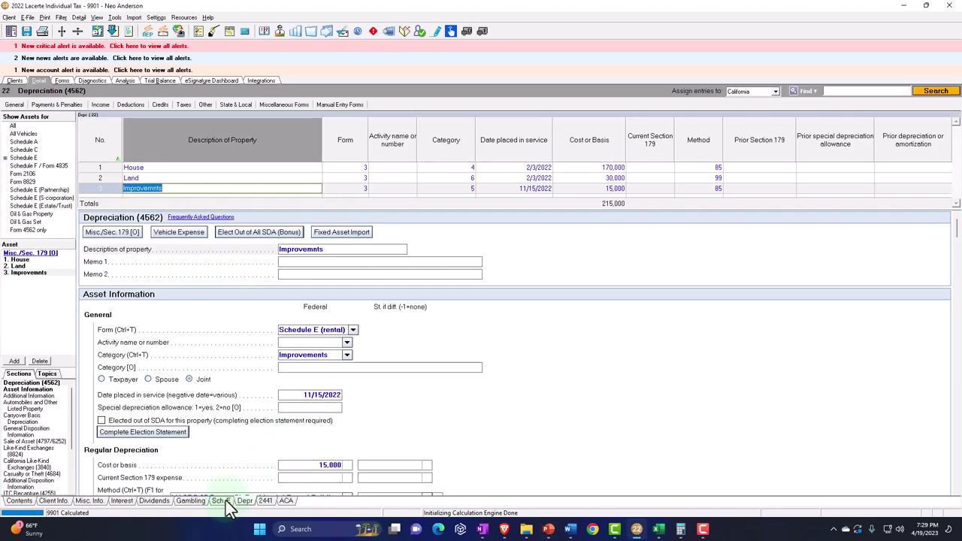
{"action": "left_click", "coordinate": [222, 502]}
{"action": "scroll", "coordinate": [338, 348], "scroll_direction": "down", "scroll_amount": 2}
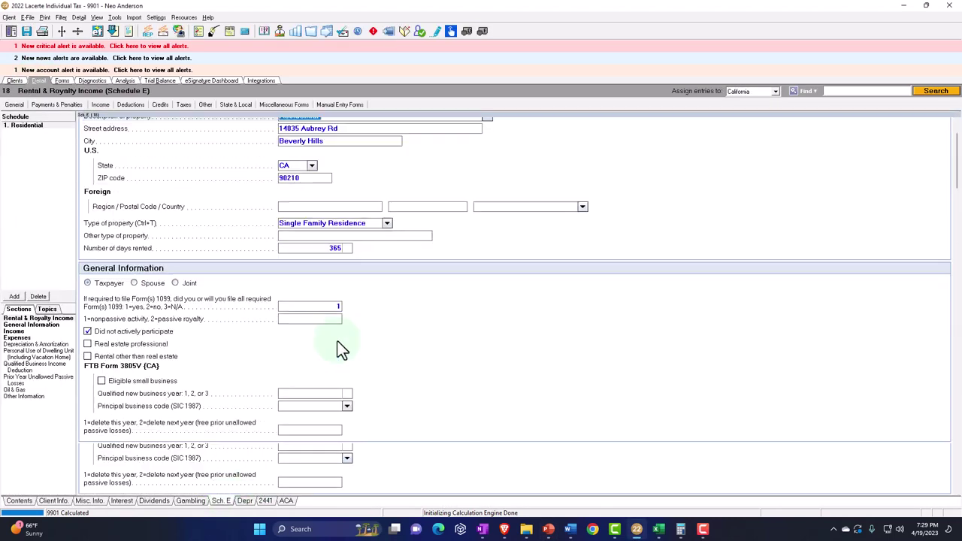
{"action": "scroll", "coordinate": [338, 345], "scroll_direction": "down", "scroll_amount": 10}
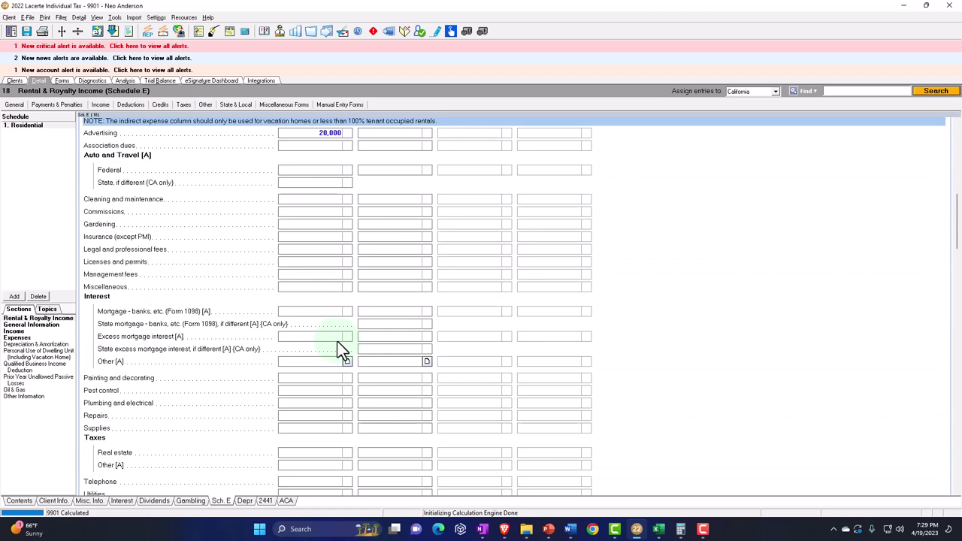
{"action": "scroll", "coordinate": [339, 350], "scroll_direction": "down", "scroll_amount": 2}
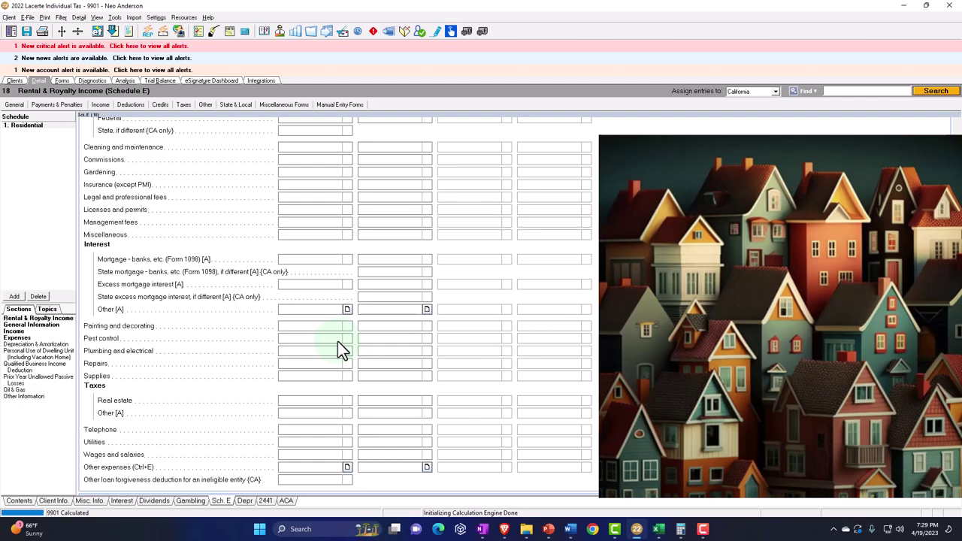
{"action": "scroll", "coordinate": [337, 341], "scroll_direction": "up", "scroll_amount": 2}
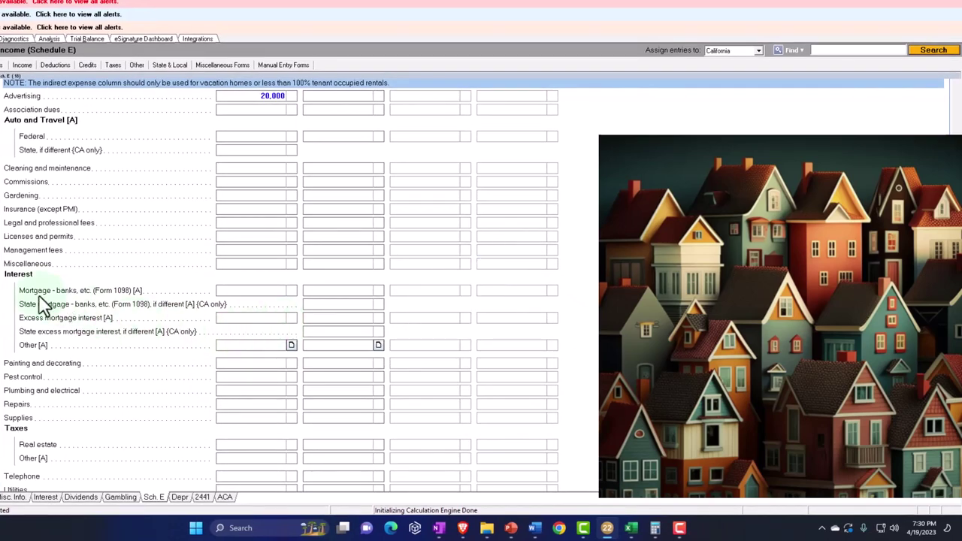
{"action": "left_click", "coordinate": [253, 291]}
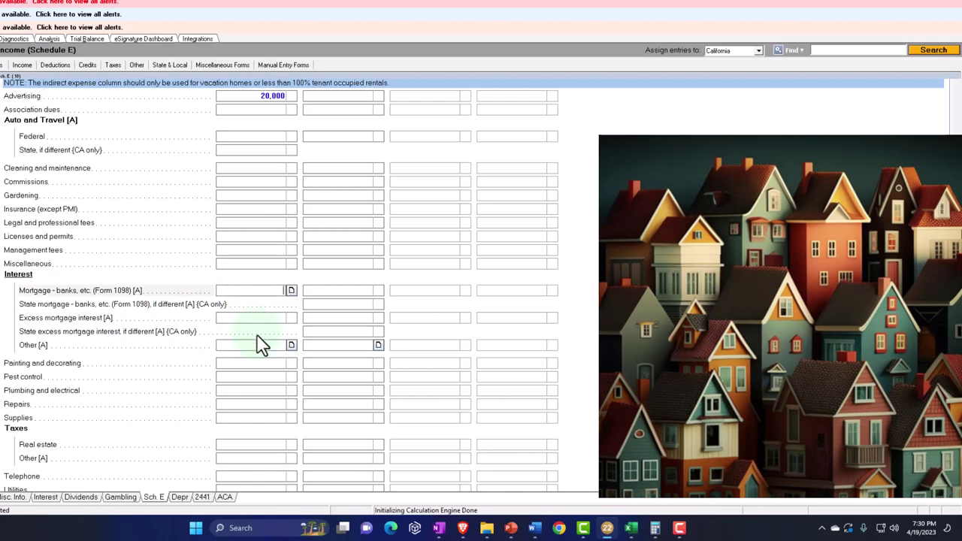
{"action": "type", "text": "13000"}
{"action": "key", "text": "Tab"}
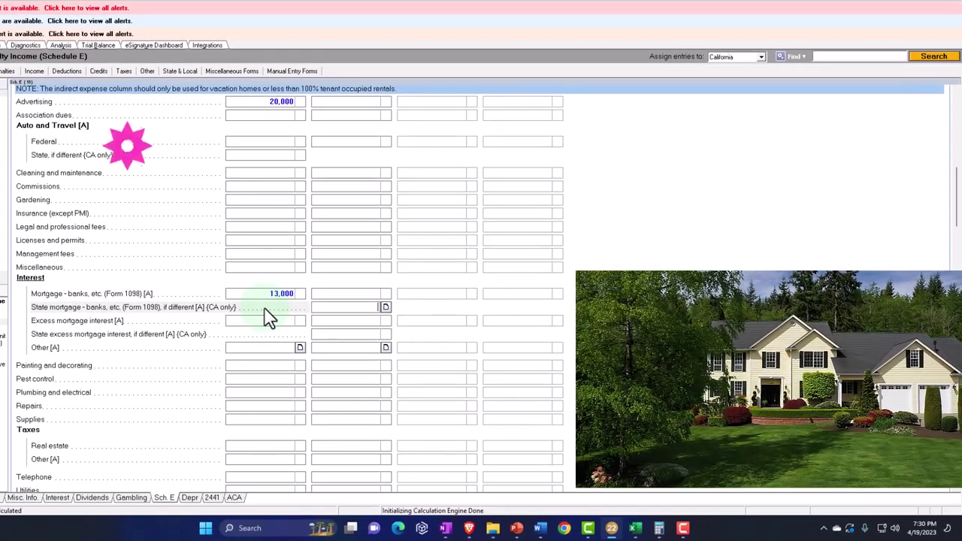
Go back to the depreciation entries from the rental input and list the assets for all forms.
{"action": "left_click", "coordinate": [33, 71]}
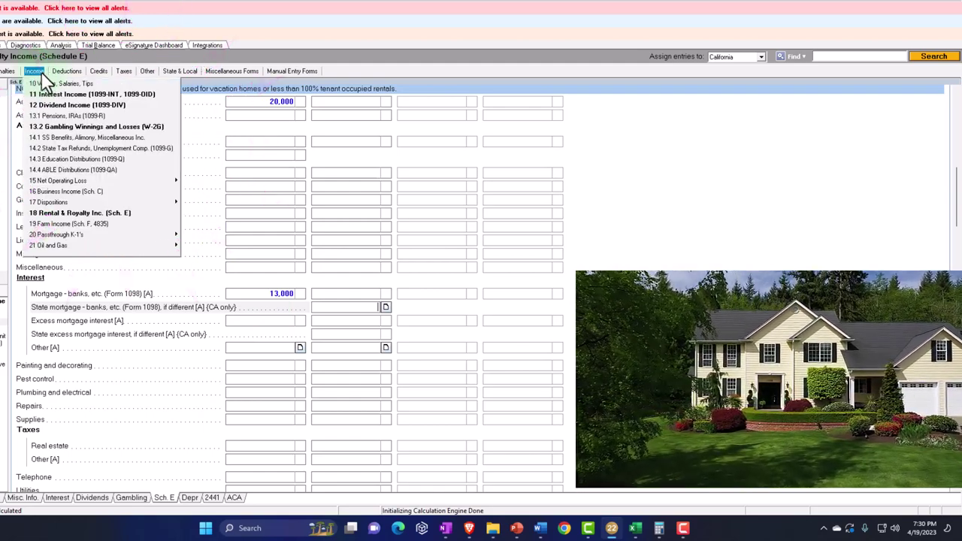
{"action": "left_click", "coordinate": [33, 72]}
{"action": "left_click", "coordinate": [66, 71]}
{"action": "left_click", "coordinate": [70, 86]}
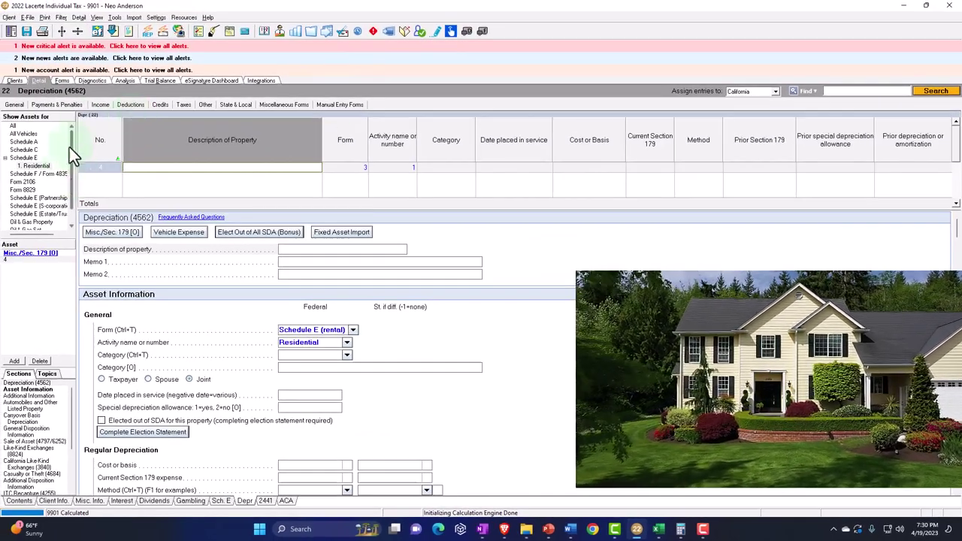
{"action": "left_click", "coordinate": [13, 126]}
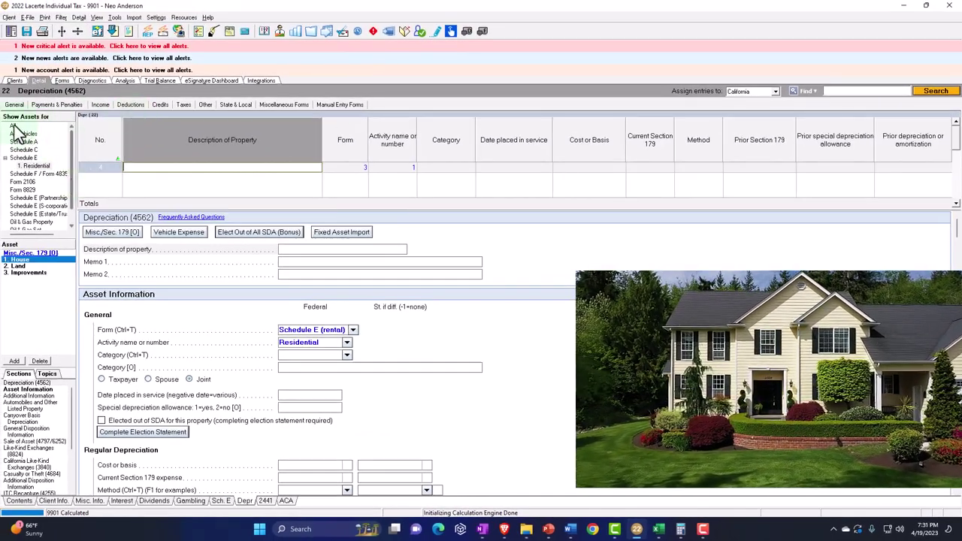
Add a fourth asset described as Points and assign it to form 3, Schedule E (rental).
{"action": "left_click", "coordinate": [14, 360]}
{"action": "type", "text": "Points"}
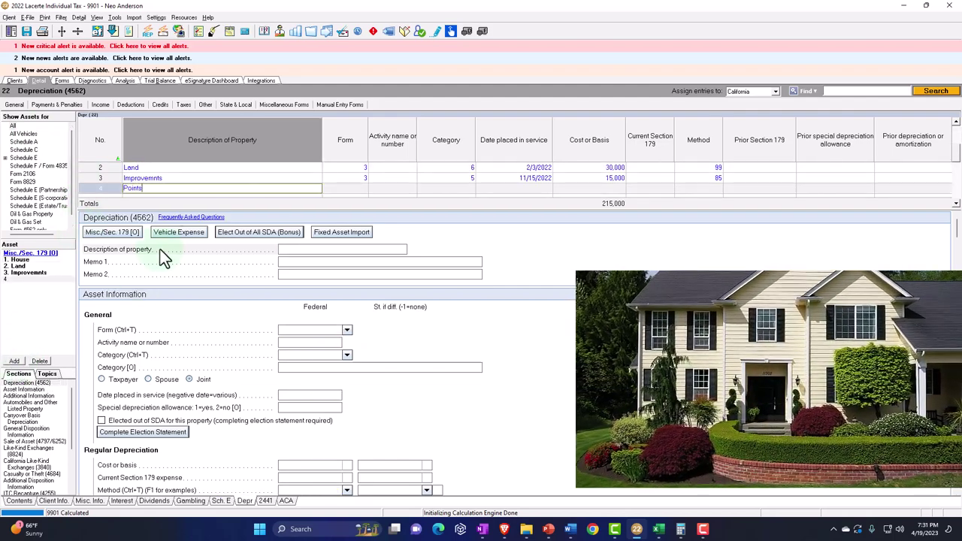
{"action": "key", "text": "Tab"}
{"action": "type", "text": "3"}
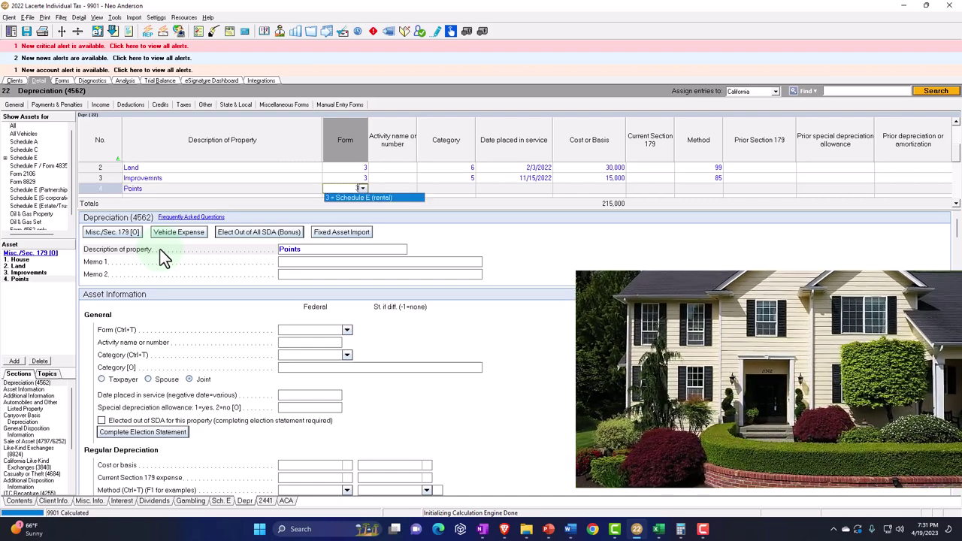
{"action": "key", "text": "Tab"}
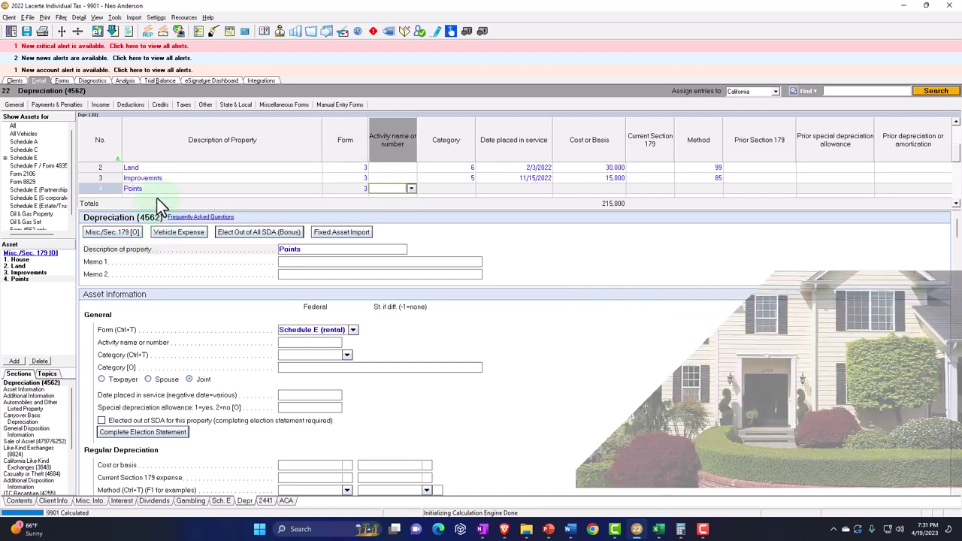
Set the Points asset's category to 8, Amortization, with service date 2/3/2022 and a cost basis of 1,000.
{"action": "key", "text": "Tab"}
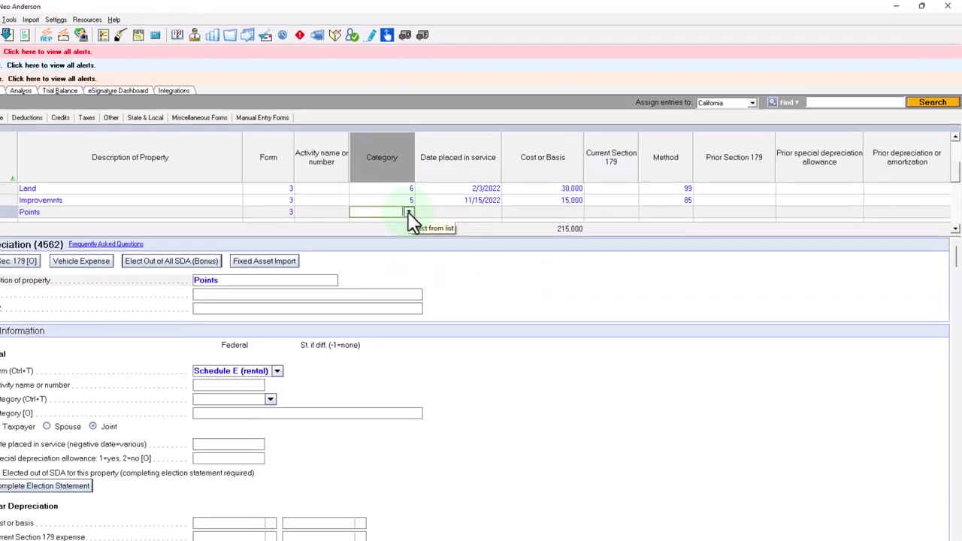
{"action": "left_click", "coordinate": [470, 189]}
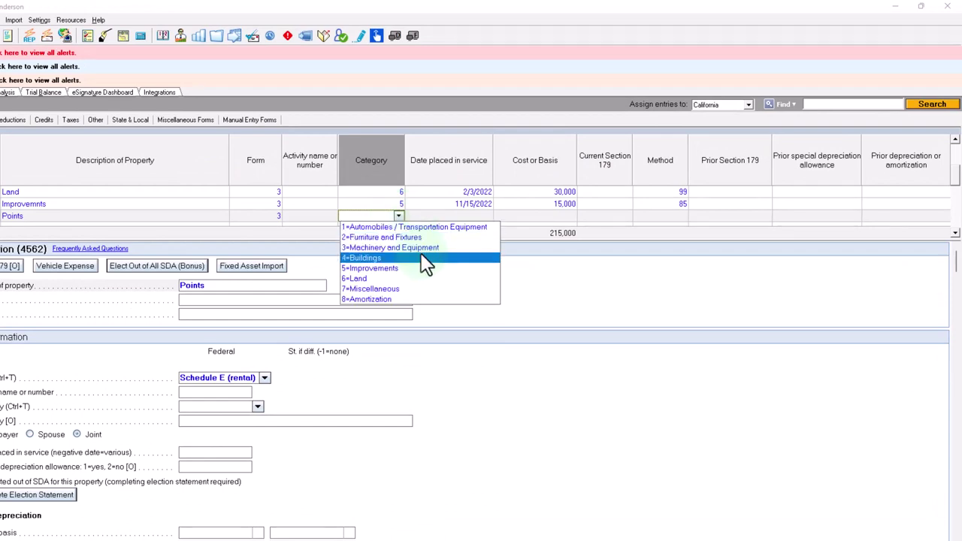
{"action": "key", "text": "8"}
{"action": "key", "text": "Tab"}
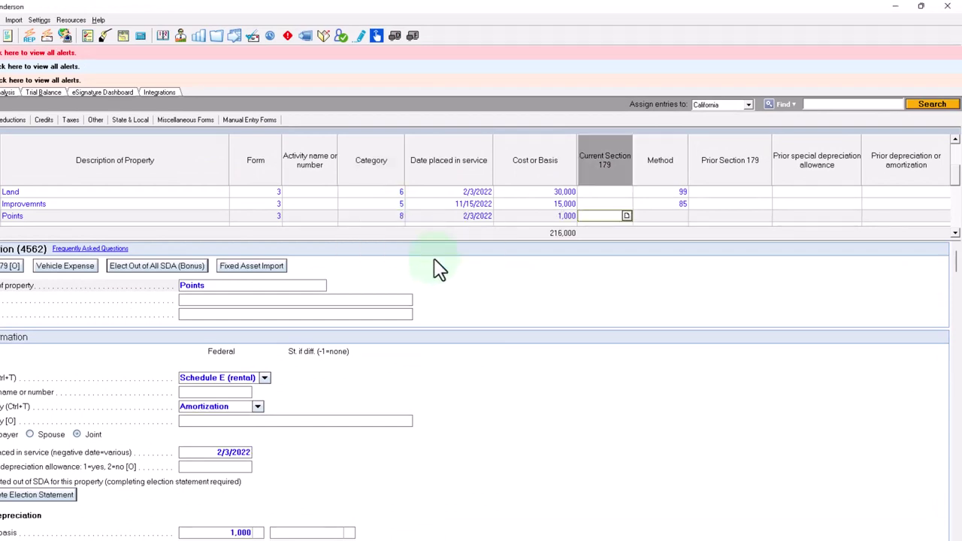
{"action": "left_click", "coordinate": [401, 215]}
{"action": "left_click", "coordinate": [398, 215]}
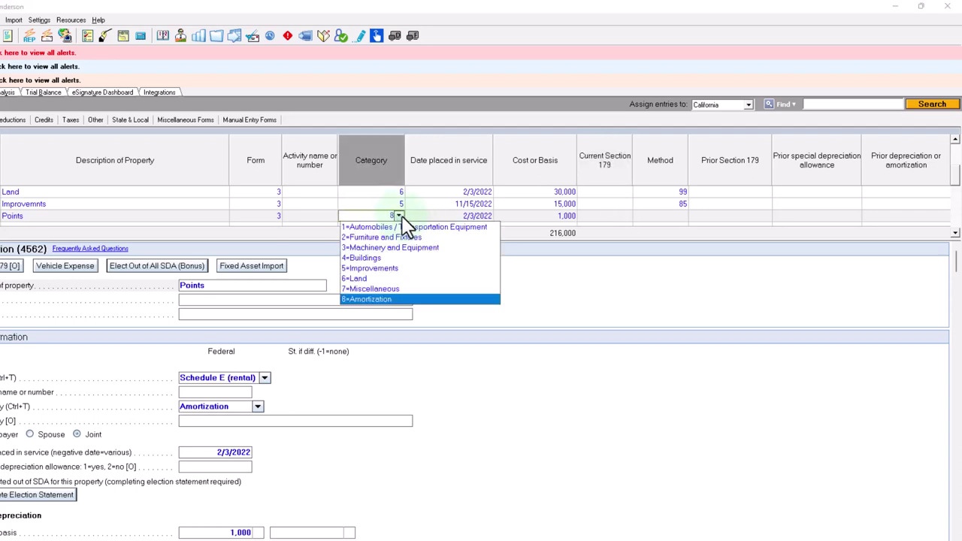
{"action": "left_click", "coordinate": [398, 216]}
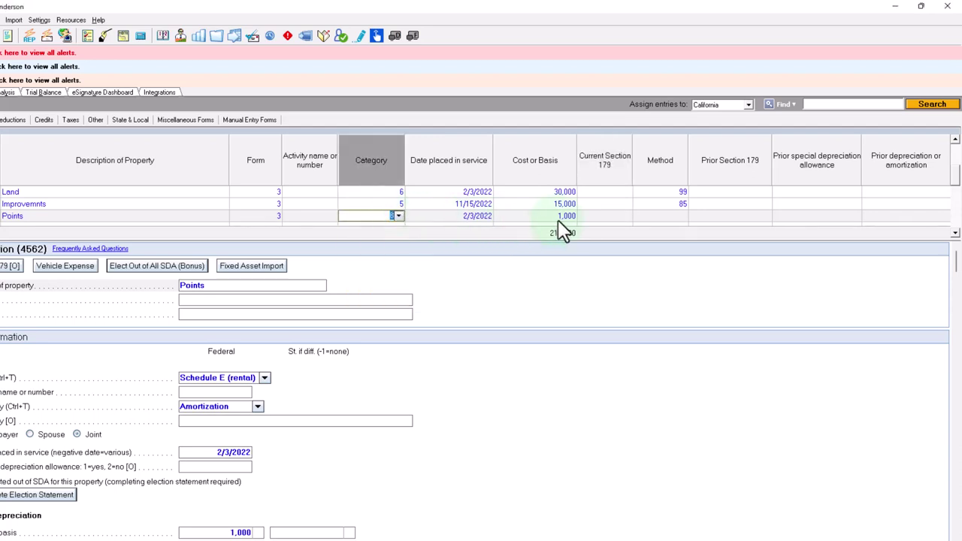
Set the Points asset's method to 91, Straight Line, with a life of 15.
{"action": "left_click", "coordinate": [676, 216]}
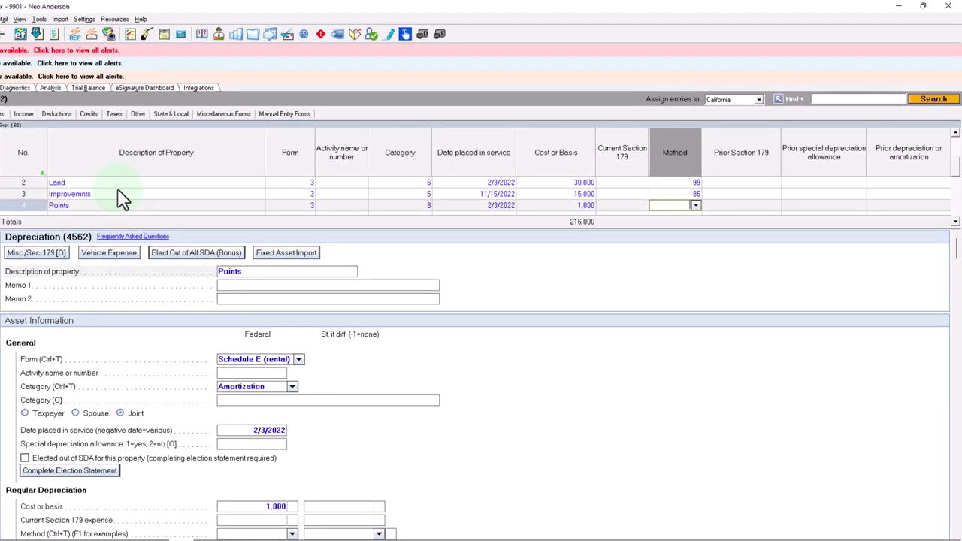
{"action": "left_click", "coordinate": [695, 205]}
{"action": "scroll", "coordinate": [699, 255], "scroll_direction": "down", "scroll_amount": 10}
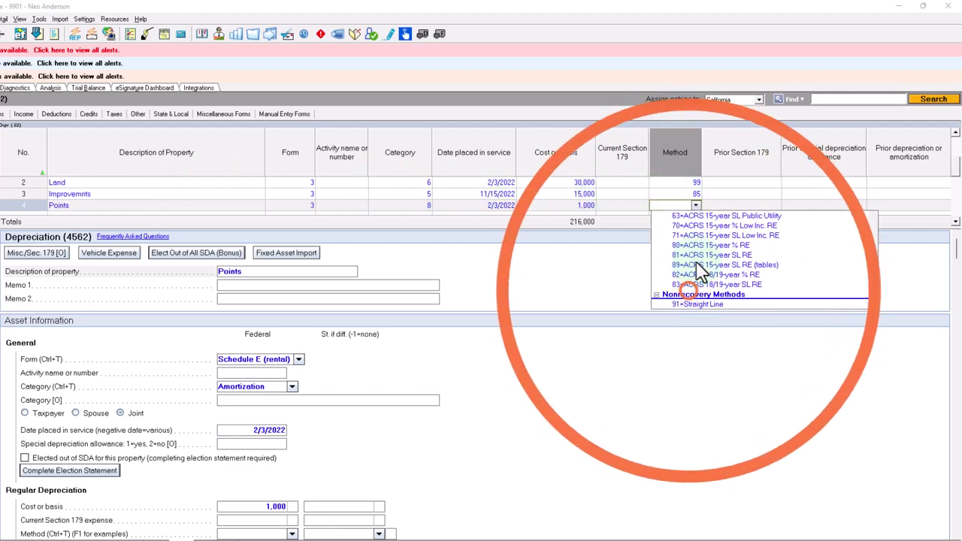
{"action": "scroll", "coordinate": [707, 284], "scroll_direction": "up", "scroll_amount": 1}
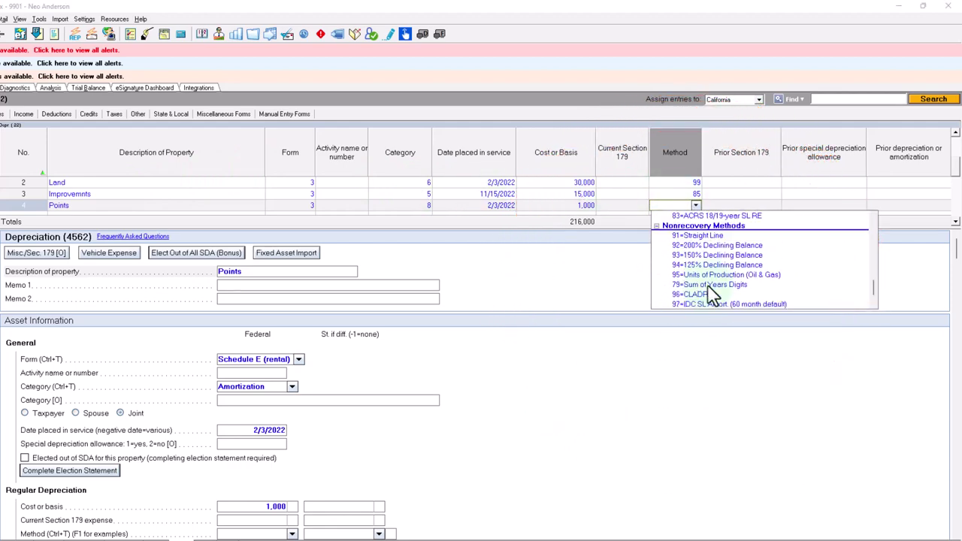
{"action": "scroll", "coordinate": [714, 293], "scroll_direction": "down", "scroll_amount": 1}
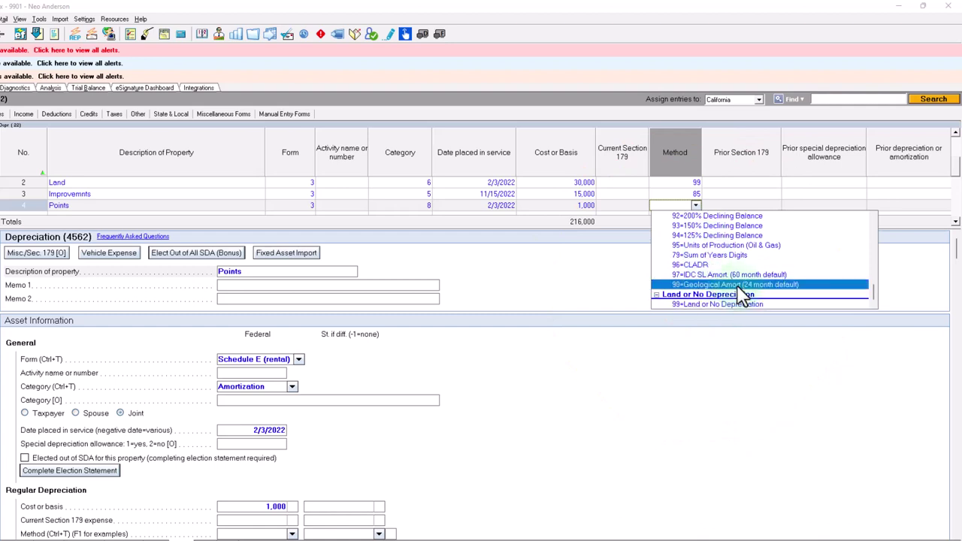
{"action": "left_click", "coordinate": [740, 286]}
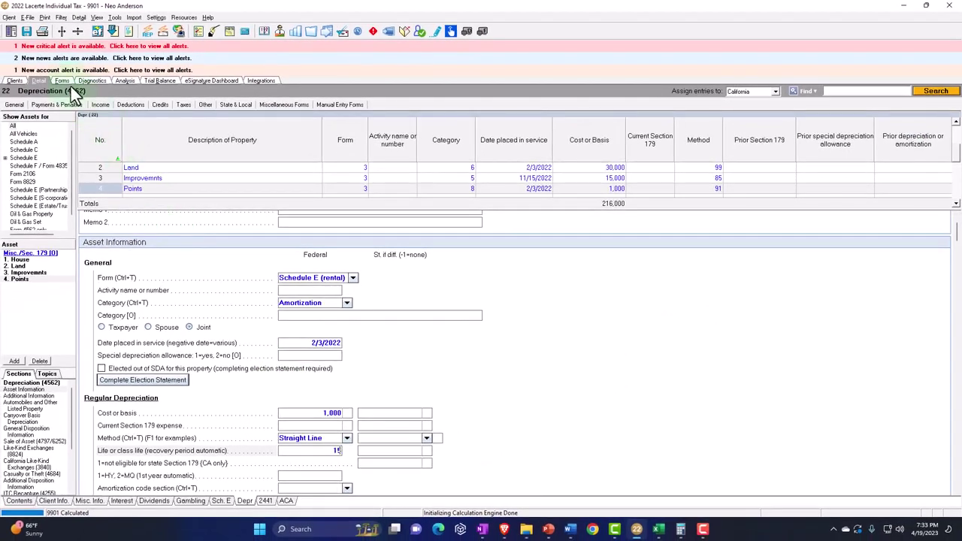
Review the Points amortization on the 2022 regular depreciation schedule and the rental expenses on Schedule E.
{"action": "left_click", "coordinate": [63, 81]}
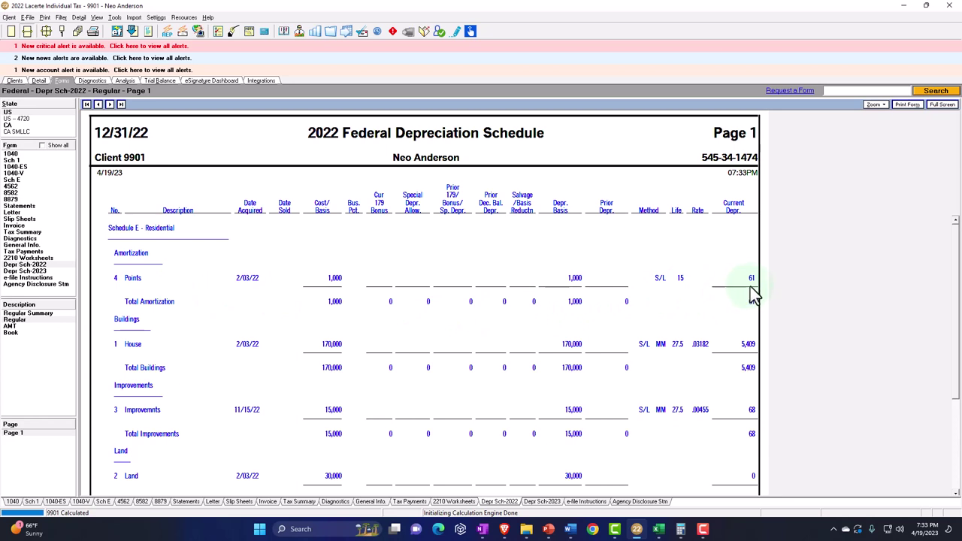
{"action": "left_click", "coordinate": [677, 288]}
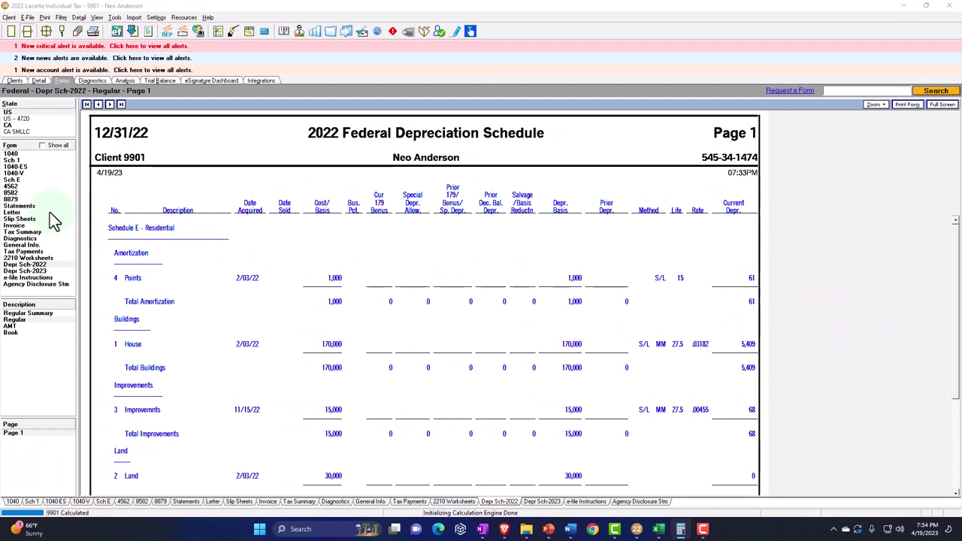
{"action": "left_click", "coordinate": [19, 180]}
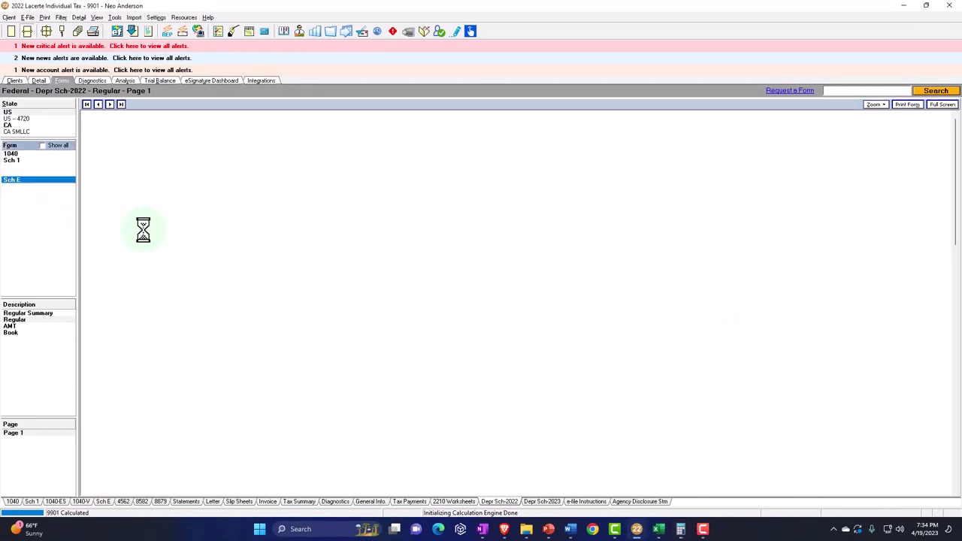
{"action": "scroll", "coordinate": [414, 326], "scroll_direction": "down", "scroll_amount": 6}
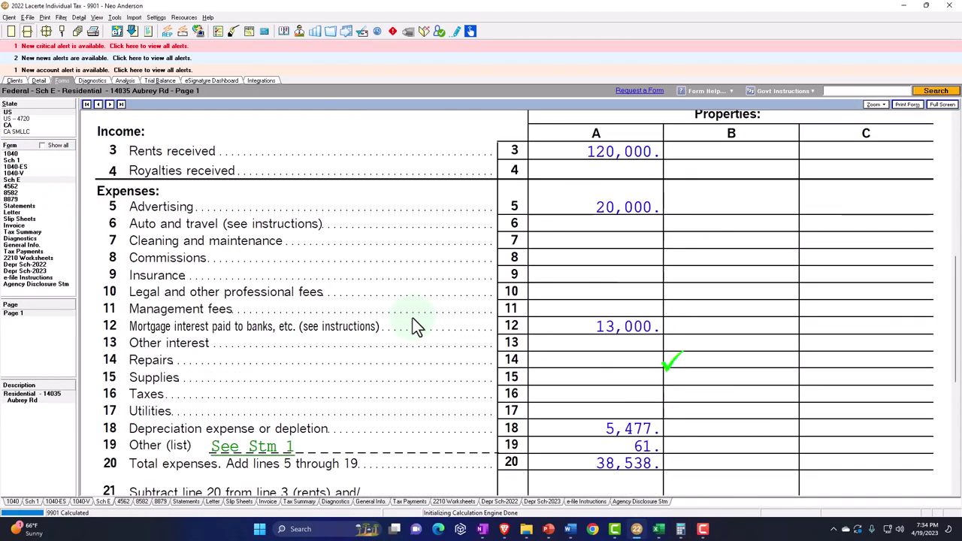
{"action": "scroll", "coordinate": [412, 318], "scroll_direction": "down", "scroll_amount": 2}
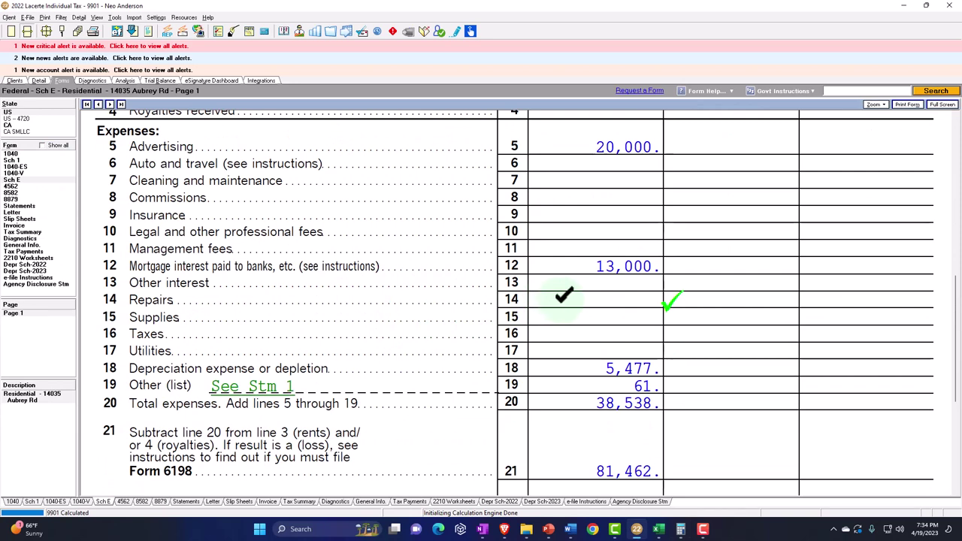
{"action": "left_click", "coordinate": [612, 315]}
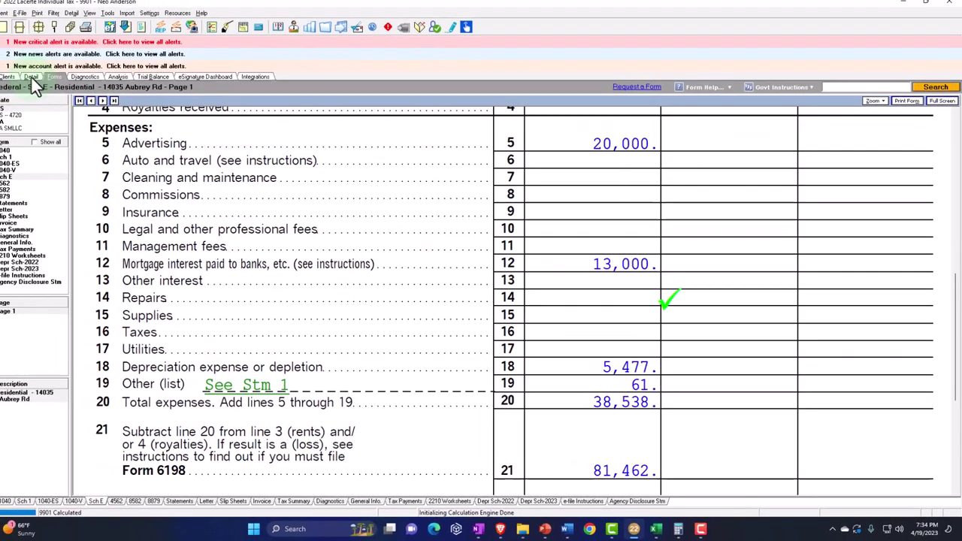
Return to the depreciation entries and add a fifth asset described as Equipment, assigned to form 3, Schedule E (rental).
{"action": "left_click", "coordinate": [9, 66]}
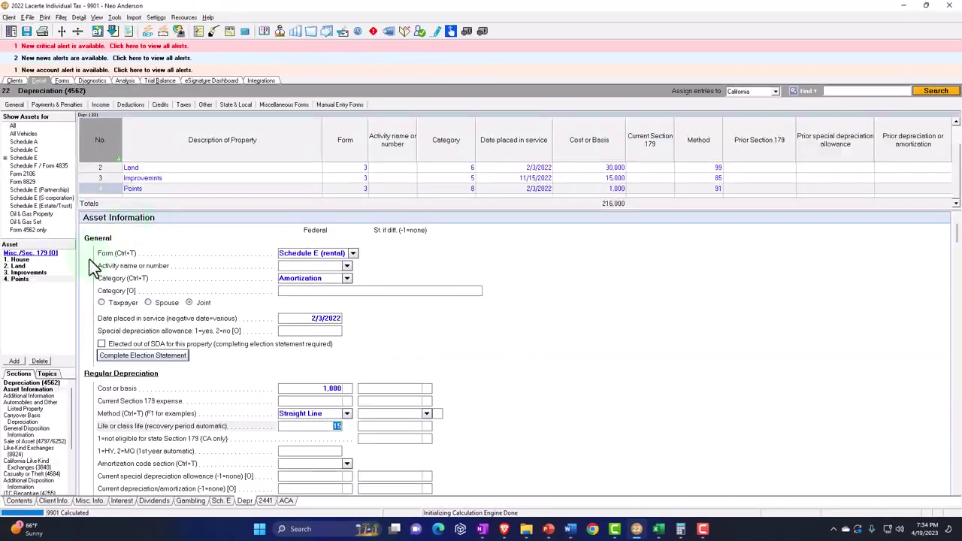
{"action": "left_click", "coordinate": [14, 360]}
{"action": "type", "text": "E"}
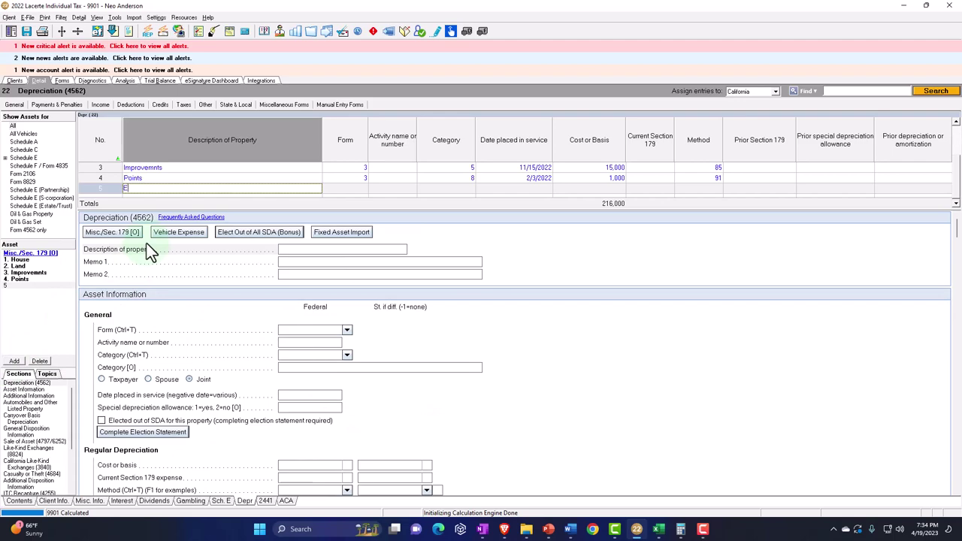
{"action": "type", "text": "quipment"}
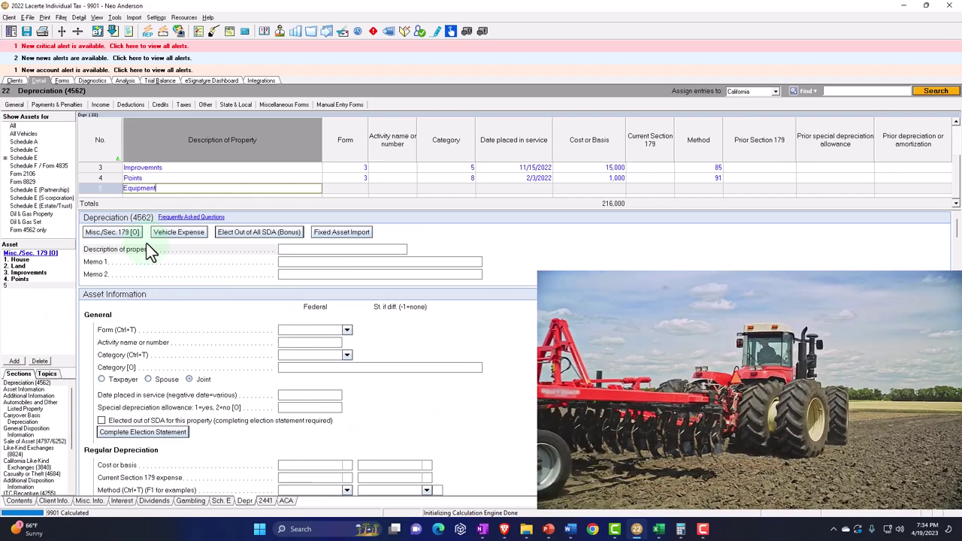
{"action": "key", "text": "Tab"}
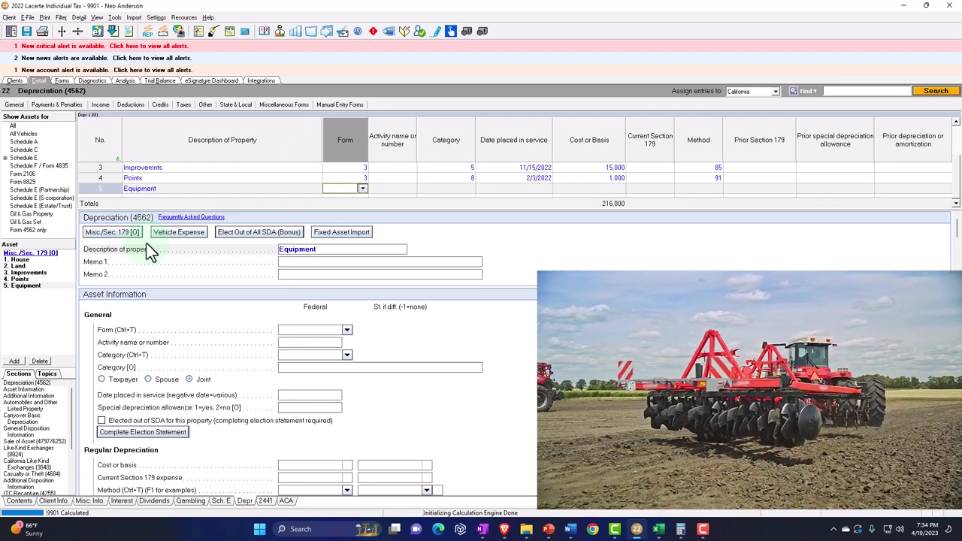
{"action": "type", "text": "3"}
{"action": "key", "text": "Tab"}
{"action": "key", "text": "Tab"}
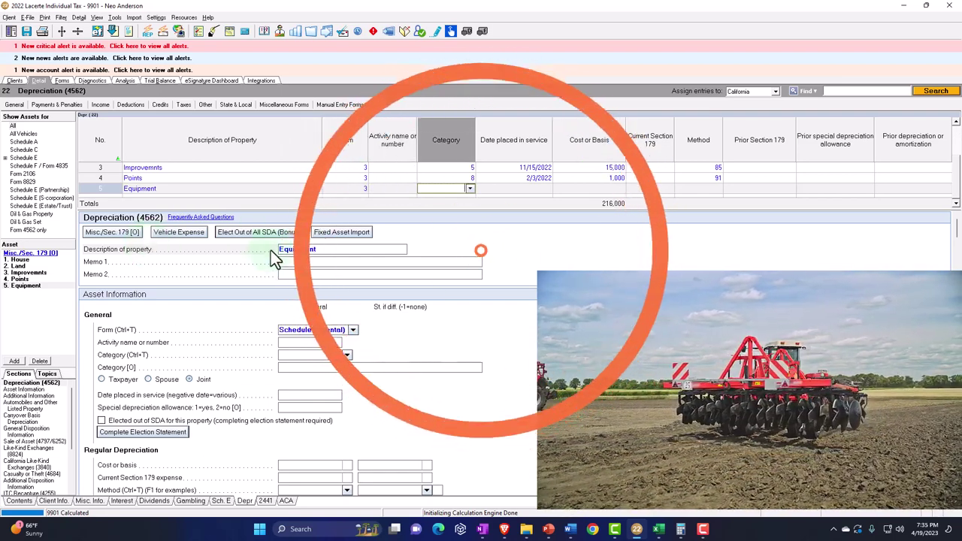
Set the Equipment asset's category to 3, Machinery and Equipment, with service date 7/15/2022.
{"action": "left_click", "coordinate": [469, 189]}
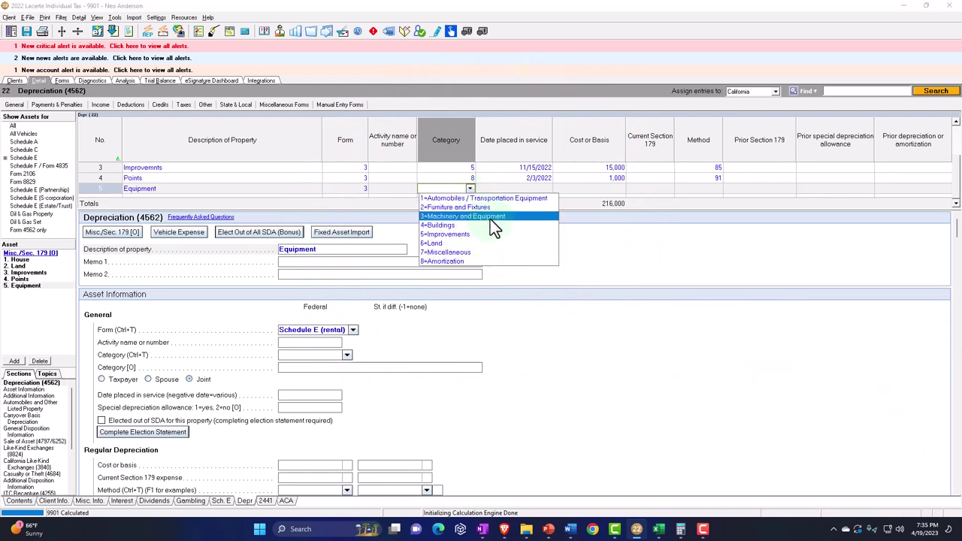
{"action": "left_click", "coordinate": [490, 216]}
{"action": "left_click", "coordinate": [546, 189]}
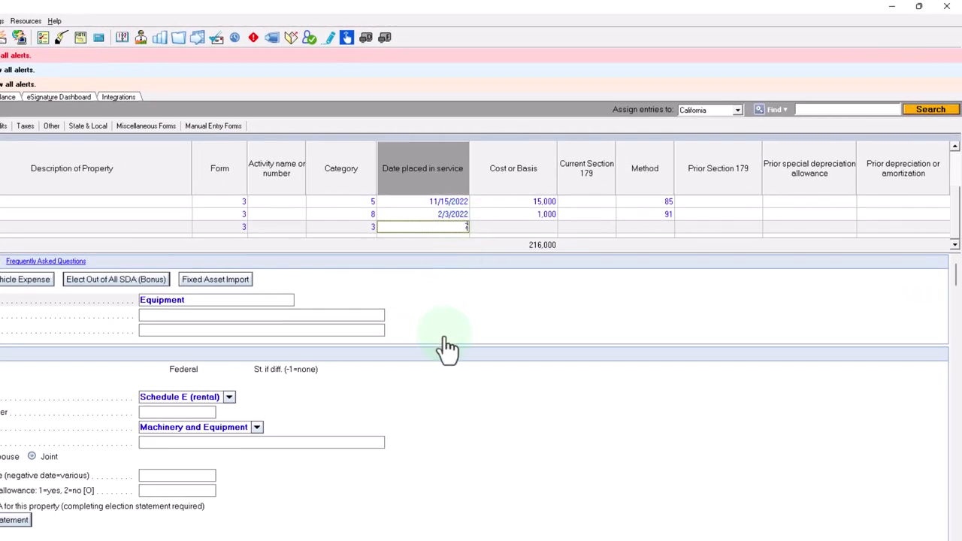
{"action": "type", "text": "7/15/2022"}
{"action": "key", "text": "Tab"}
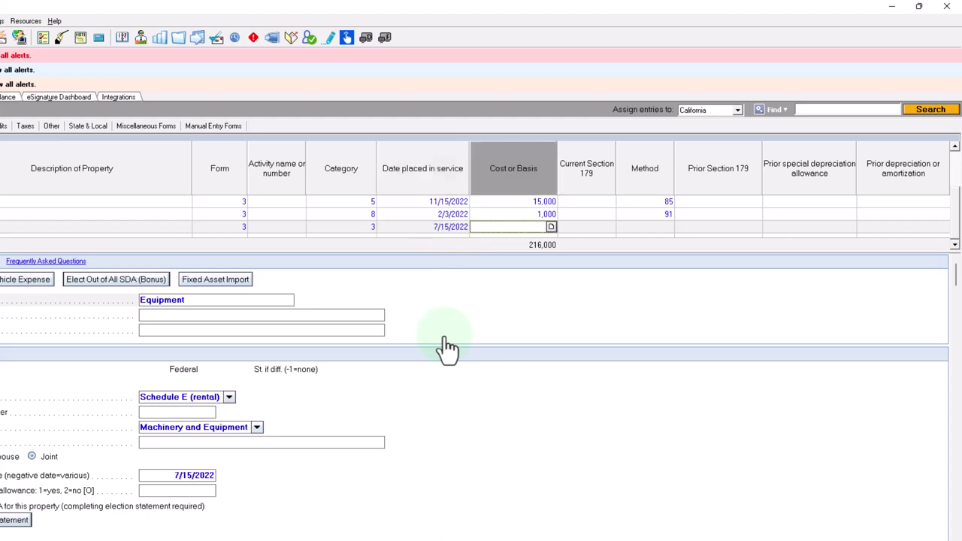
Give the Equipment asset a cost basis of 8,000 and method 53, MACRS 5-year % Office Equip, Rental Furn. & Fixtures.
{"action": "type", "text": "8,000"}
{"action": "key", "text": "Tab"}
{"action": "key", "text": "Tab"}
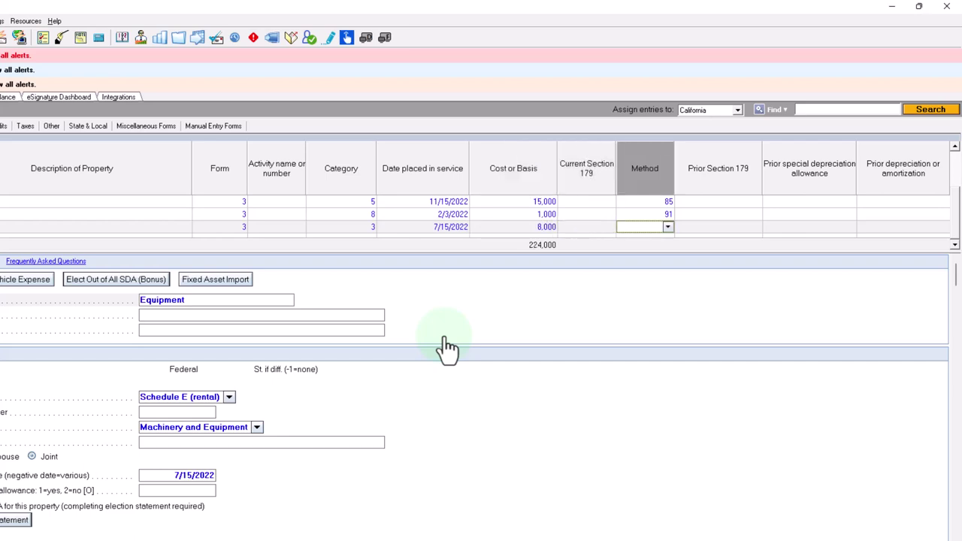
{"action": "left_click", "coordinate": [667, 227]}
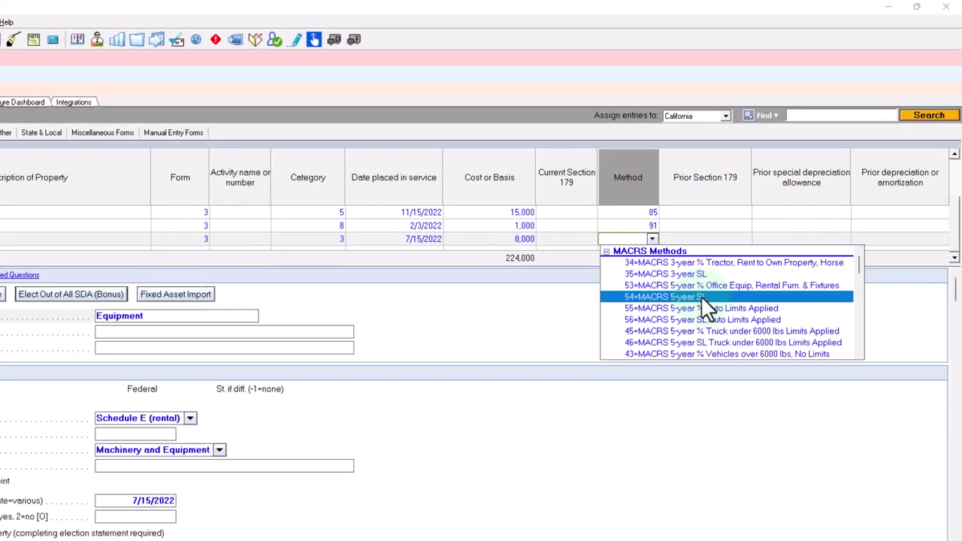
{"action": "left_click", "coordinate": [740, 285]}
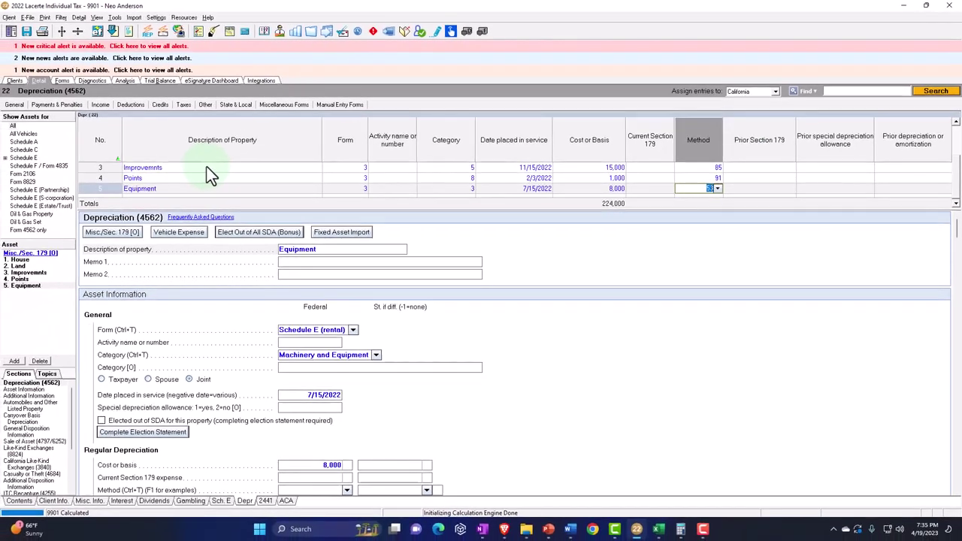
Check the depreciation on Schedule E and the Equipment asset's special allowance on the 2022 regular depreciation schedule.
{"action": "left_click", "coordinate": [64, 79]}
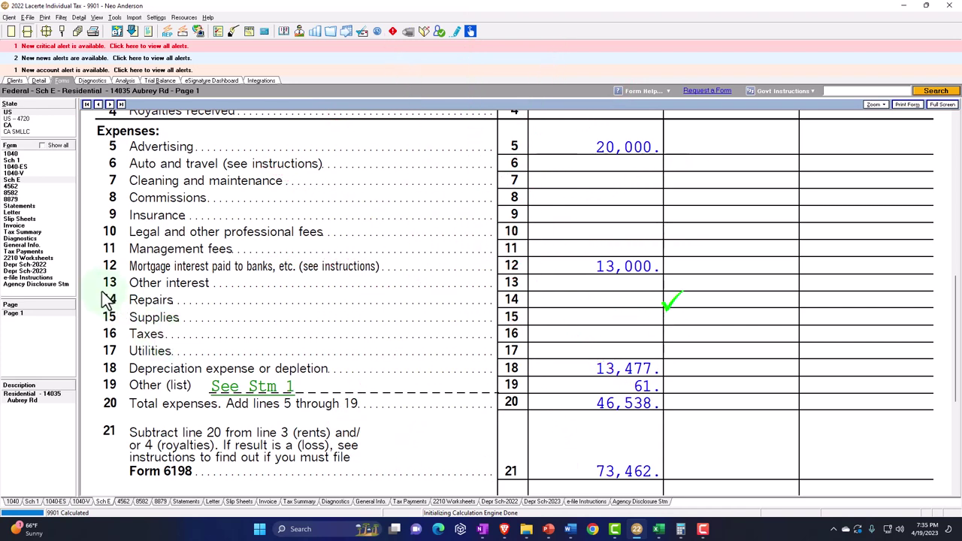
{"action": "left_click", "coordinate": [44, 265]}
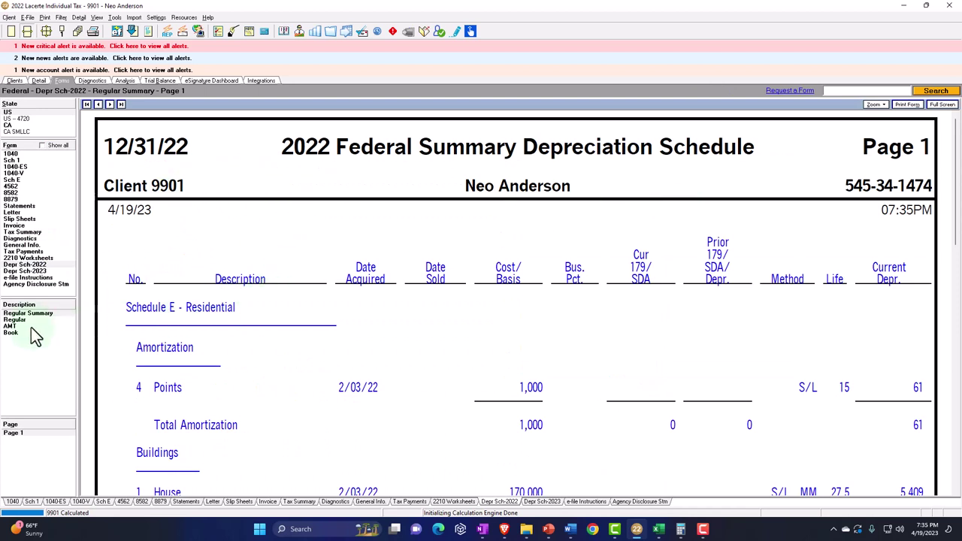
{"action": "left_click", "coordinate": [64, 322]}
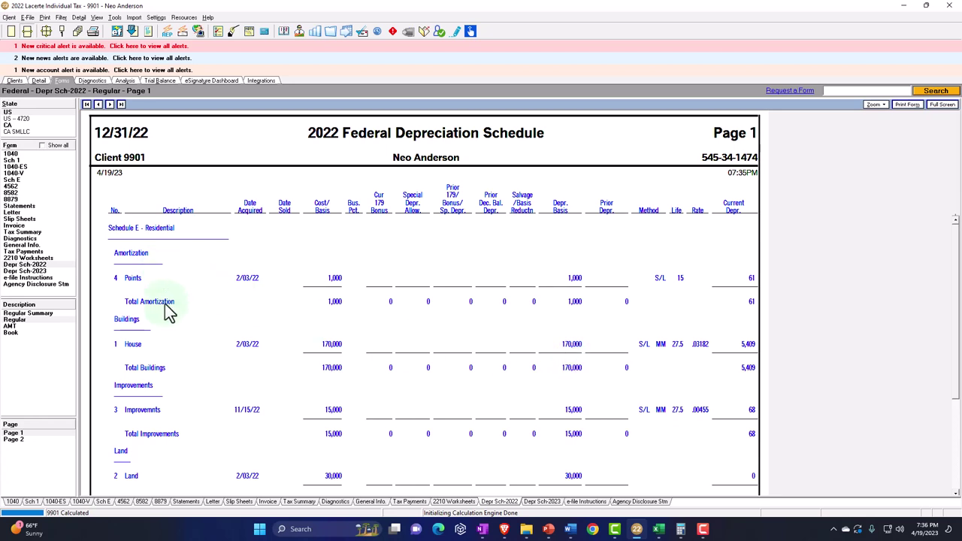
{"action": "scroll", "coordinate": [178, 440], "scroll_direction": "down", "scroll_amount": 1}
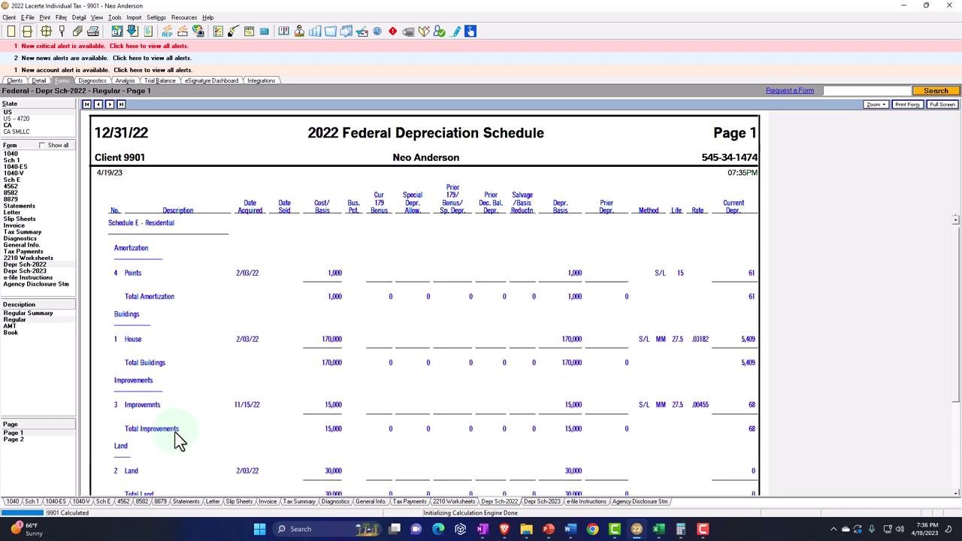
{"action": "left_click", "coordinate": [22, 439]}
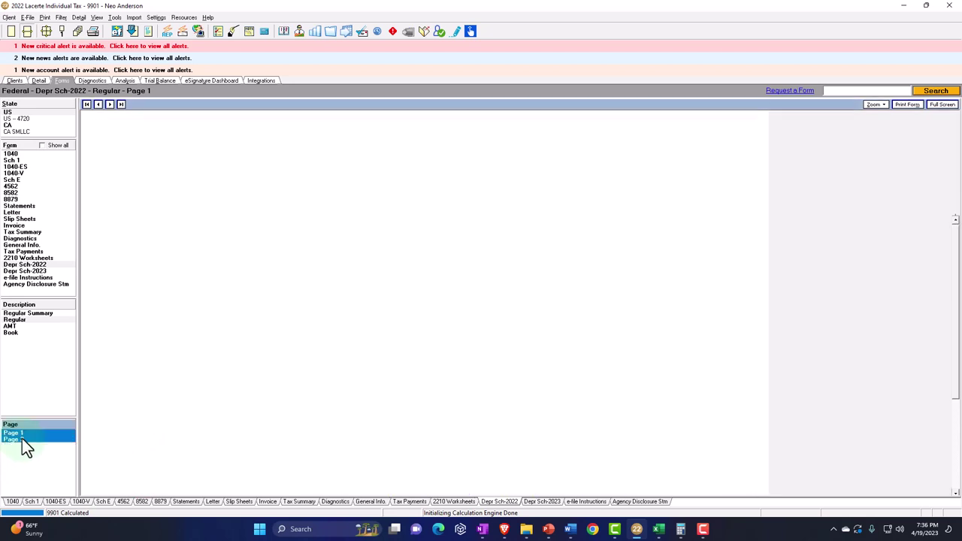
{"action": "left_click", "coordinate": [27, 434]}
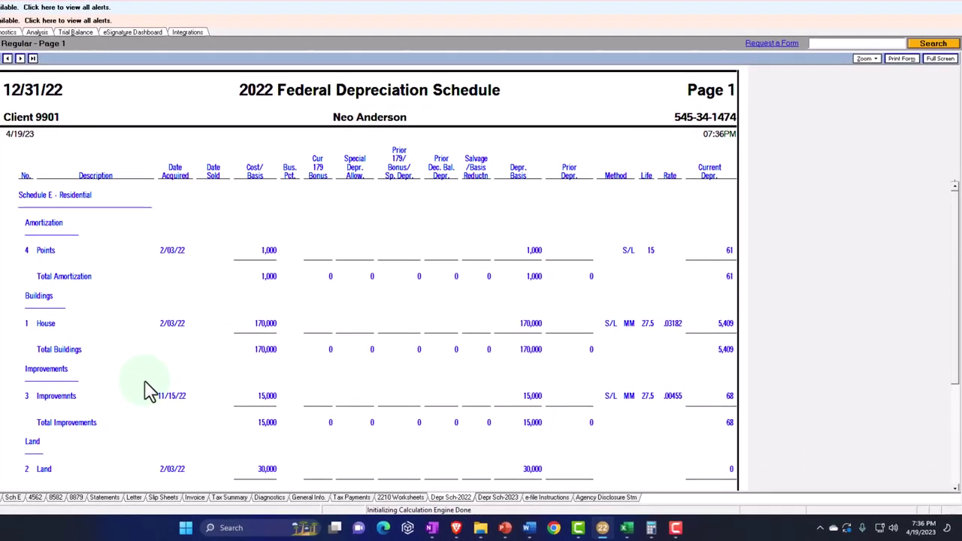
{"action": "scroll", "coordinate": [148, 392], "scroll_direction": "down", "scroll_amount": 3}
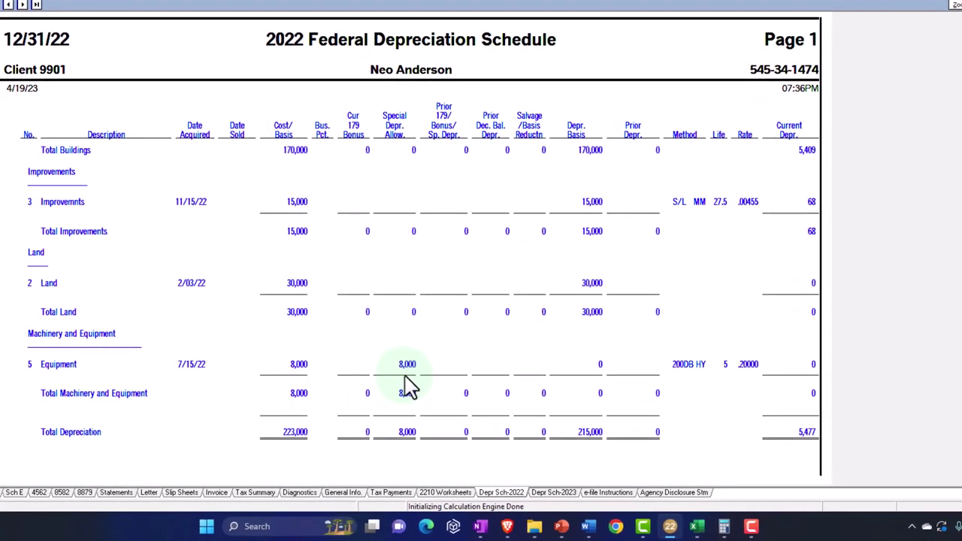
{"action": "left_click", "coordinate": [466, 399]}
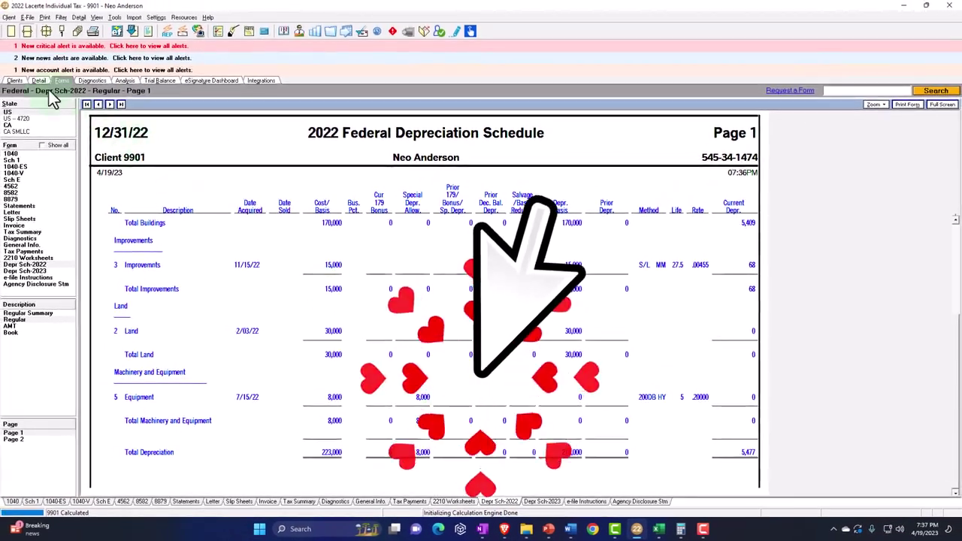
Enter 8000 as the Equipment asset's current Section 179 expense and check it on the 2022 depreciation schedule.
{"action": "left_click", "coordinate": [34, 75]}
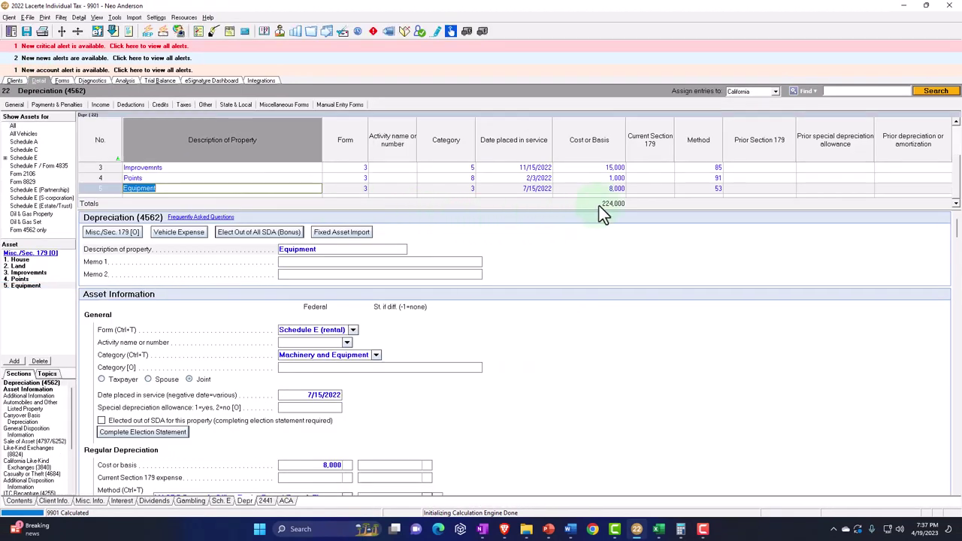
{"action": "left_click", "coordinate": [651, 189]}
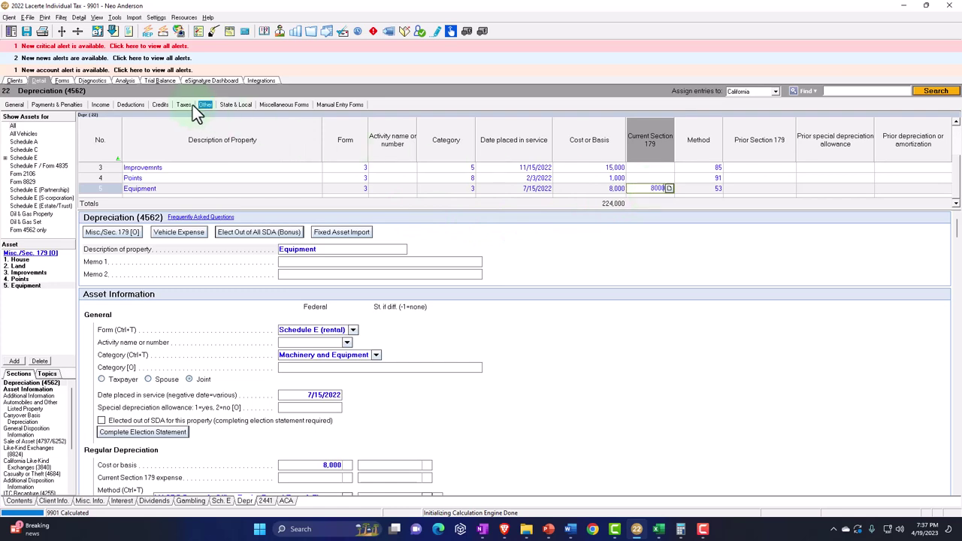
{"action": "left_click", "coordinate": [63, 84]}
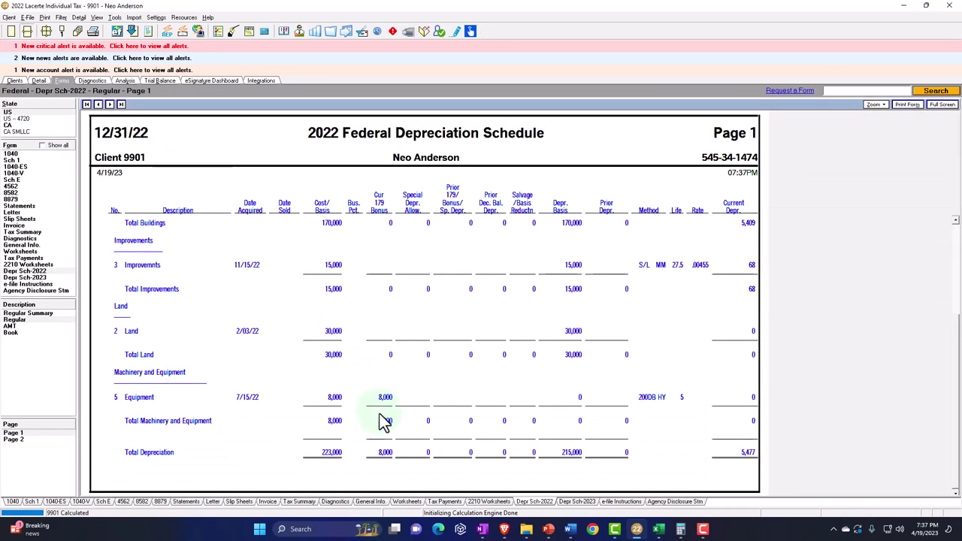
{"action": "left_click", "coordinate": [380, 415]}
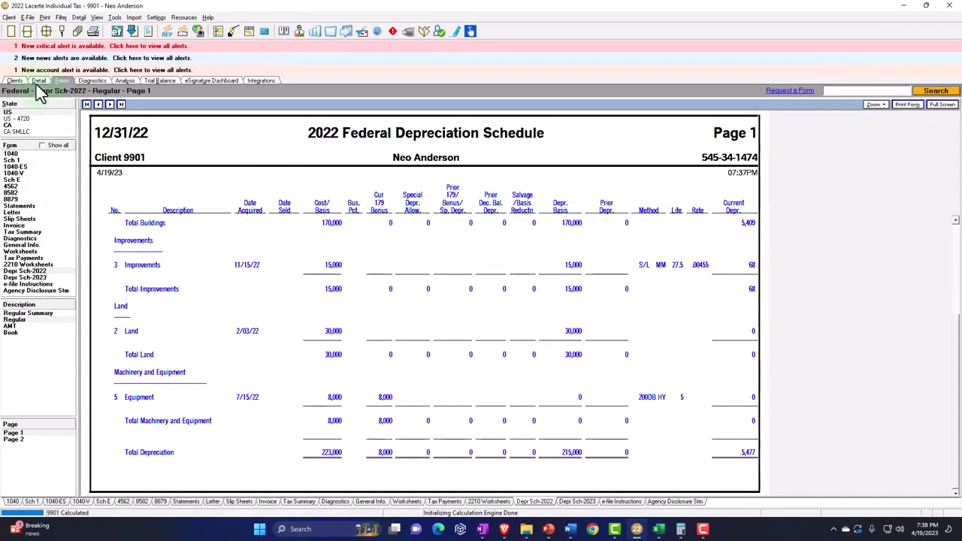
Clear the Equipment asset's current Section 179 expense and return to the 2022 regular depreciation schedule.
{"action": "left_click", "coordinate": [38, 80]}
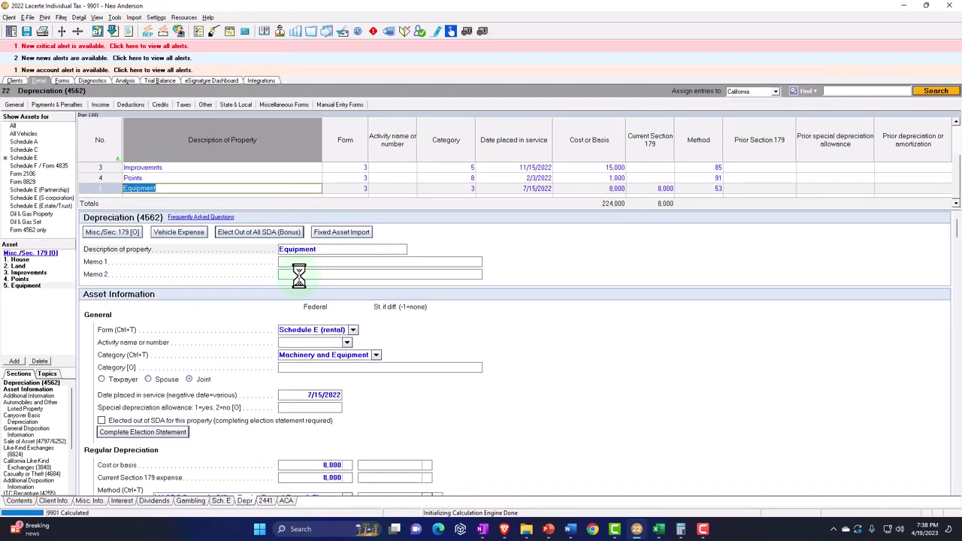
{"action": "left_click", "coordinate": [648, 189]}
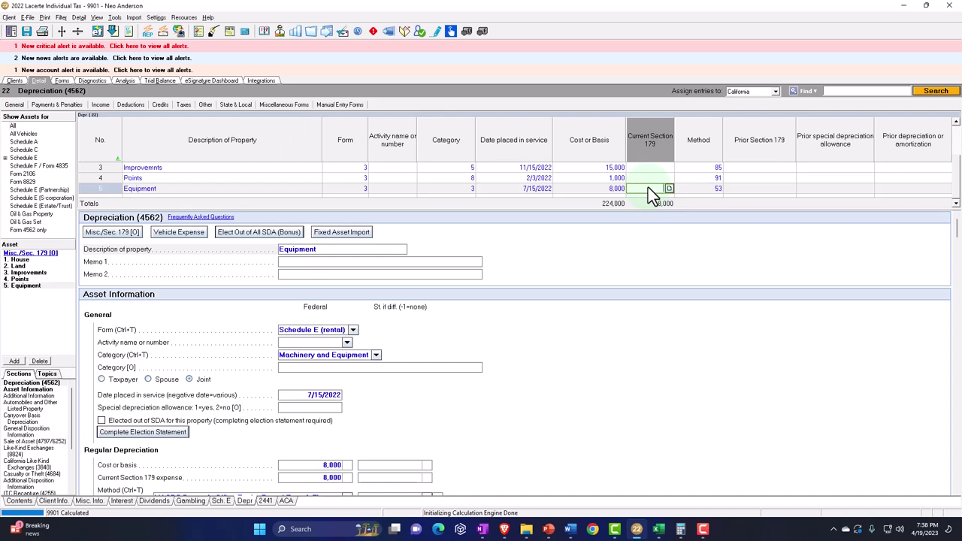
{"action": "key", "text": "ctrl+Tab"}
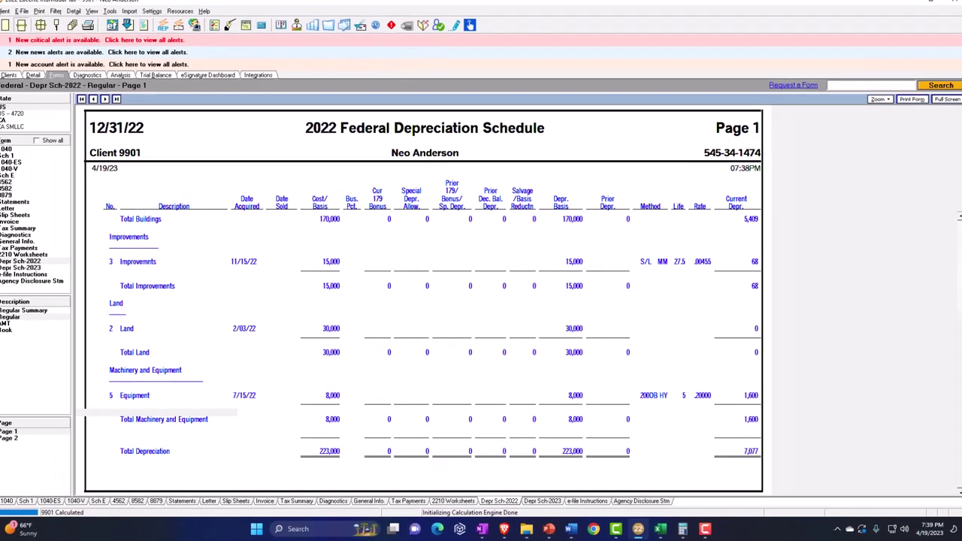
Calculate the Equipment asset's first-year depreciation as 8000 × .2 in the calculator and divide the result by 8000.
{"action": "left_click_drag", "start_coordinate": [672, 128], "coordinate": [668, 73]}
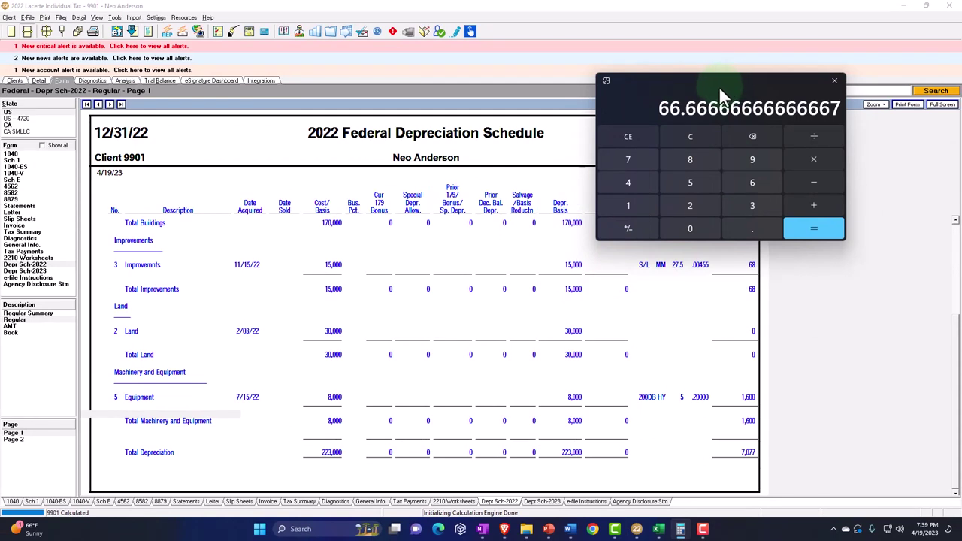
{"action": "left_click_drag", "start_coordinate": [718, 85], "coordinate": [730, 41]}
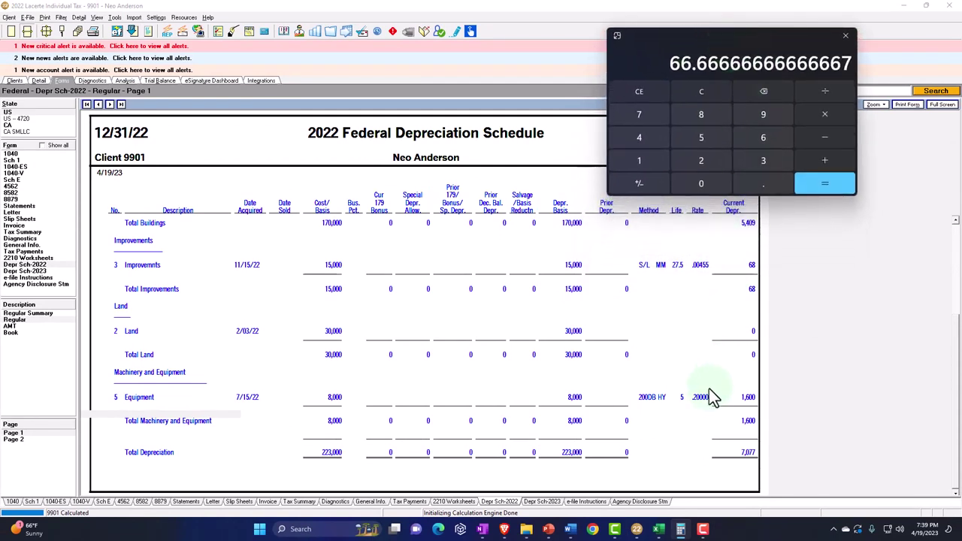
{"action": "left_click", "coordinate": [706, 90]}
{"action": "left_click", "coordinate": [701, 91]}
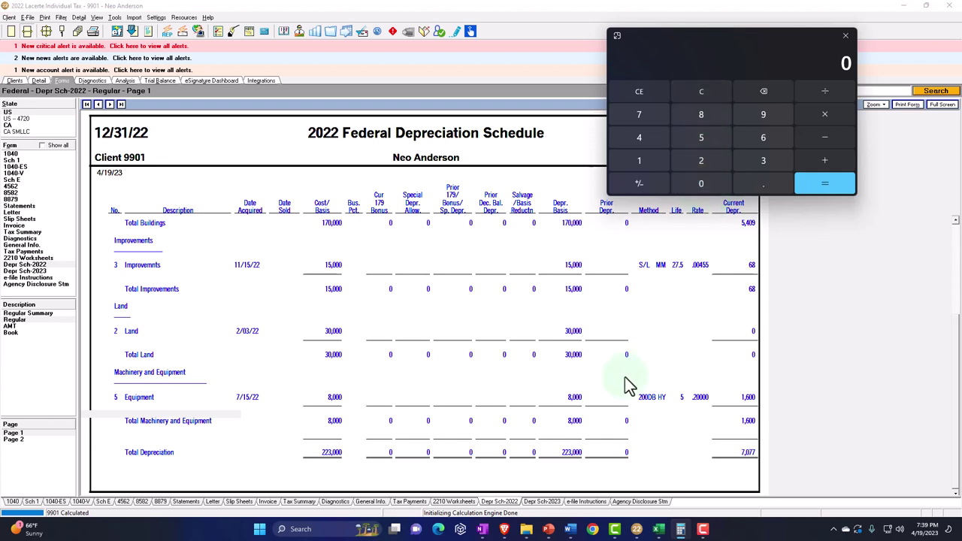
{"action": "type", "text": "8000"}
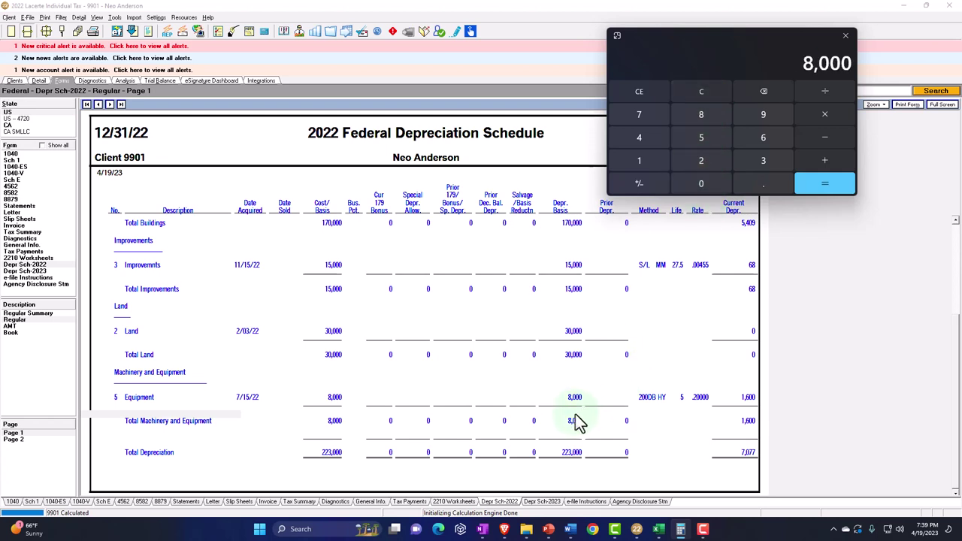
{"action": "type", "text": "*.2"}
{"action": "key", "text": "Return"}
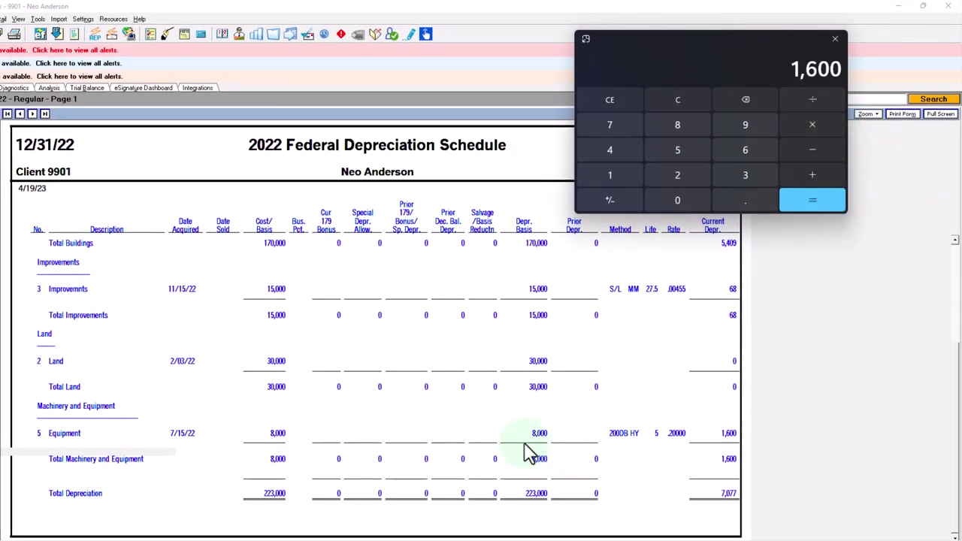
{"action": "type", "text": "/8000"}
{"action": "key", "text": "Return"}
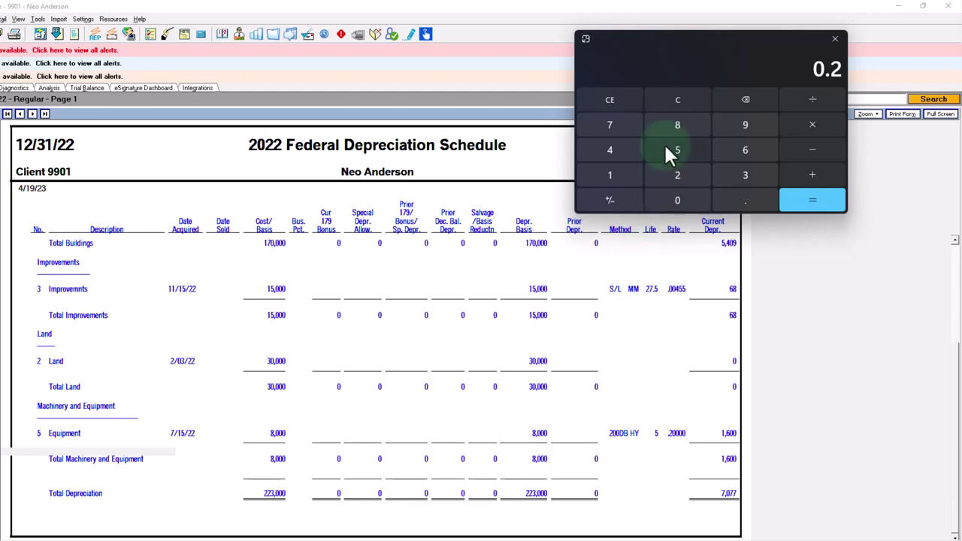
Calculate the double-declining rate for a five-year life as 1 / 5 × 2.
{"action": "left_click", "coordinate": [678, 101]}
{"action": "type", "text": "1"}
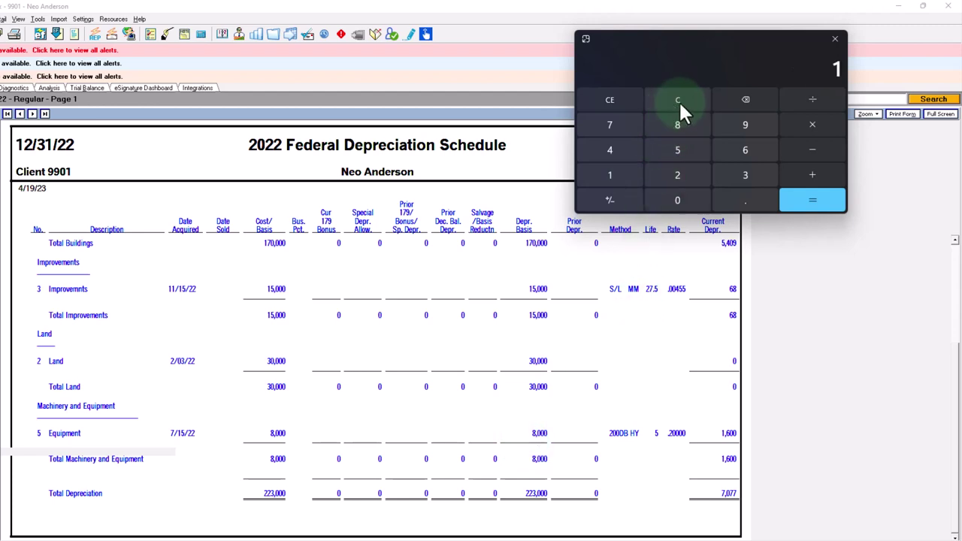
{"action": "type", "text": "/5"}
{"action": "key", "text": "Return"}
{"action": "type", "text": "*2"}
{"action": "key", "text": "Return"}
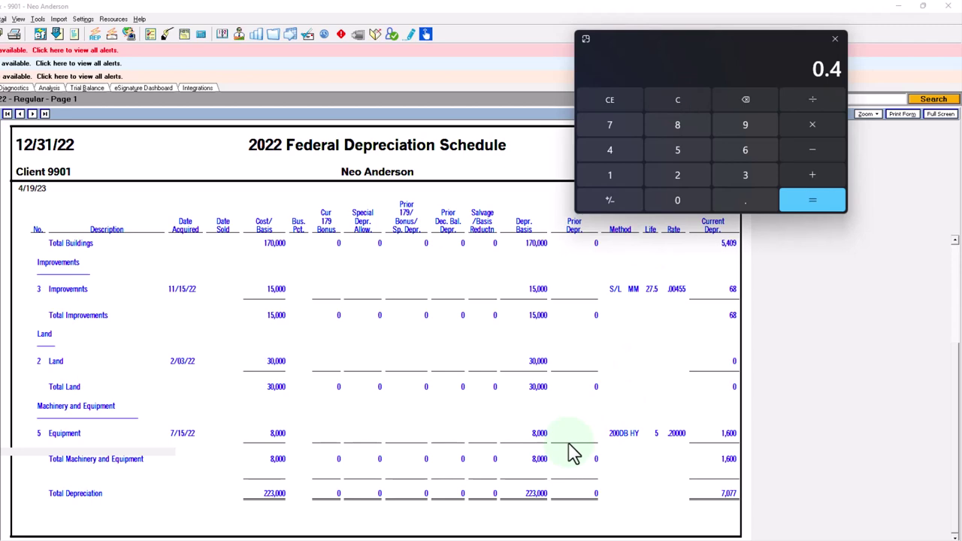
Calculate the Equipment's half-year depreciation at the doubled rate as 8000 × .4 / 2.
{"action": "type", "text": "8000*.4"}
{"action": "key", "text": "Return"}
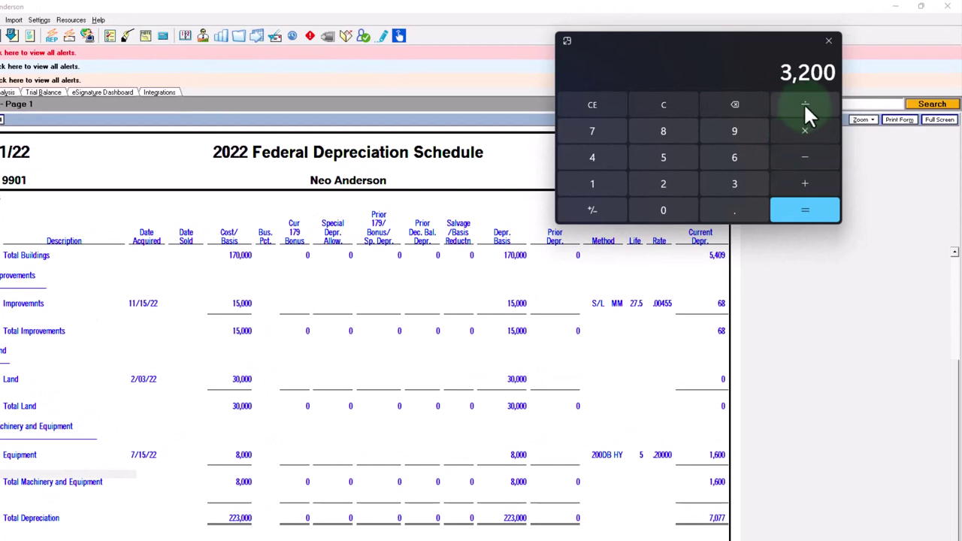
{"action": "left_click", "coordinate": [804, 103]}
{"action": "key", "text": "2"}
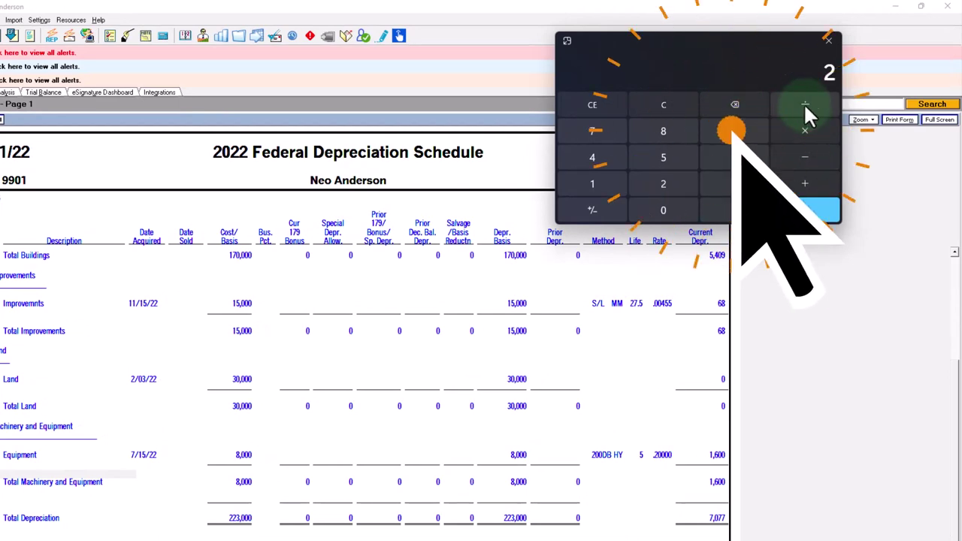
{"action": "key", "text": "Return"}
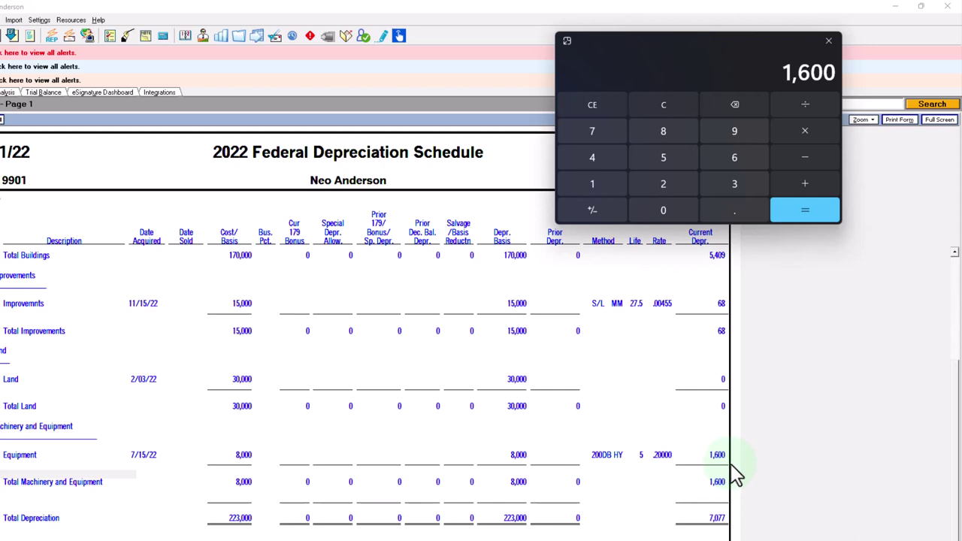
Calculate the Equipment's second-year depreciation by subtracting 1600 from 8000 and multiplying the result by .4.
{"action": "left_click", "coordinate": [664, 107]}
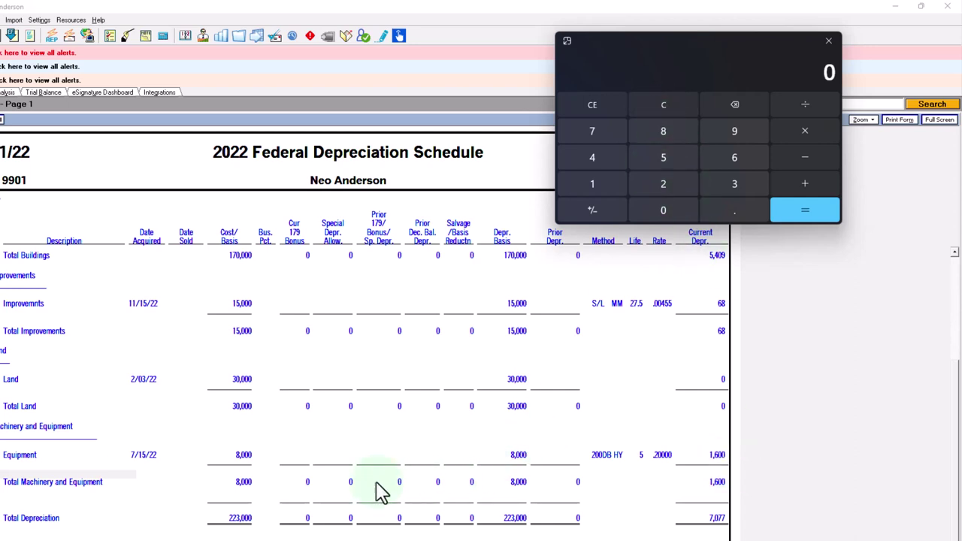
{"action": "type", "text": "8000"}
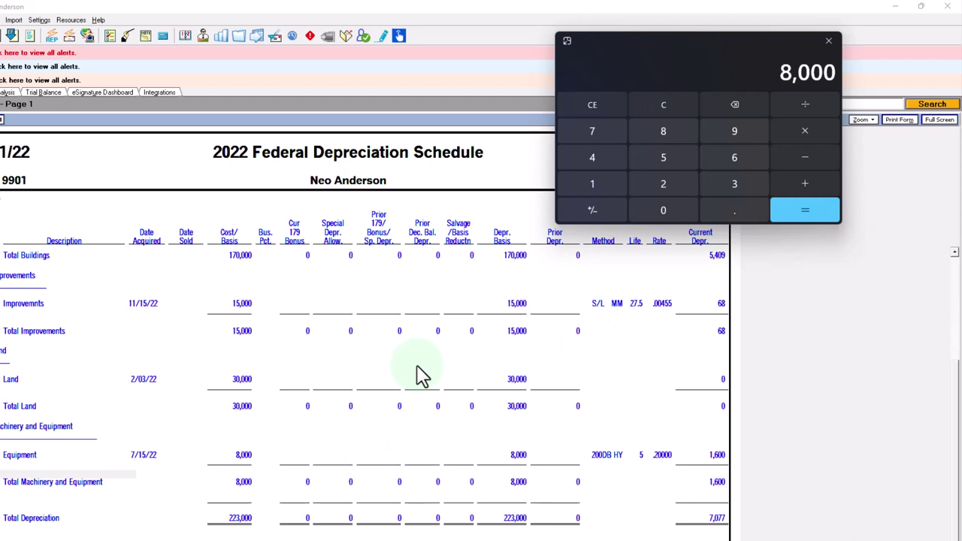
{"action": "type", "text": "-1600"}
{"action": "key", "text": "Return"}
{"action": "type", "text": "*.4"}
{"action": "key", "text": "Return"}
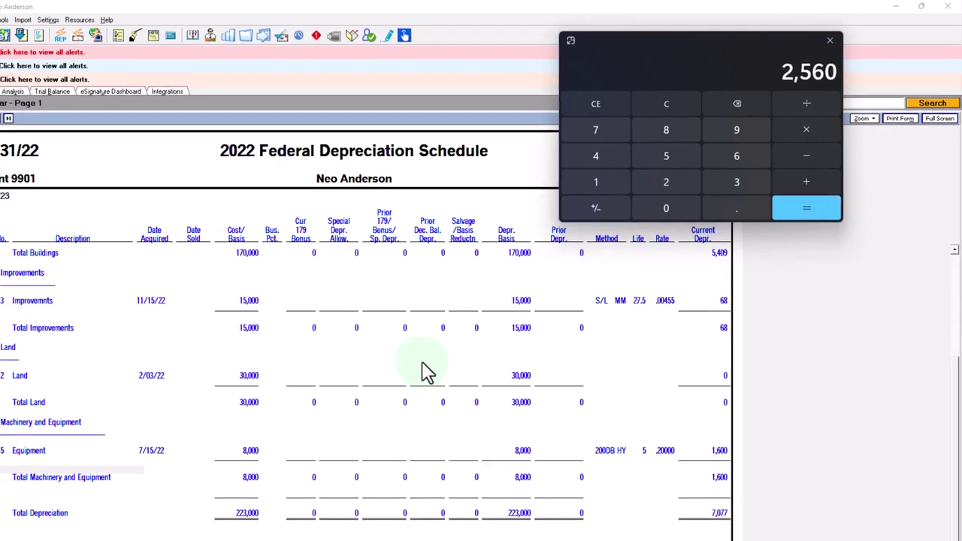
Check the Equipment's depreciation on the 2023 depreciation schedule and the rental's depreciation expense on Schedule E.
{"action": "left_click", "coordinate": [24, 270]}
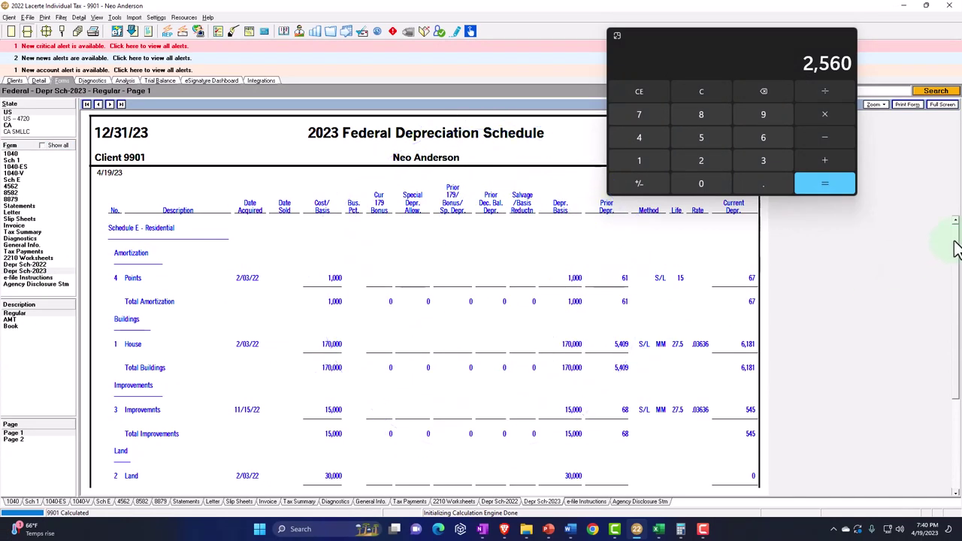
{"action": "scroll", "coordinate": [956, 226], "scroll_direction": "down", "scroll_amount": 3}
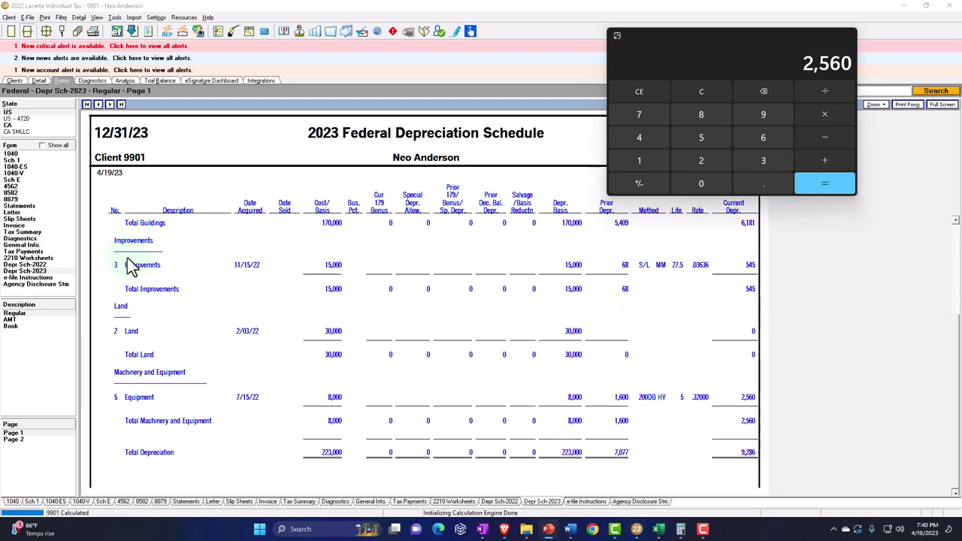
{"action": "left_click", "coordinate": [18, 181]}
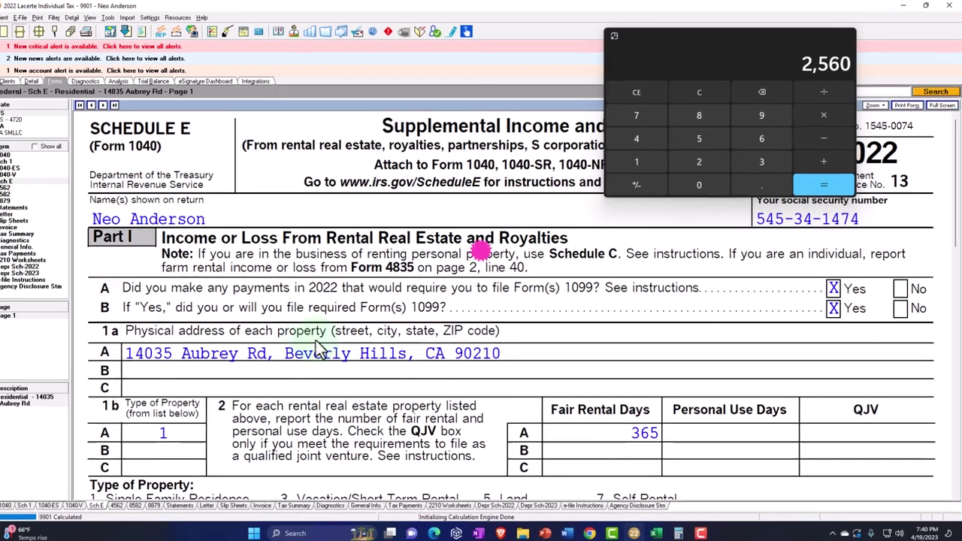
{"action": "scroll", "coordinate": [293, 354], "scroll_direction": "down", "scroll_amount": 10}
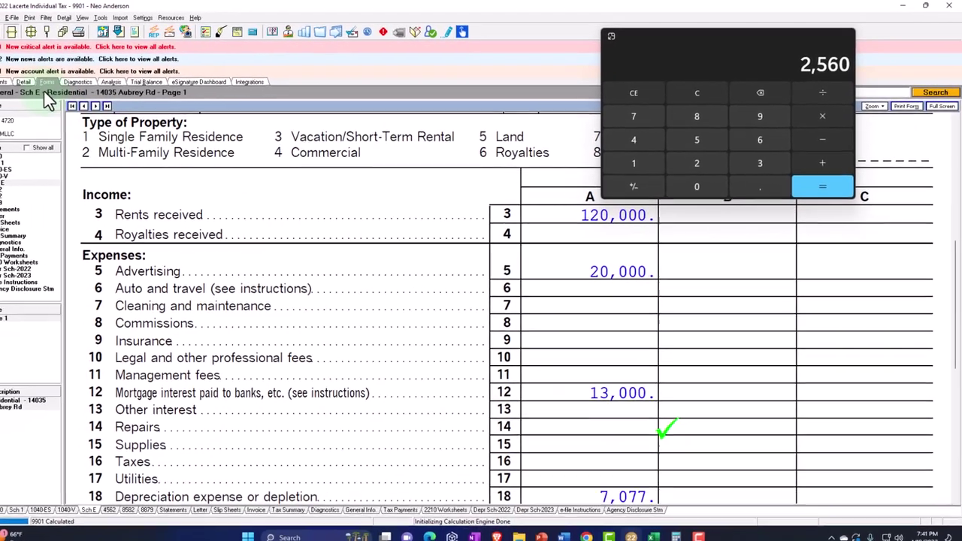
Return to the depreciation input and add an asset described as Auto with form 3, Schedule E (rental).
{"action": "left_click", "coordinate": [40, 80]}
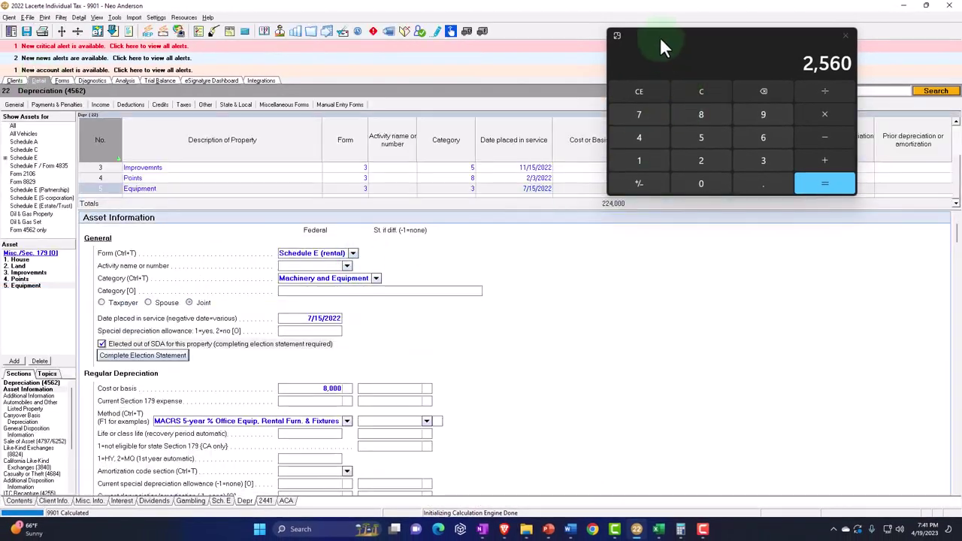
{"action": "left_click_drag", "start_coordinate": [660, 36], "coordinate": [961, 60]}
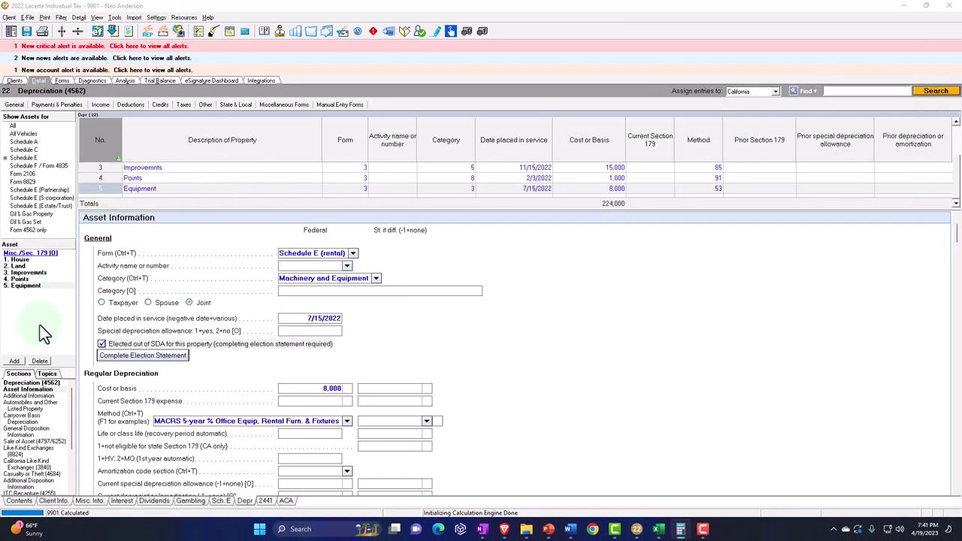
{"action": "left_click", "coordinate": [17, 362]}
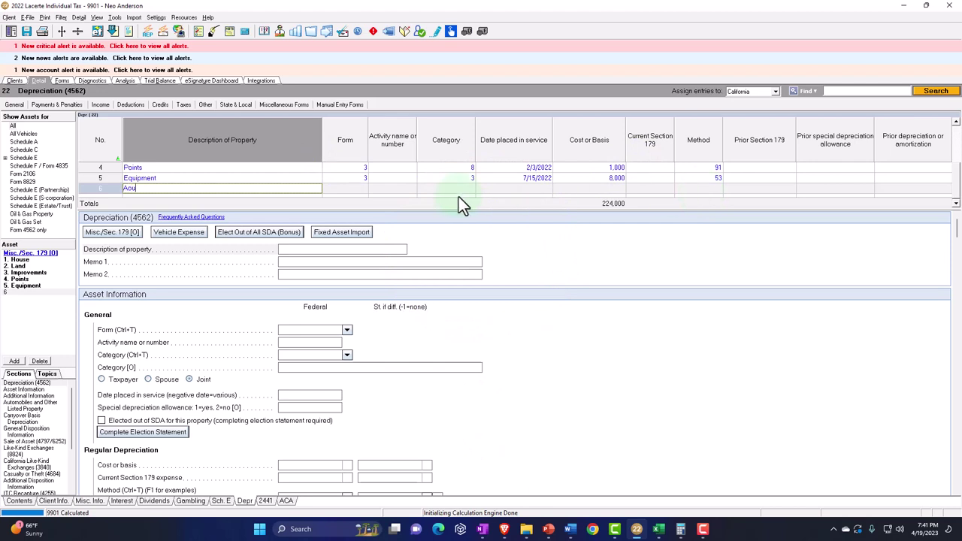
{"action": "key", "text": "Tab"}
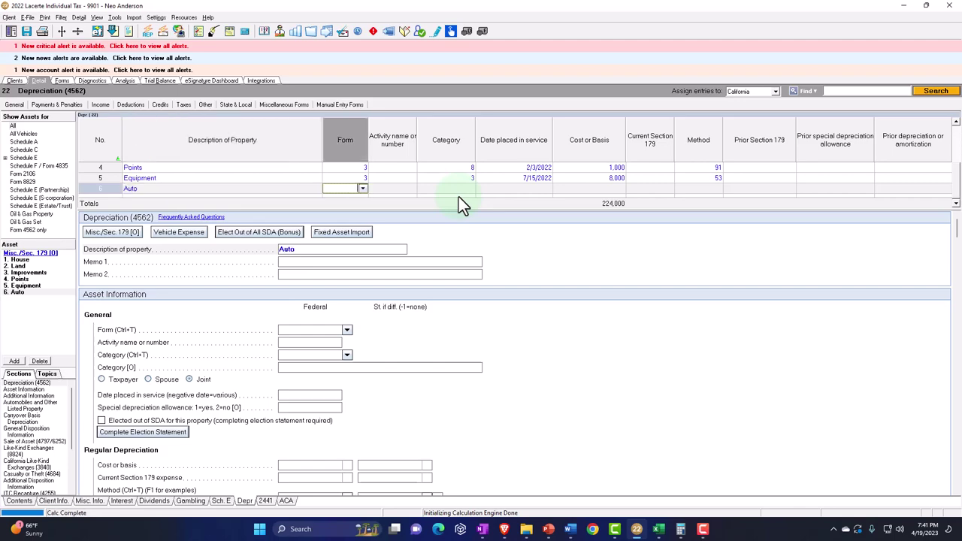
{"action": "type", "text": "3"}
{"action": "key", "text": "Tab"}
{"action": "key", "text": "Tab"}
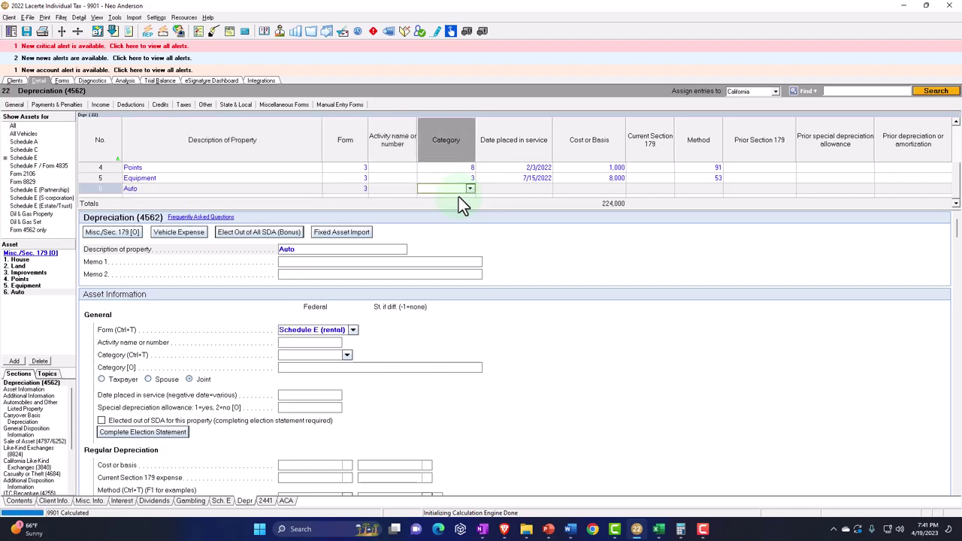
Assign the Auto asset category 1, Automobiles / Transportation Equipment, and a placed-in-service date of 2/3/2022.
{"action": "left_click", "coordinate": [469, 189]}
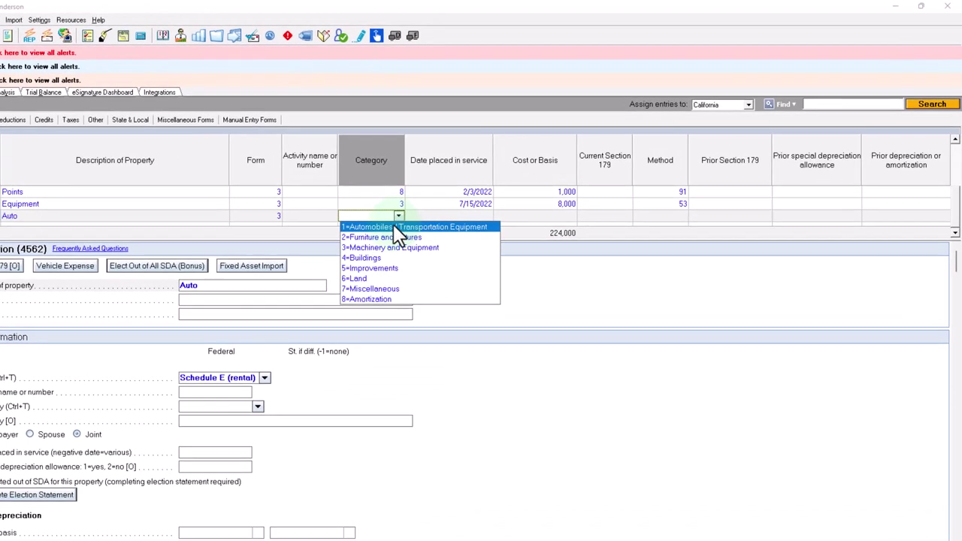
{"action": "left_click", "coordinate": [393, 226]}
{"action": "key", "text": "Tab"}
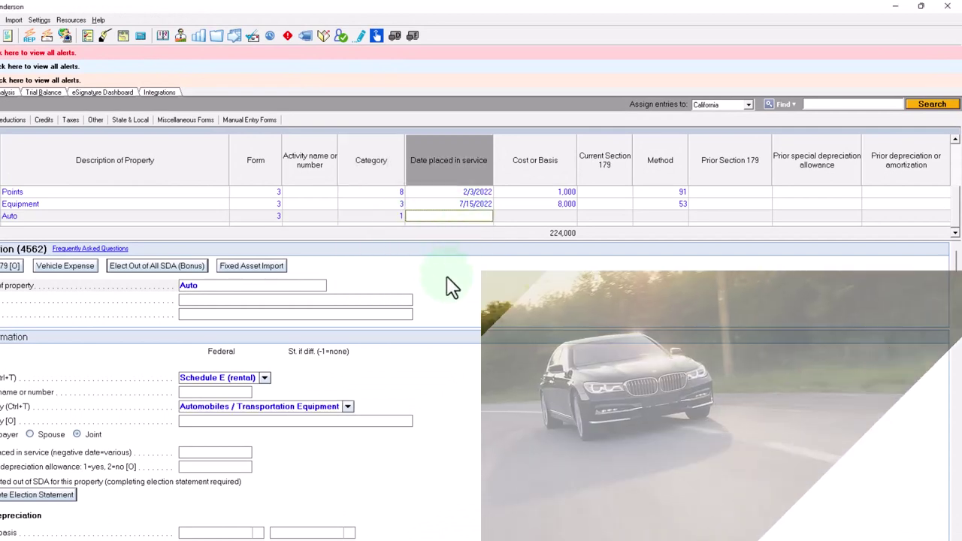
{"action": "type", "text": "2/3/2022"}
{"action": "key", "text": "Tab"}
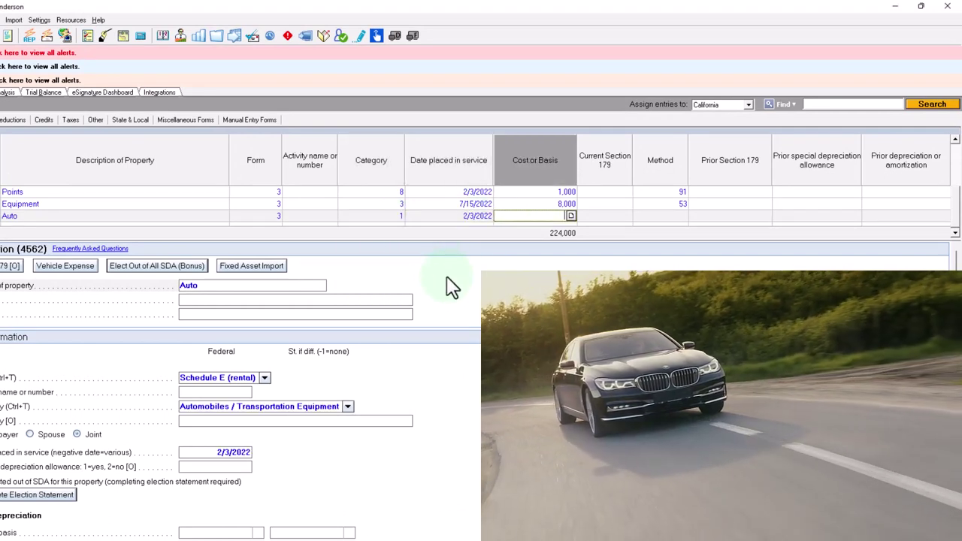
Give the Auto asset a cost basis of 20,000 and method 55, MACRS 5-year % Auto Limits Applied.
{"action": "type", "text": "3"}
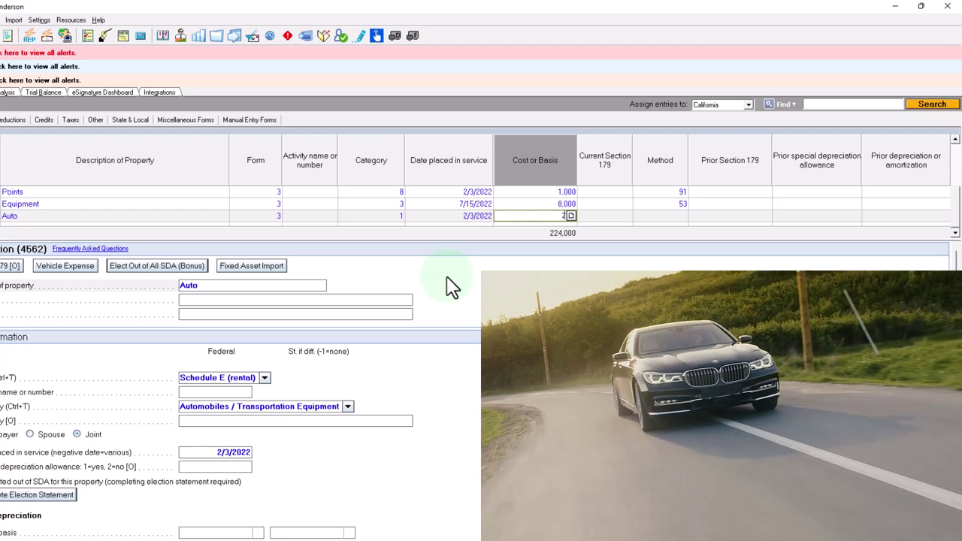
{"action": "type", "text": "0000"}
{"action": "key", "text": "Tab"}
{"action": "key", "text": "Tab"}
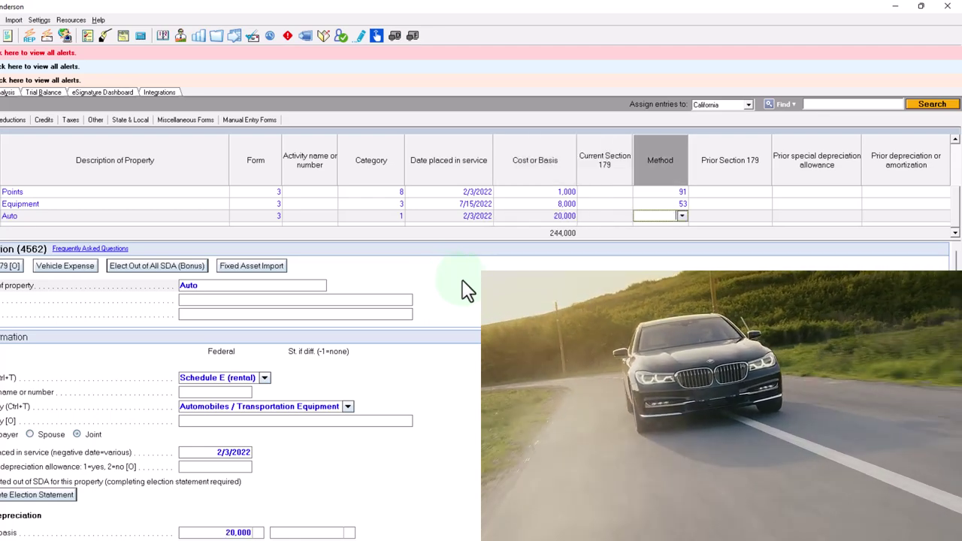
{"action": "left_click", "coordinate": [681, 216]}
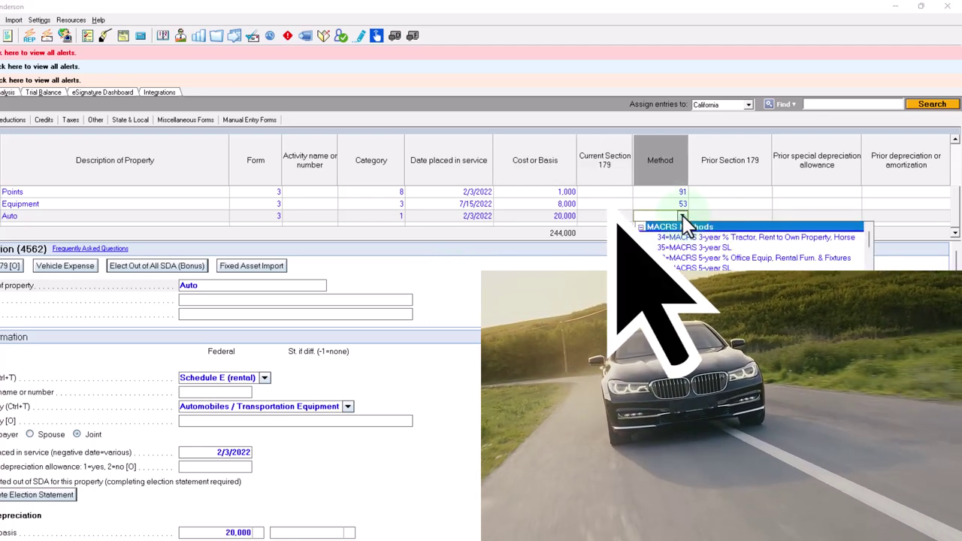
{"action": "key", "text": "Down"}
{"action": "key", "text": "Down"}
{"action": "key", "text": "Down"}
{"action": "key", "text": "Down"}
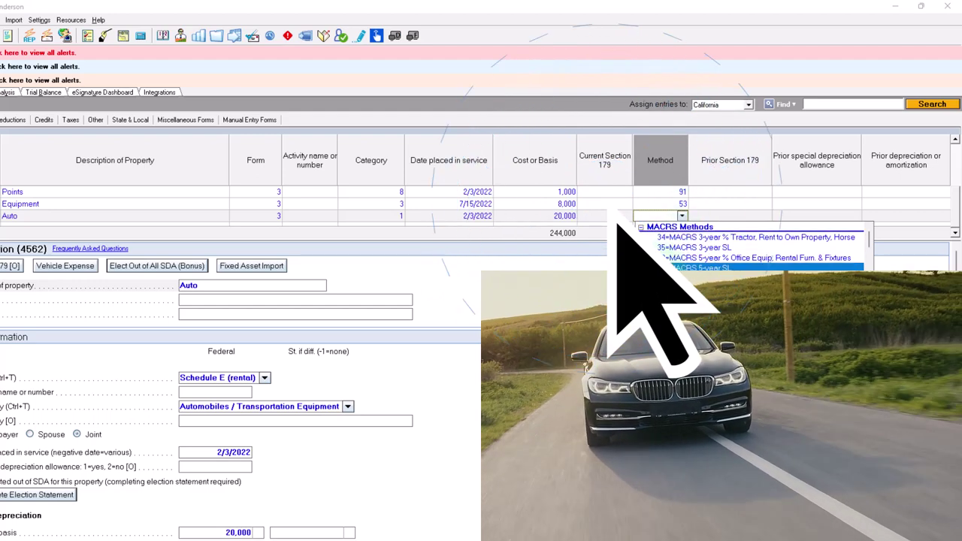
{"action": "key", "text": "Down"}
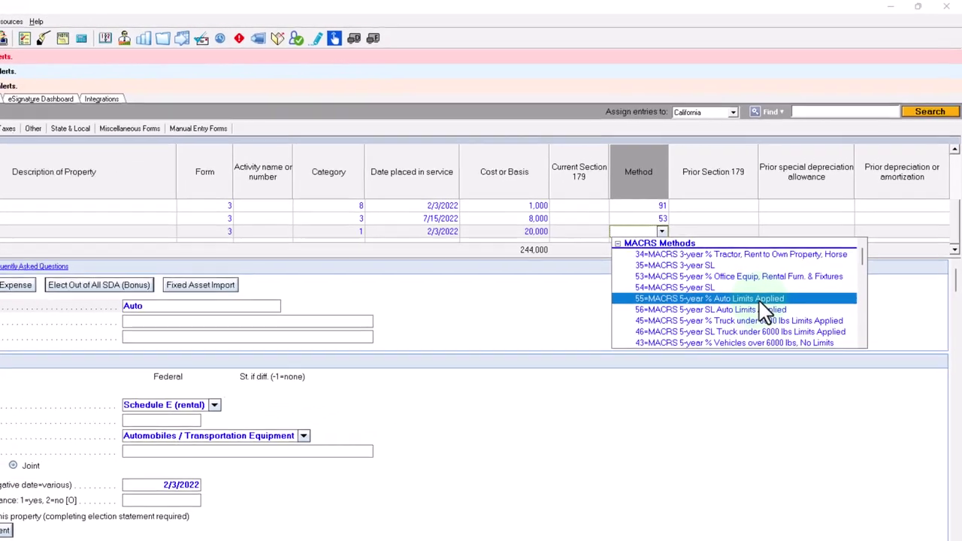
{"action": "left_click", "coordinate": [758, 304]}
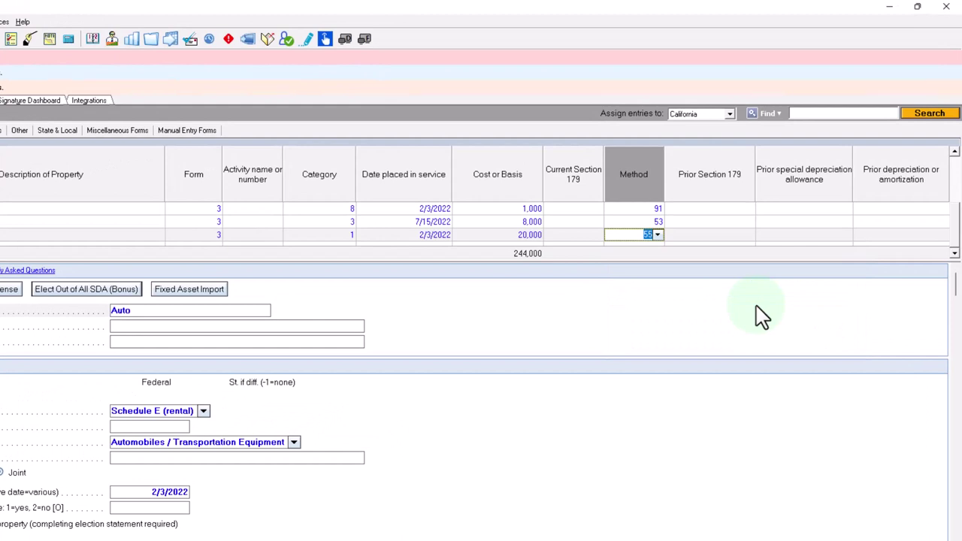